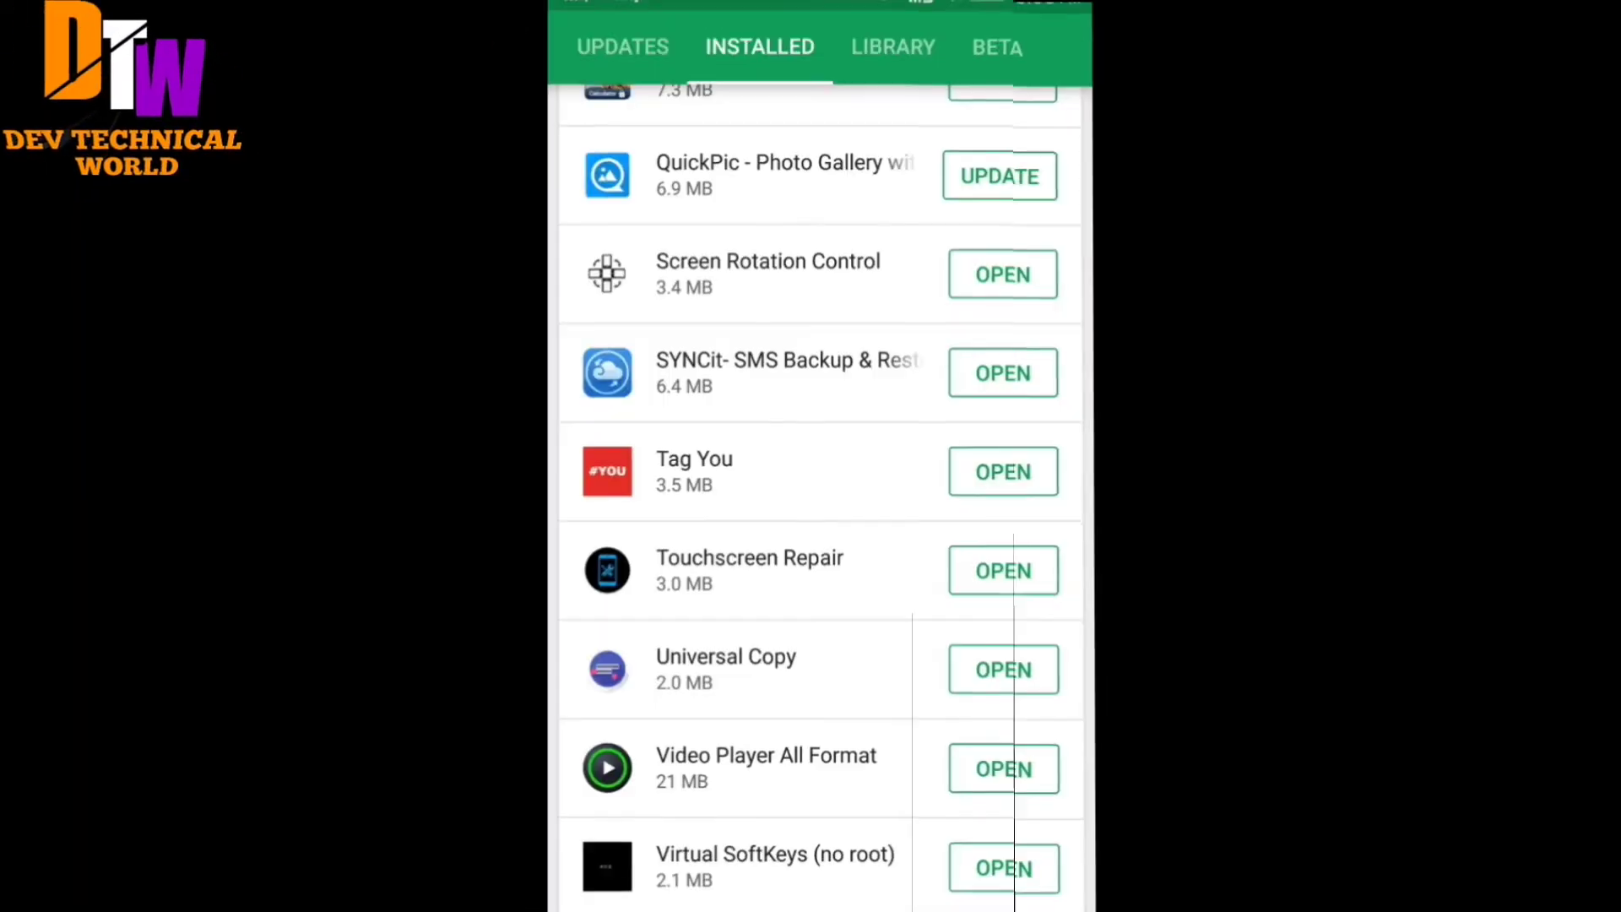
scroll(818, 633, up, 3)
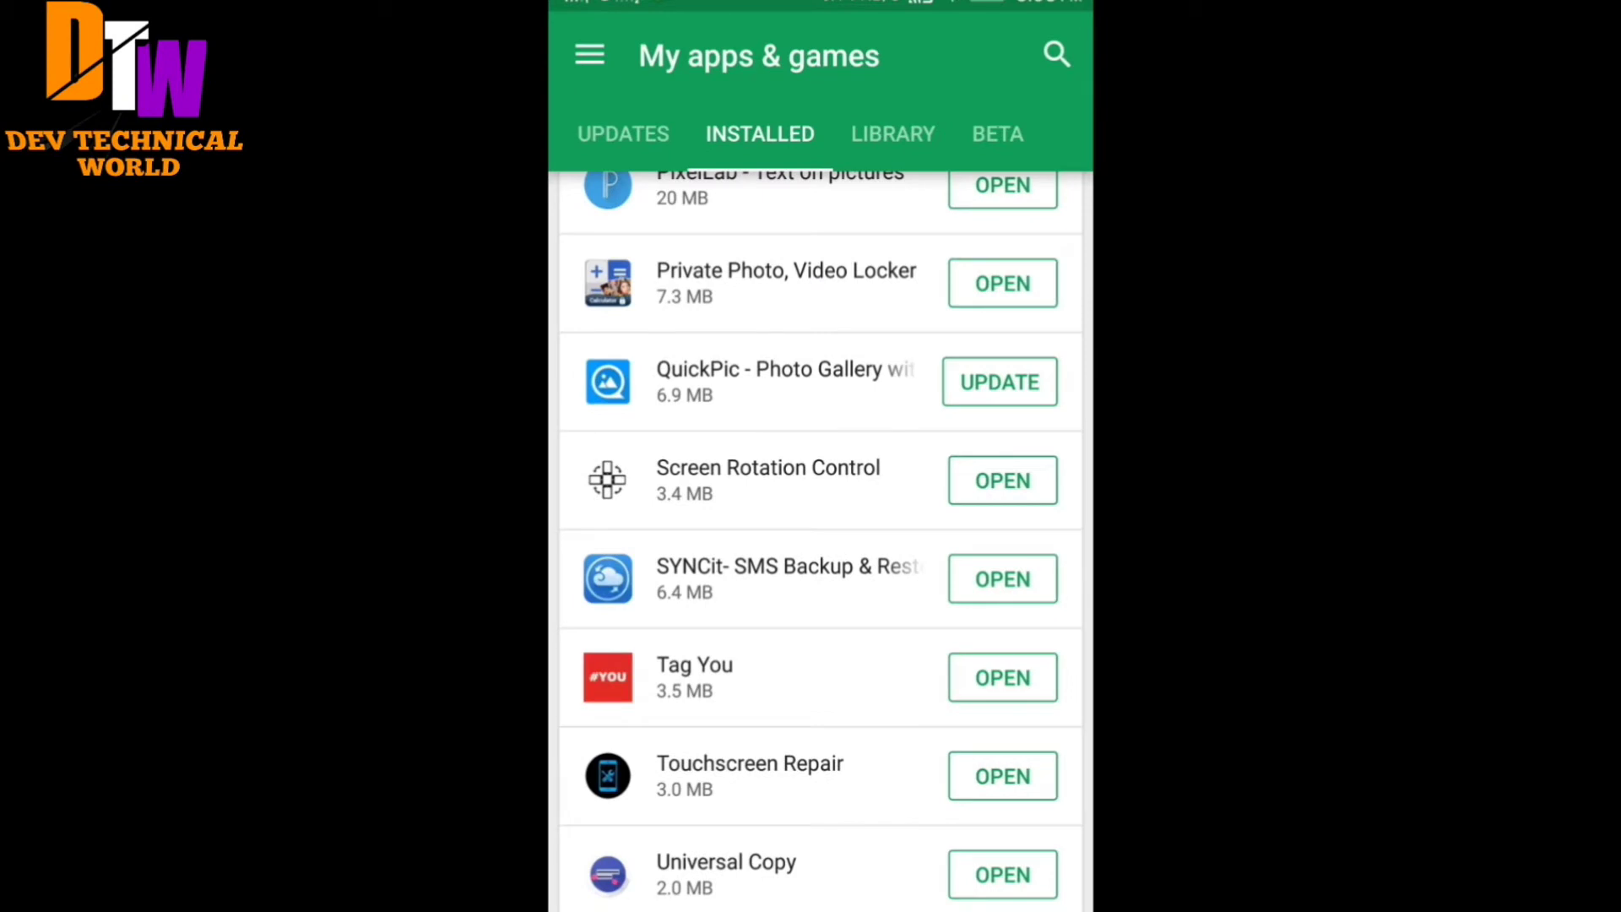
Uninstall Private Photo, Video Locker from its Play Store page, then expand the app description.
click(785, 272)
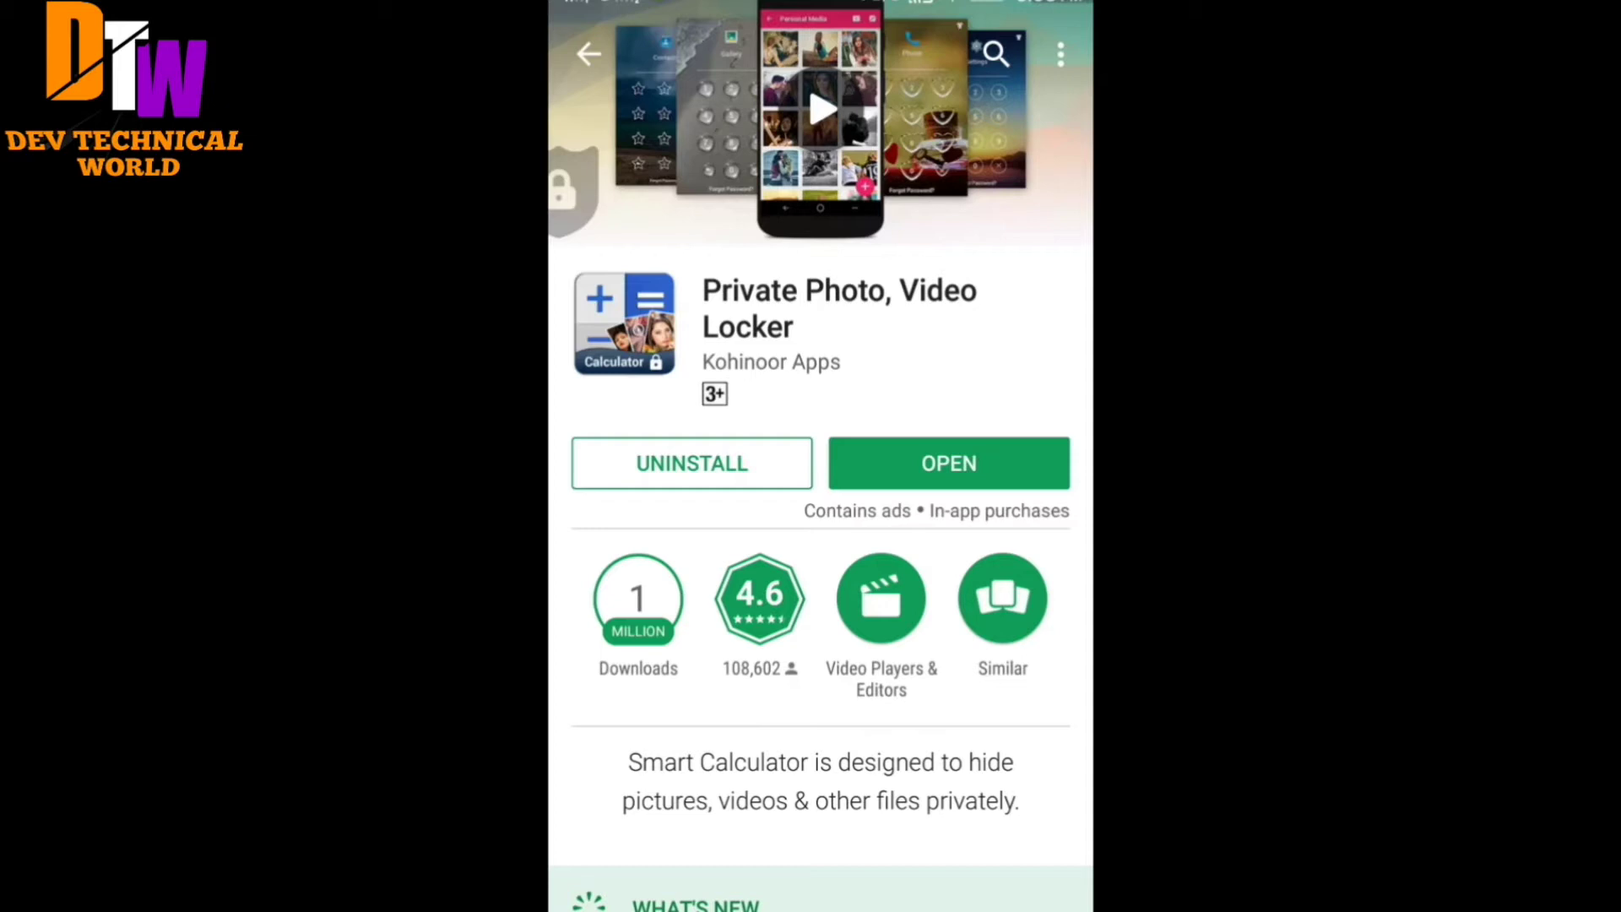
click(715, 447)
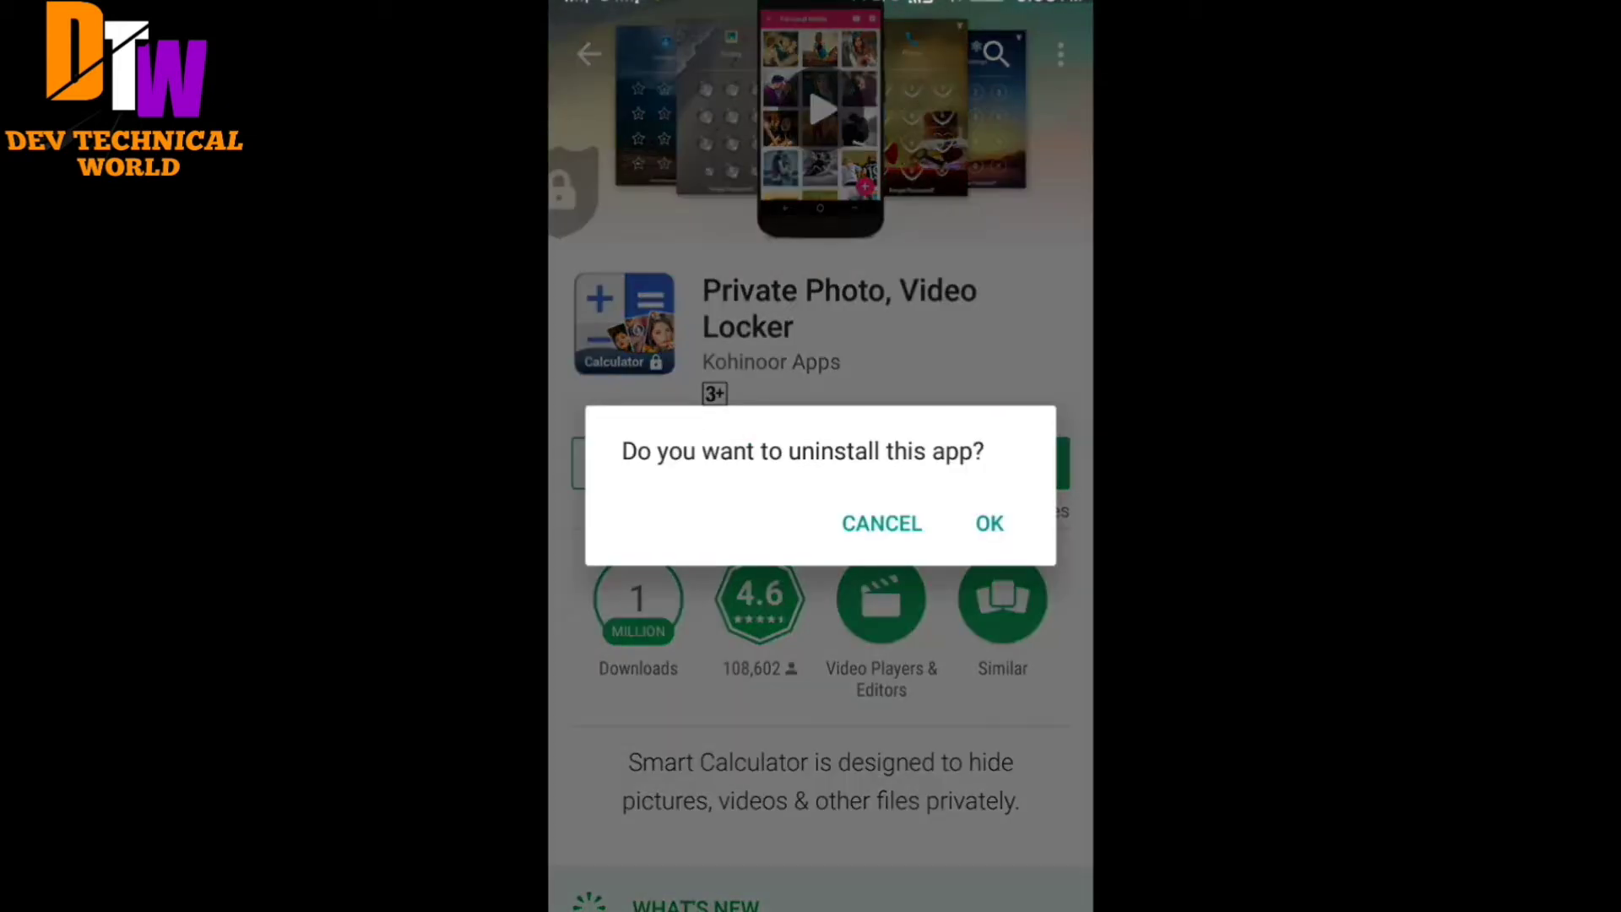
click(988, 521)
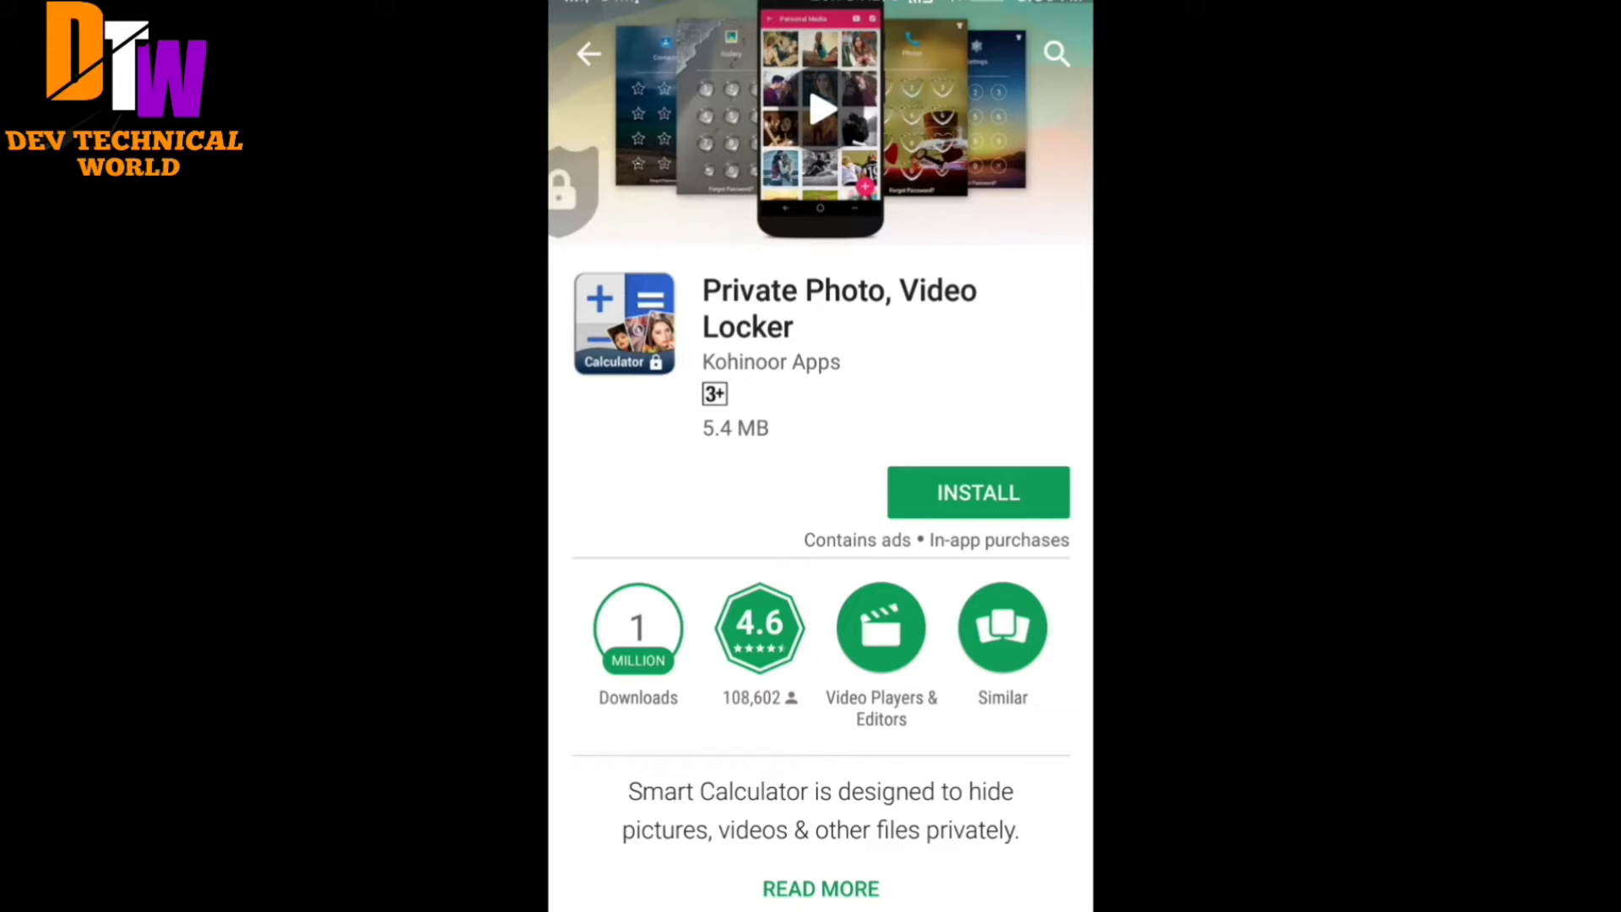
scroll(822, 634, down, 3)
click(822, 666)
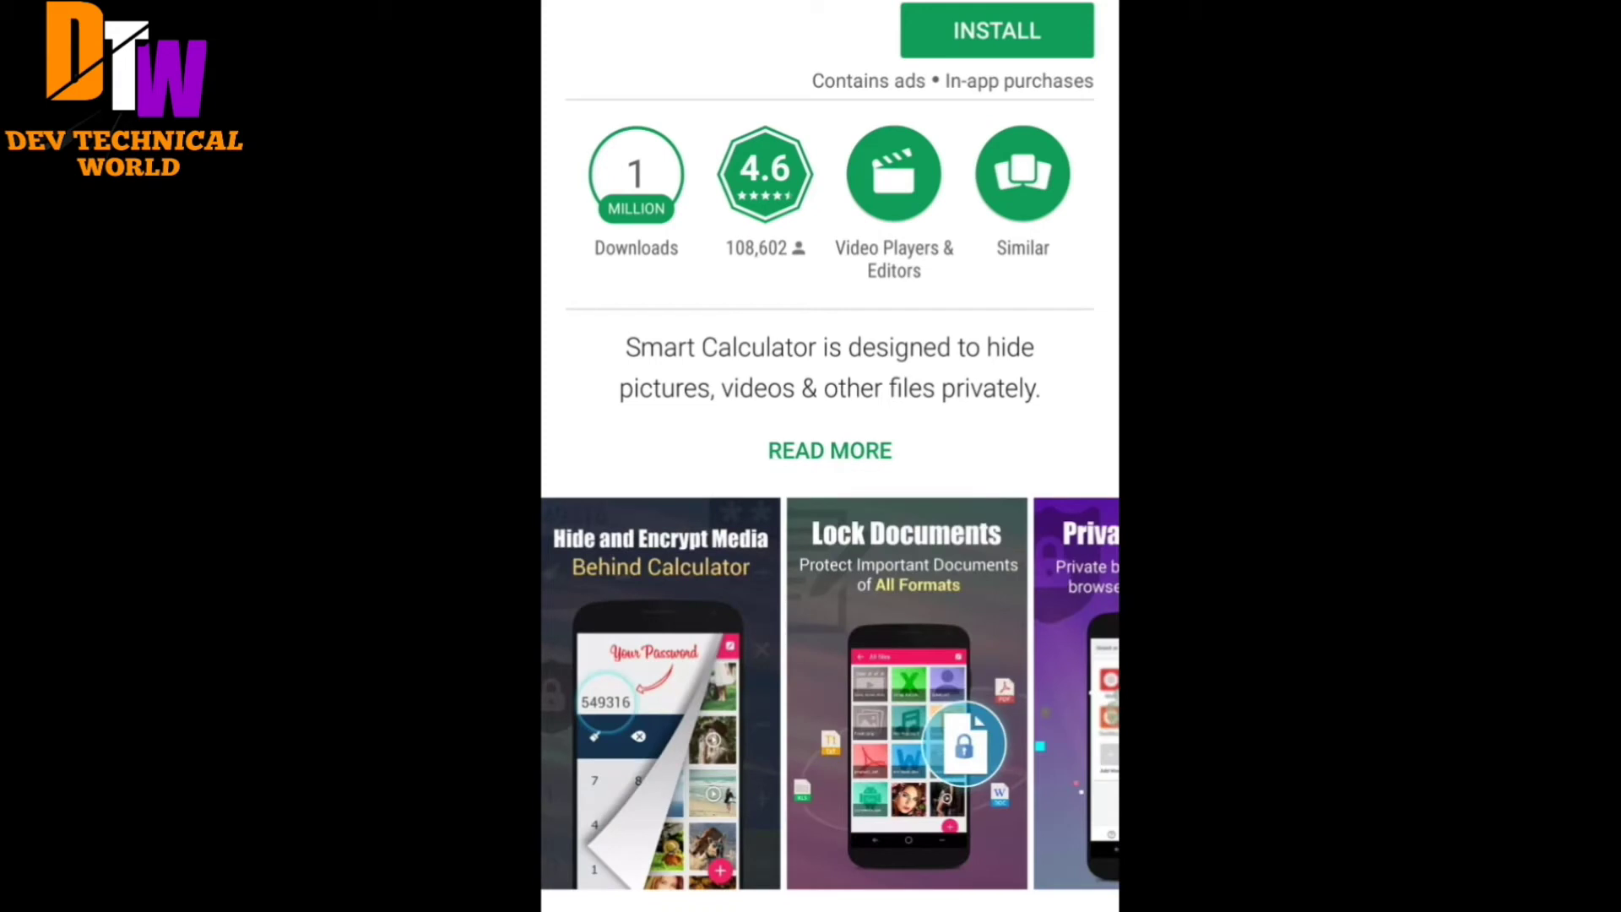
scroll(829, 456, up, 2)
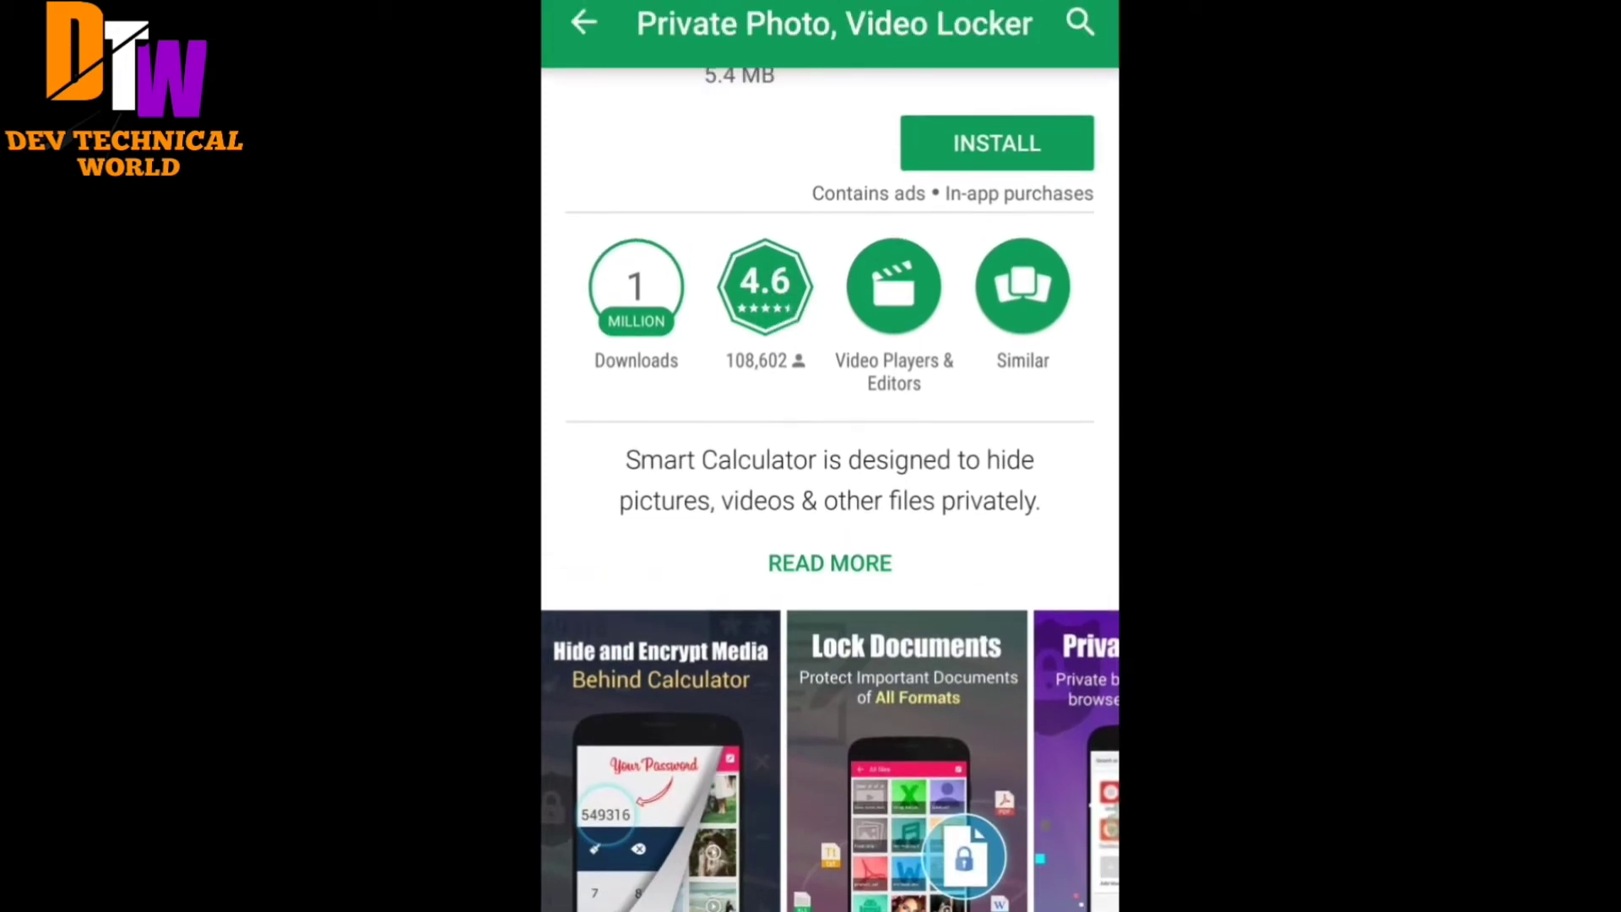
scroll(830, 507, up, 1)
scroll(682, 563, up, 3)
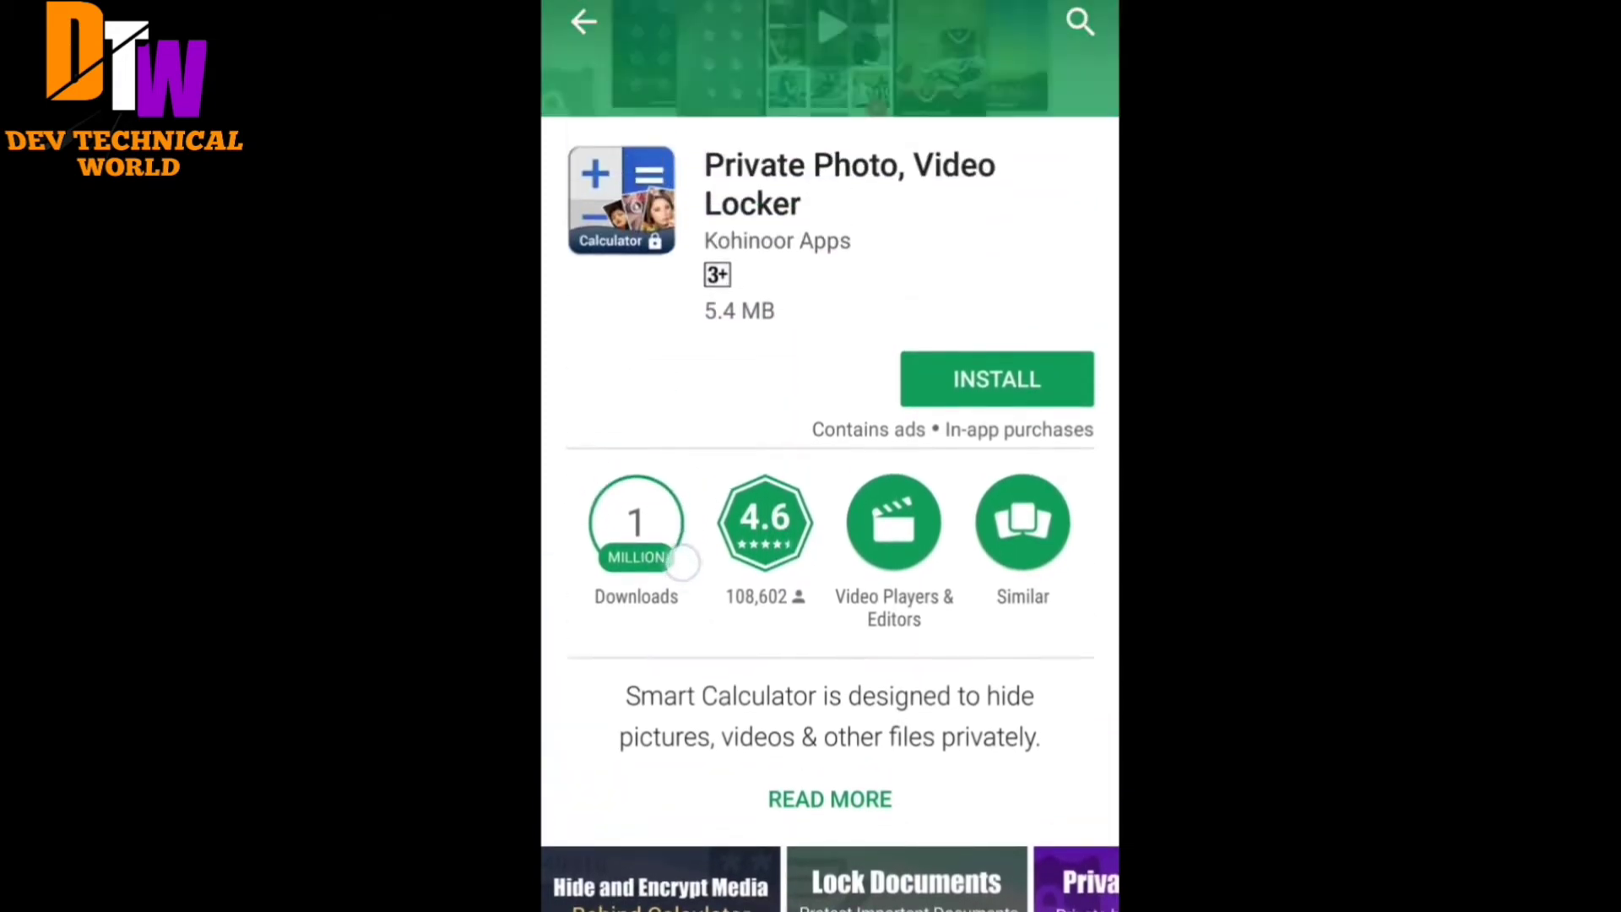
scroll(683, 563, up, 2)
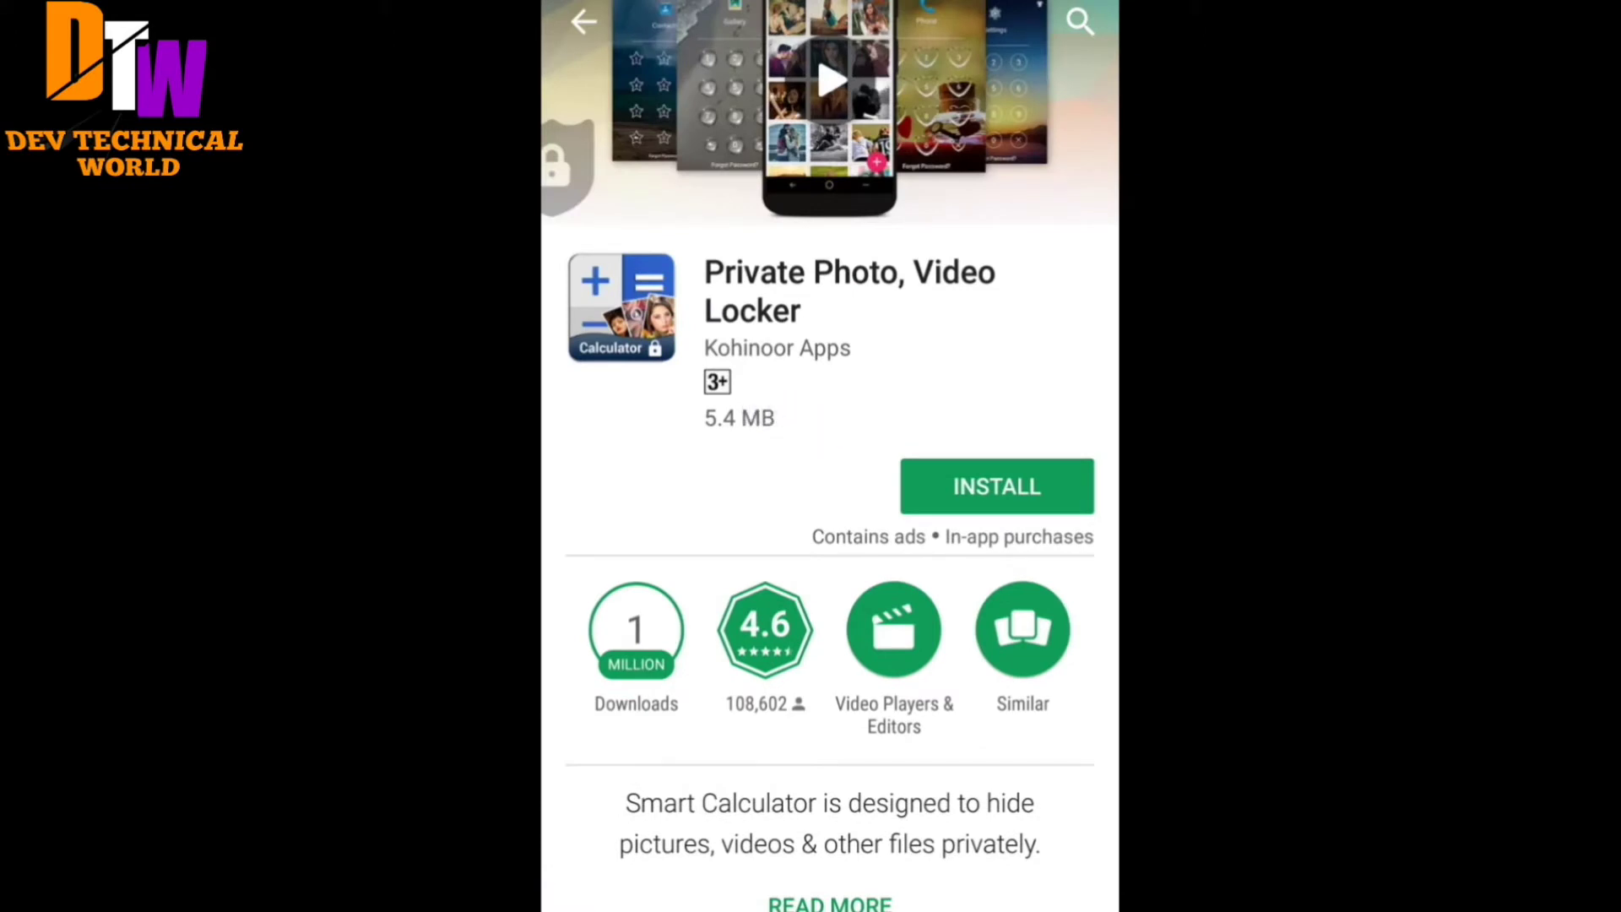
Reinstall Private Photo, Video Locker from the Play Store, accepting its permissions.
click(997, 487)
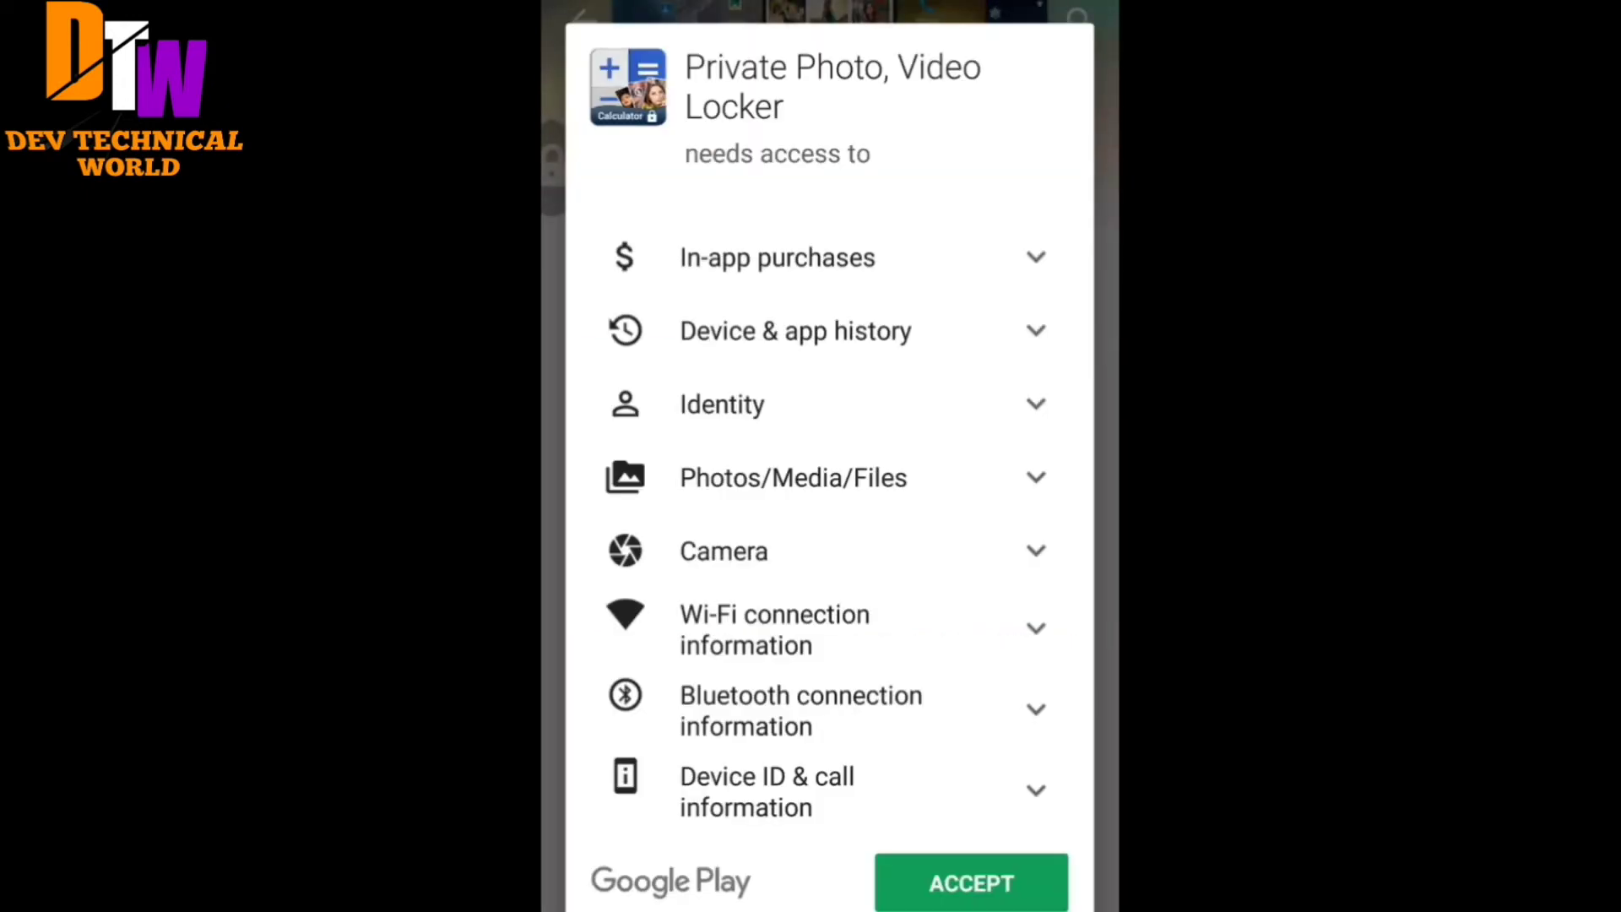
click(971, 882)
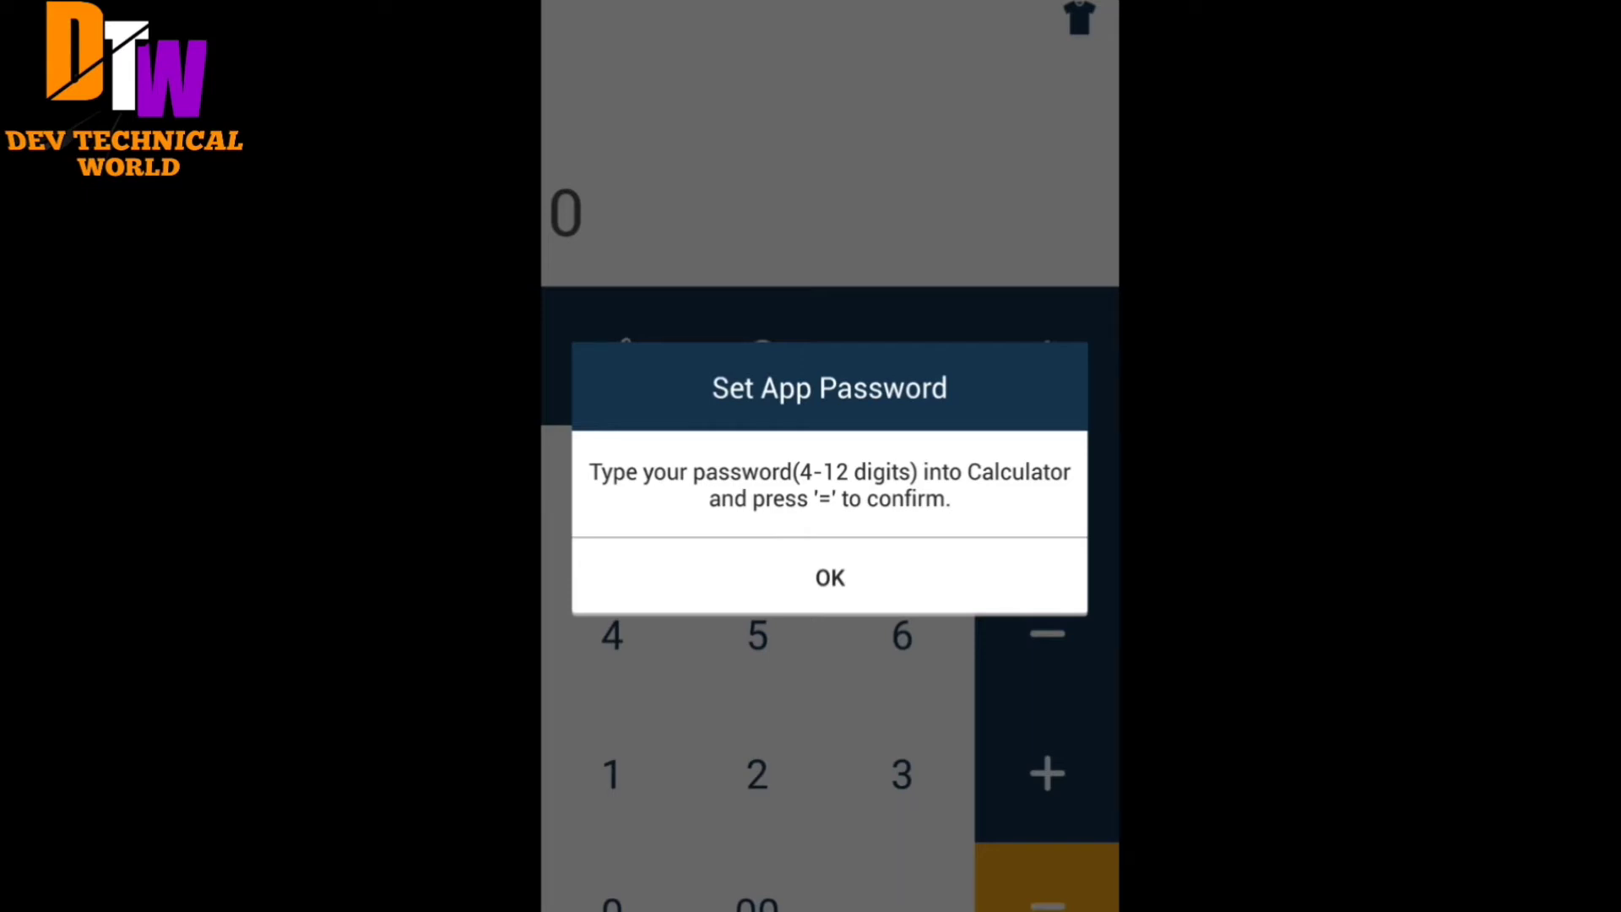
click(830, 577)
click(902, 496)
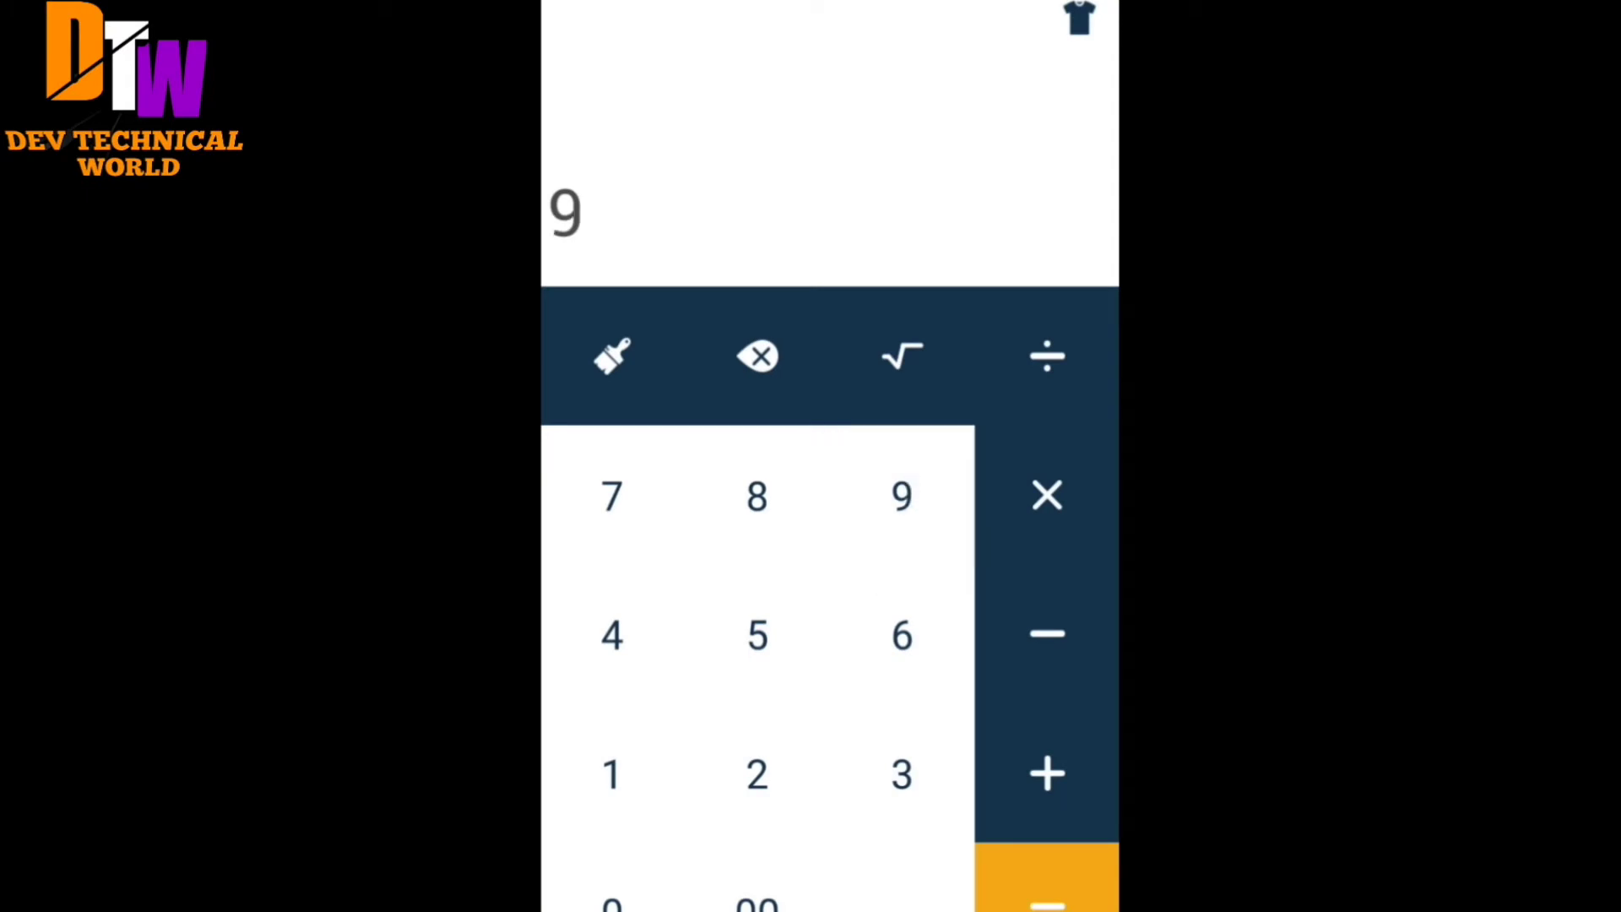
click(903, 496)
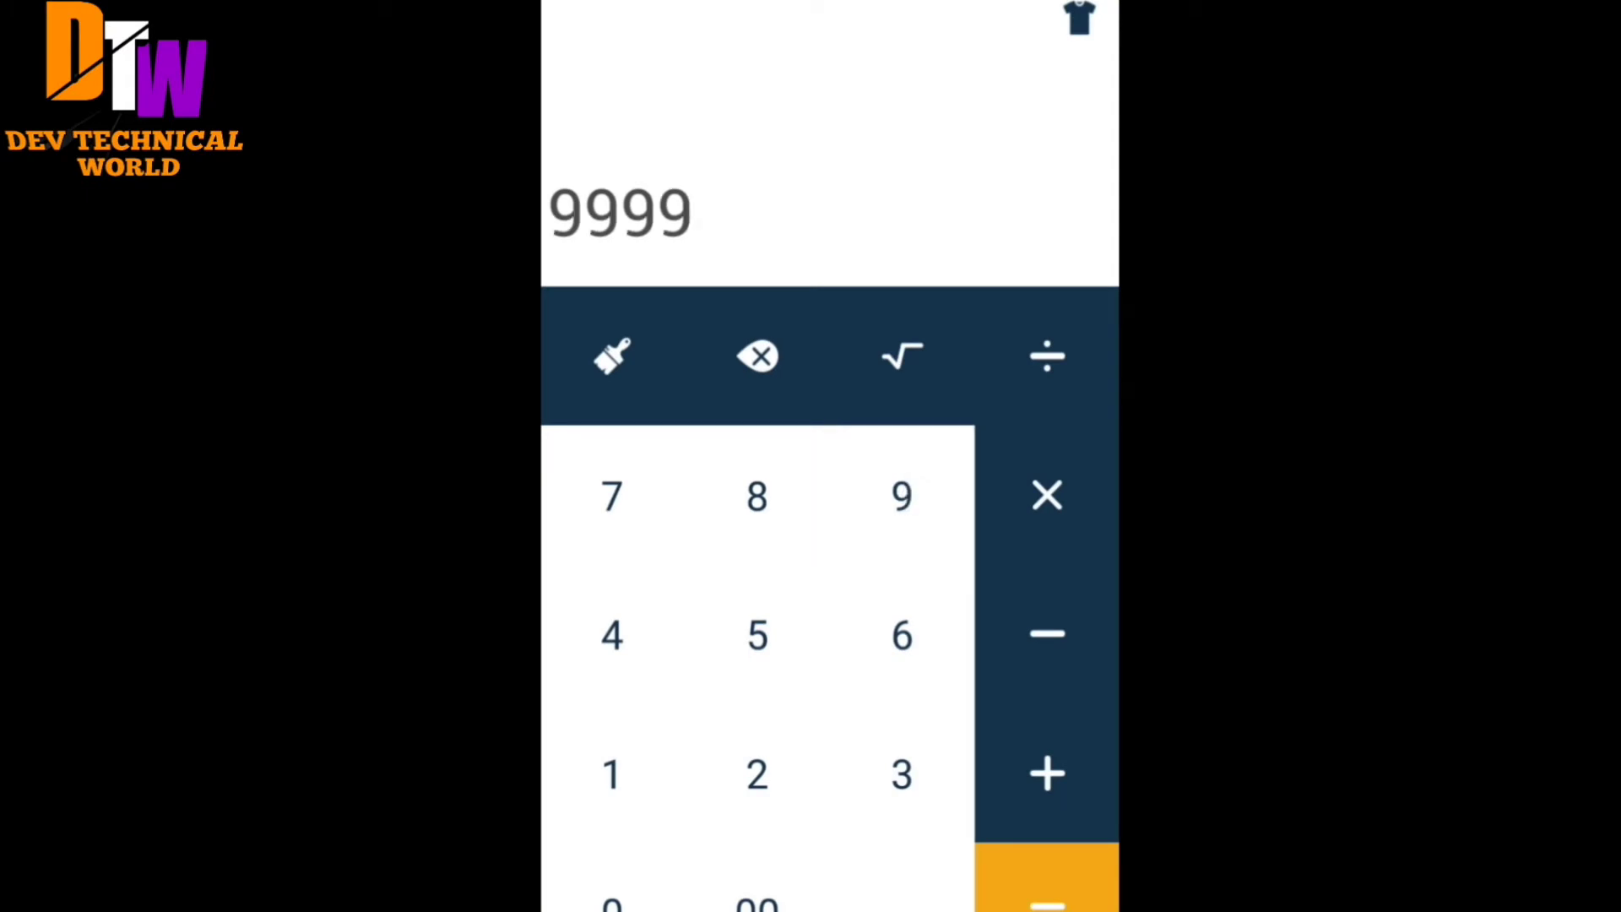
click(1047, 886)
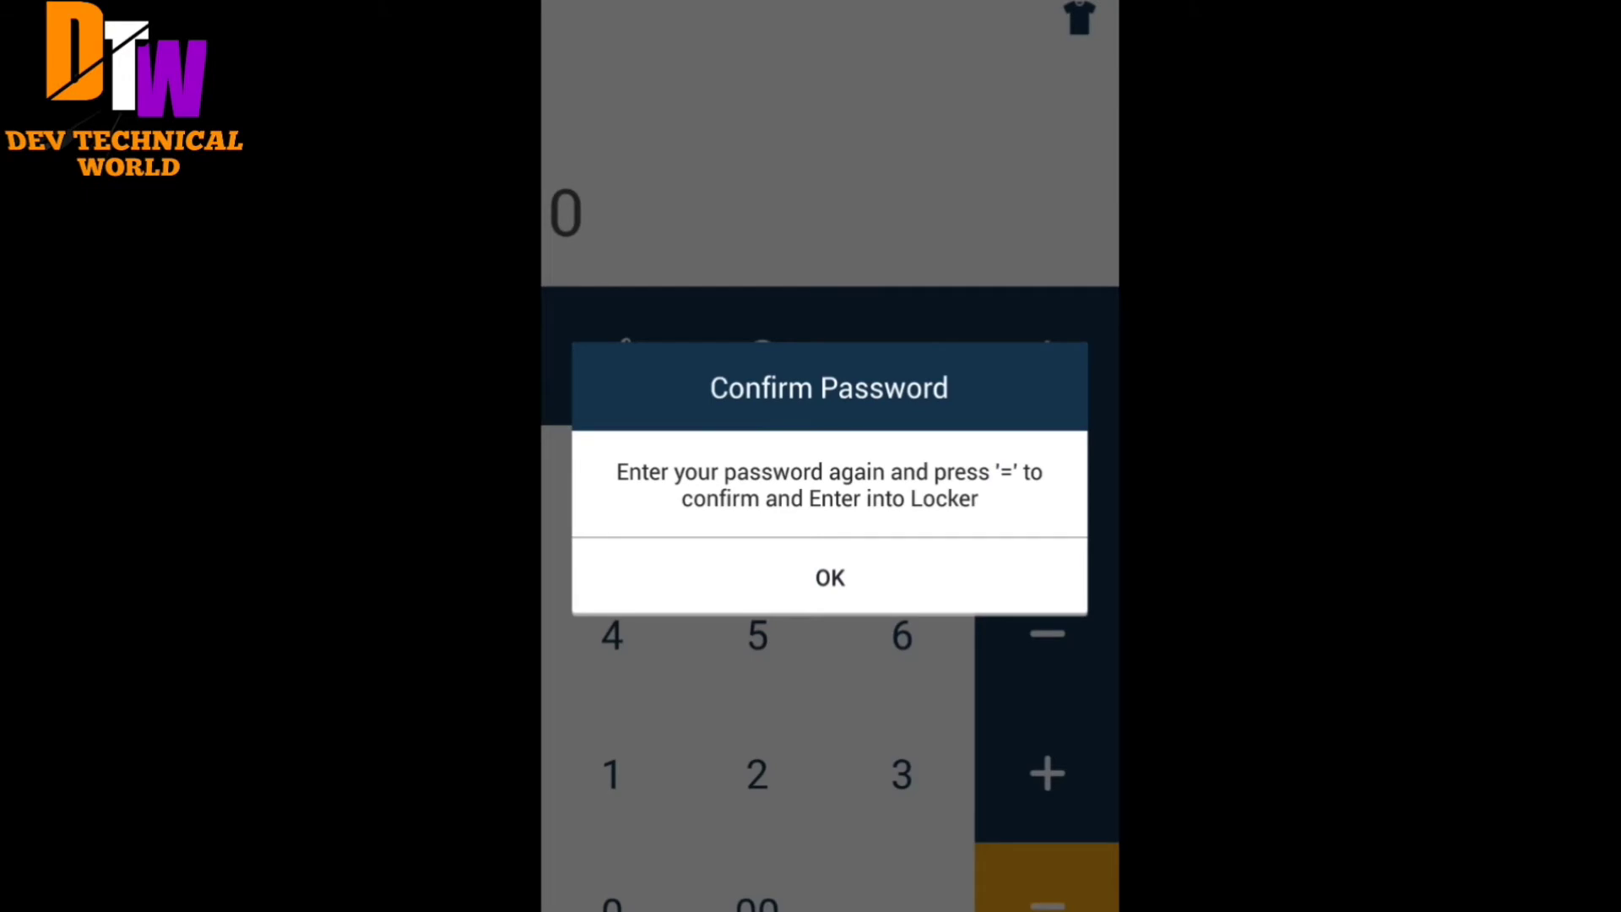
click(831, 573)
click(910, 482)
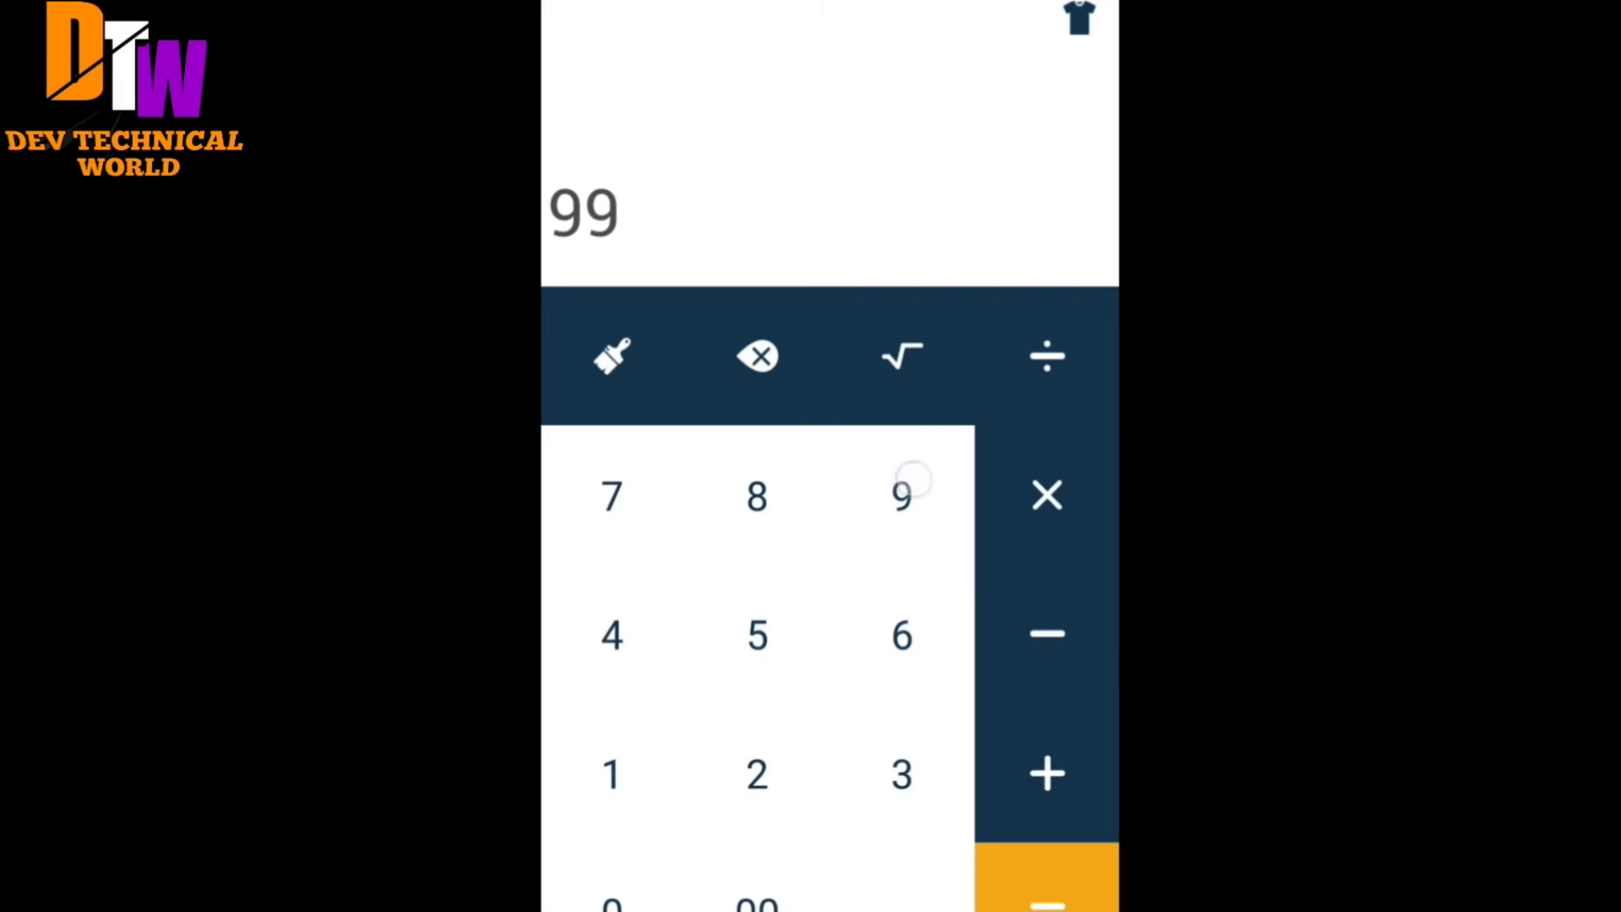
click(902, 481)
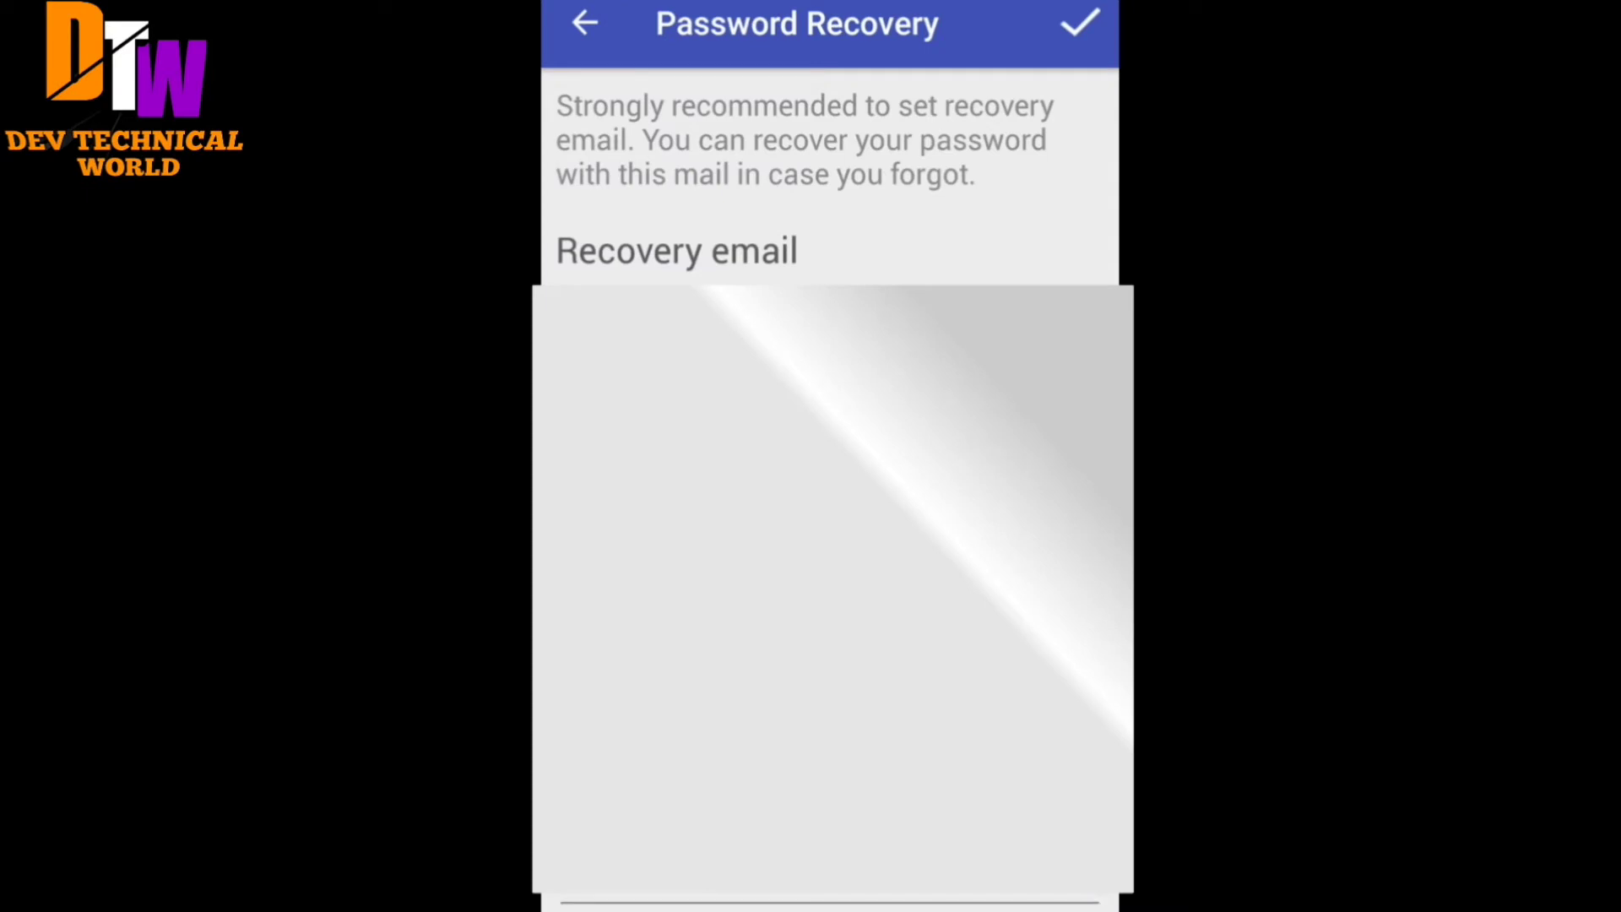
click(1081, 23)
key(Escape)
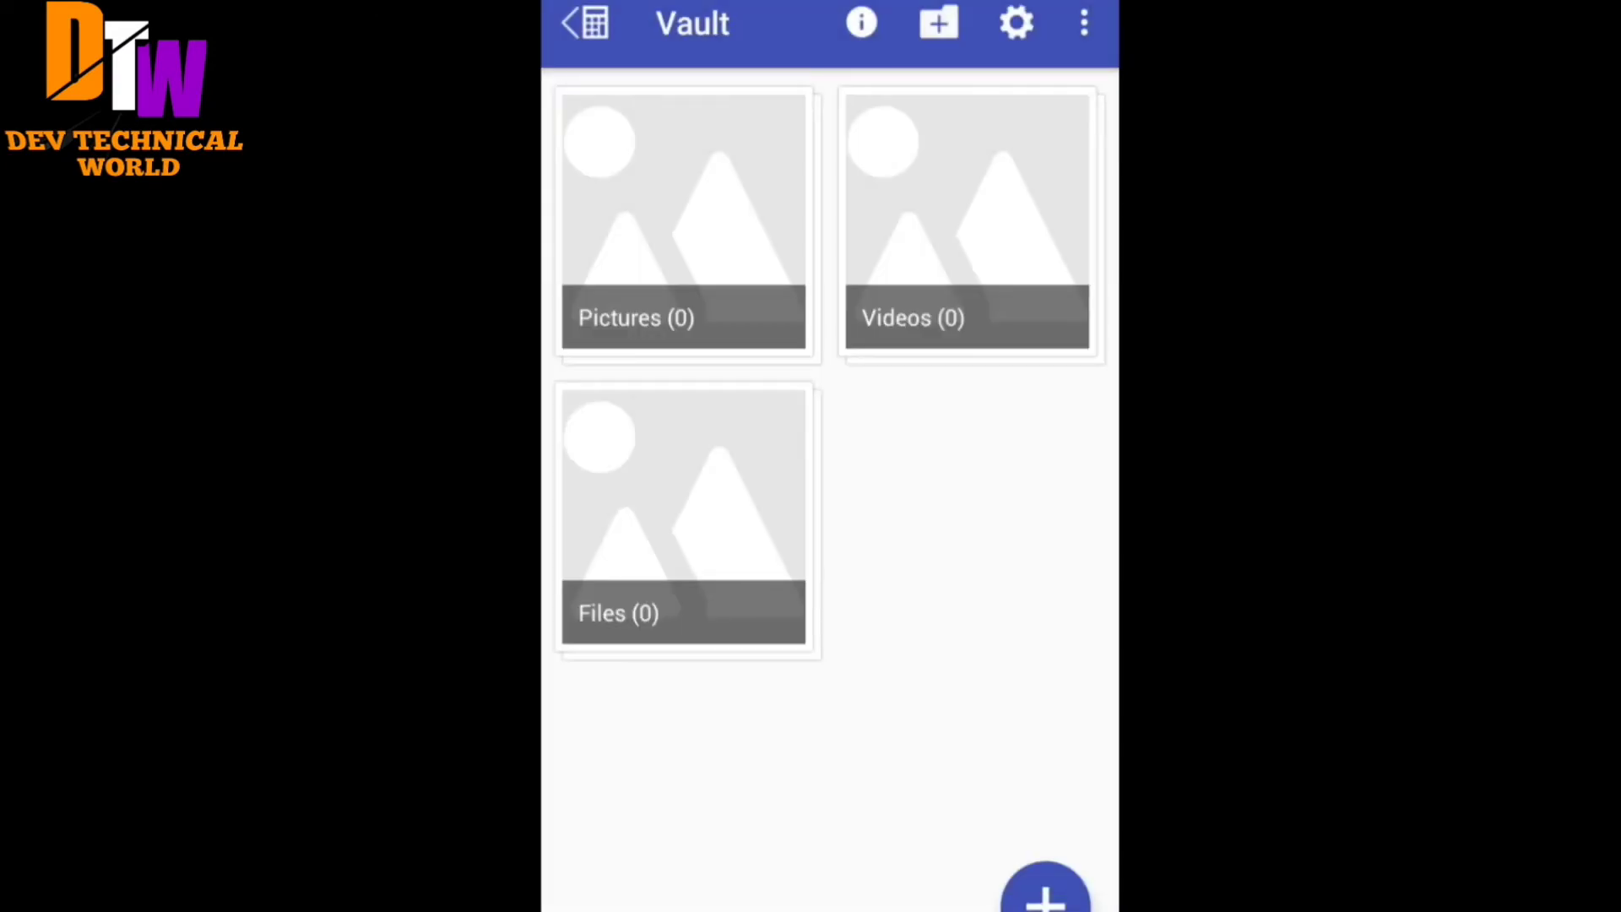
Start hiding photos from the Calculator picture album and select the first six.
click(1045, 892)
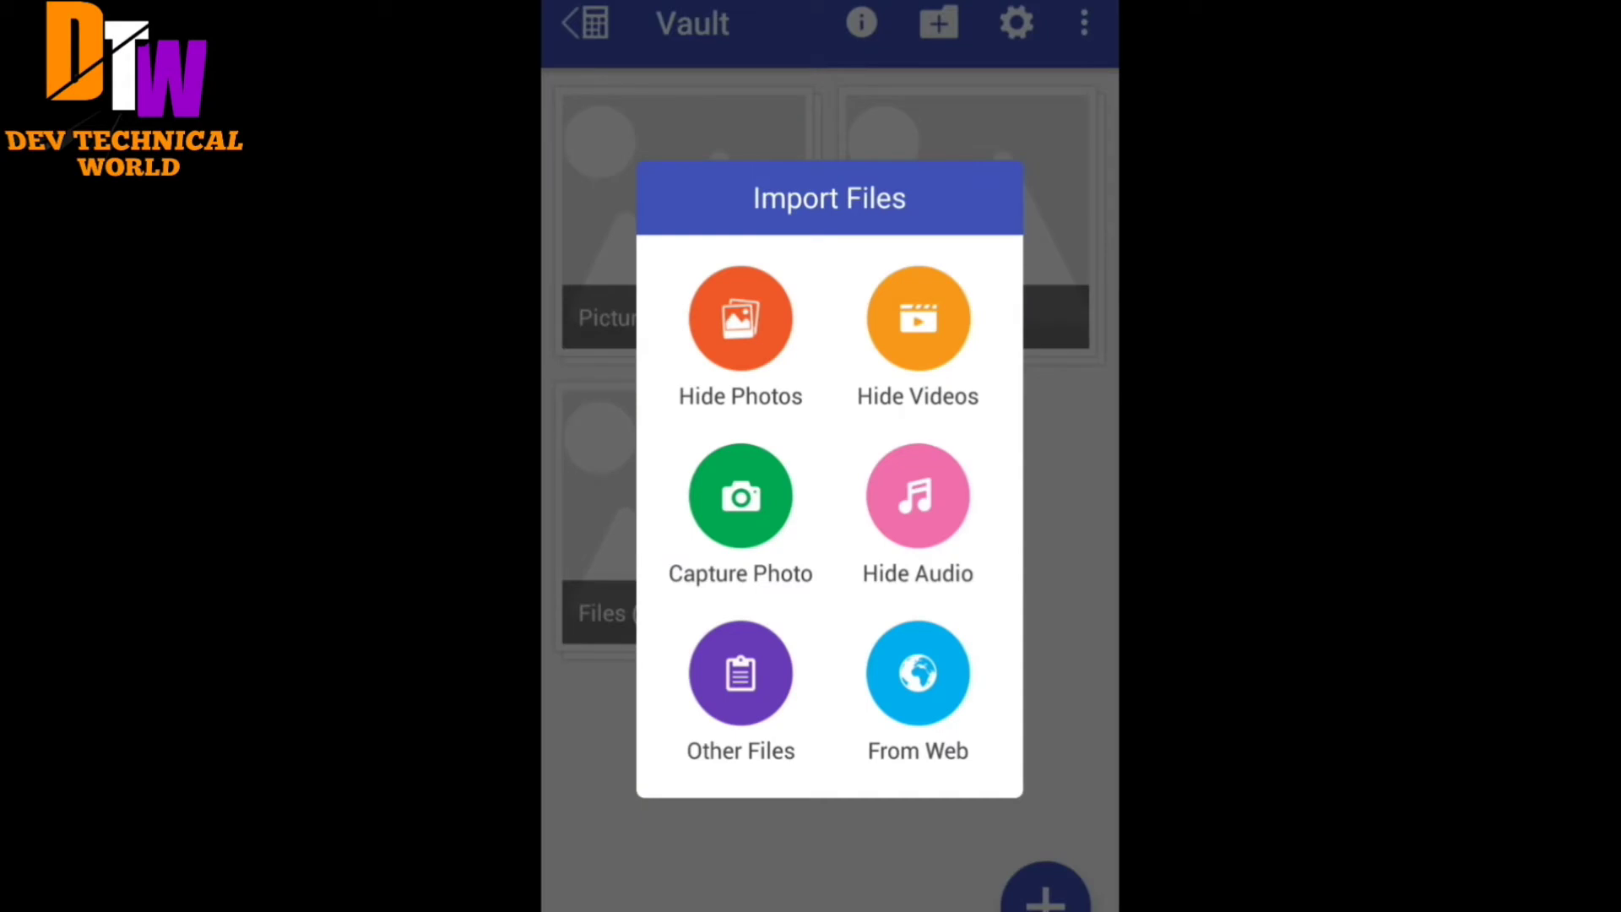
click(741, 320)
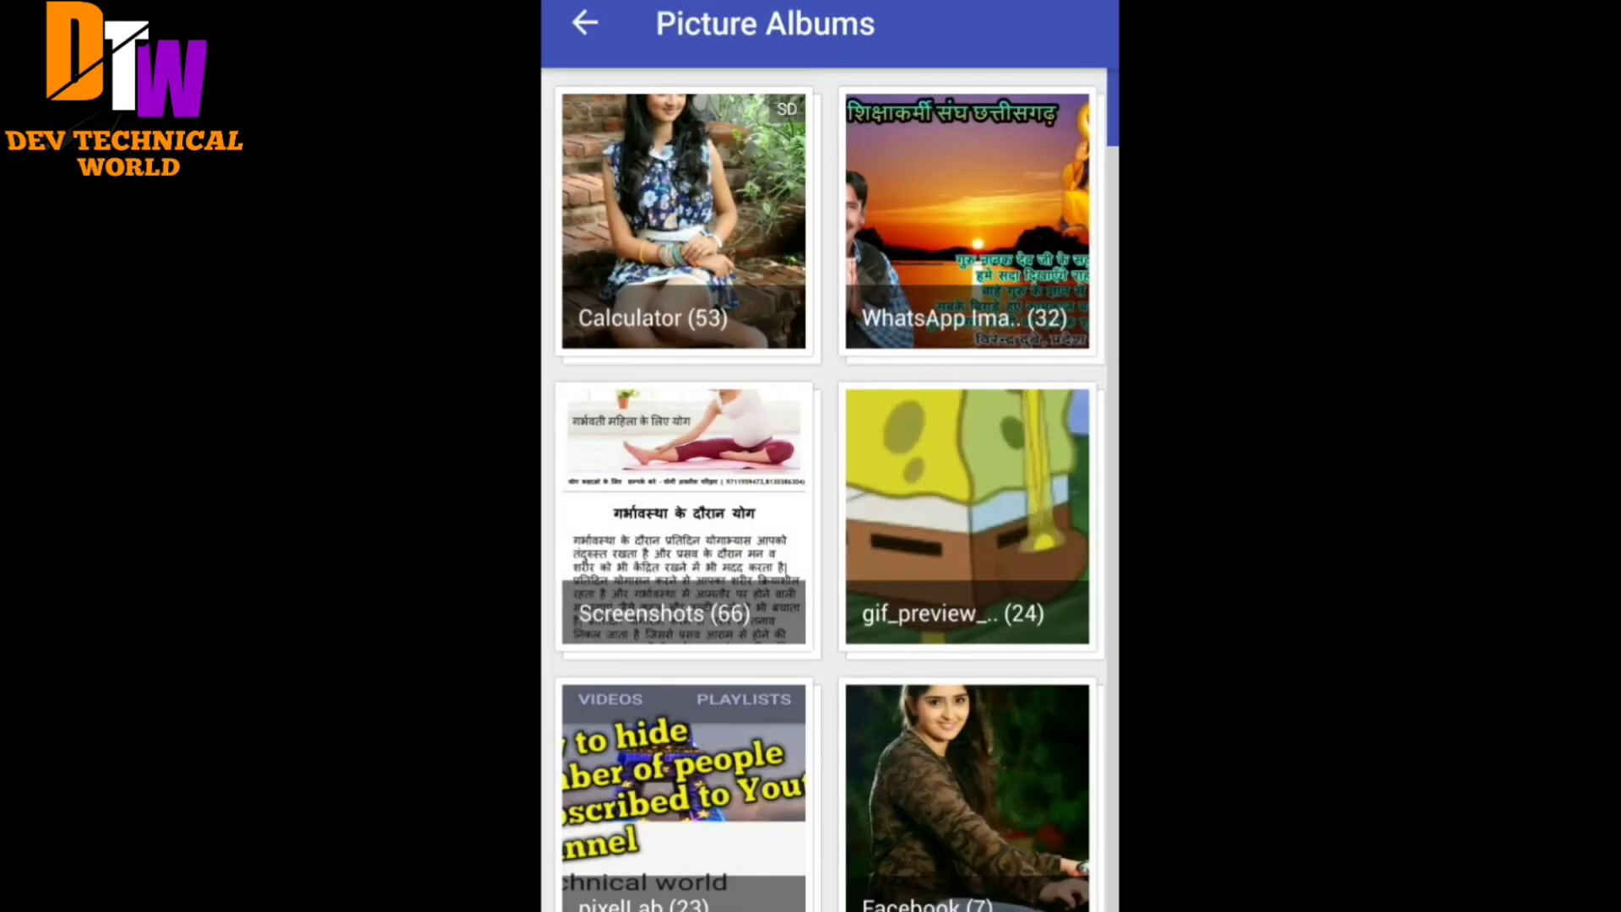
click(684, 222)
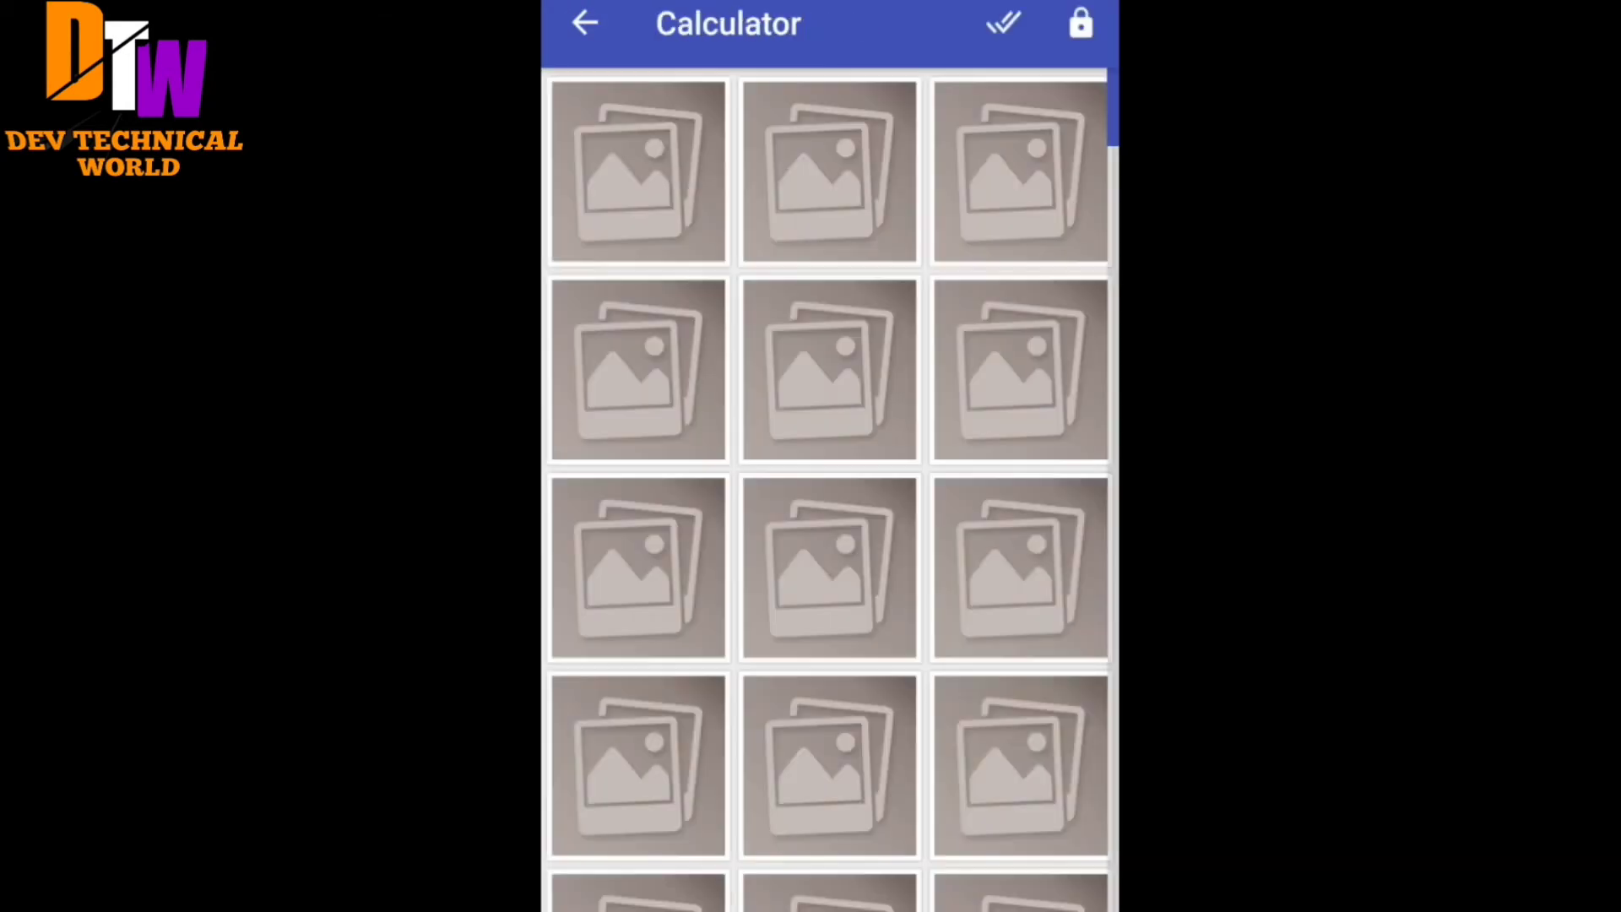
click(638, 171)
click(829, 171)
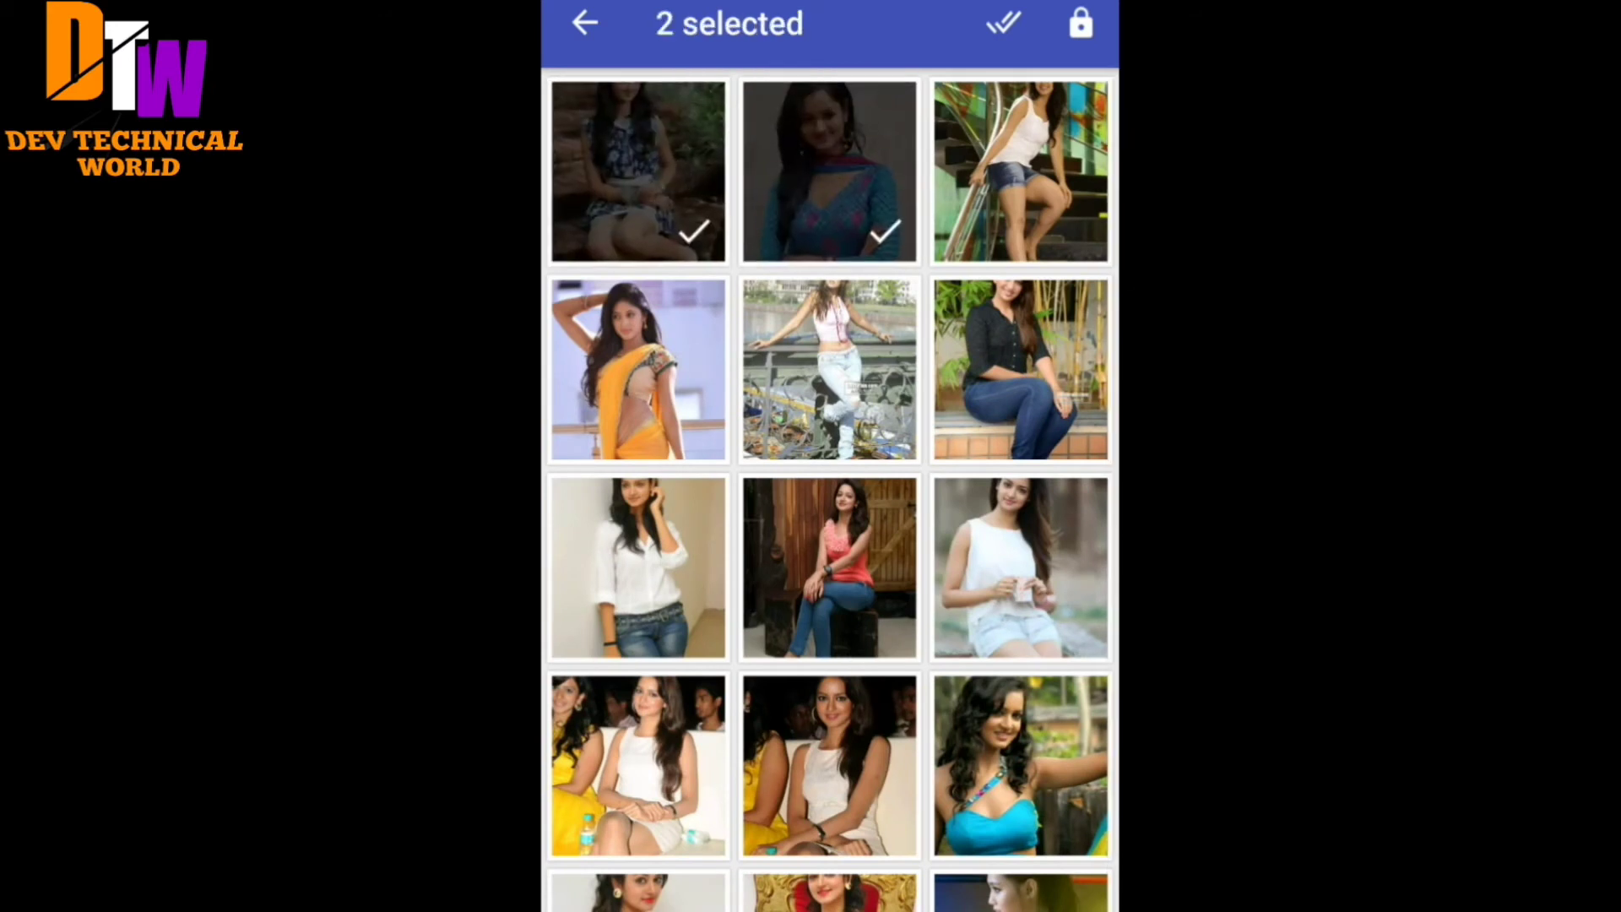
click(1019, 171)
click(639, 369)
click(830, 368)
click(1020, 369)
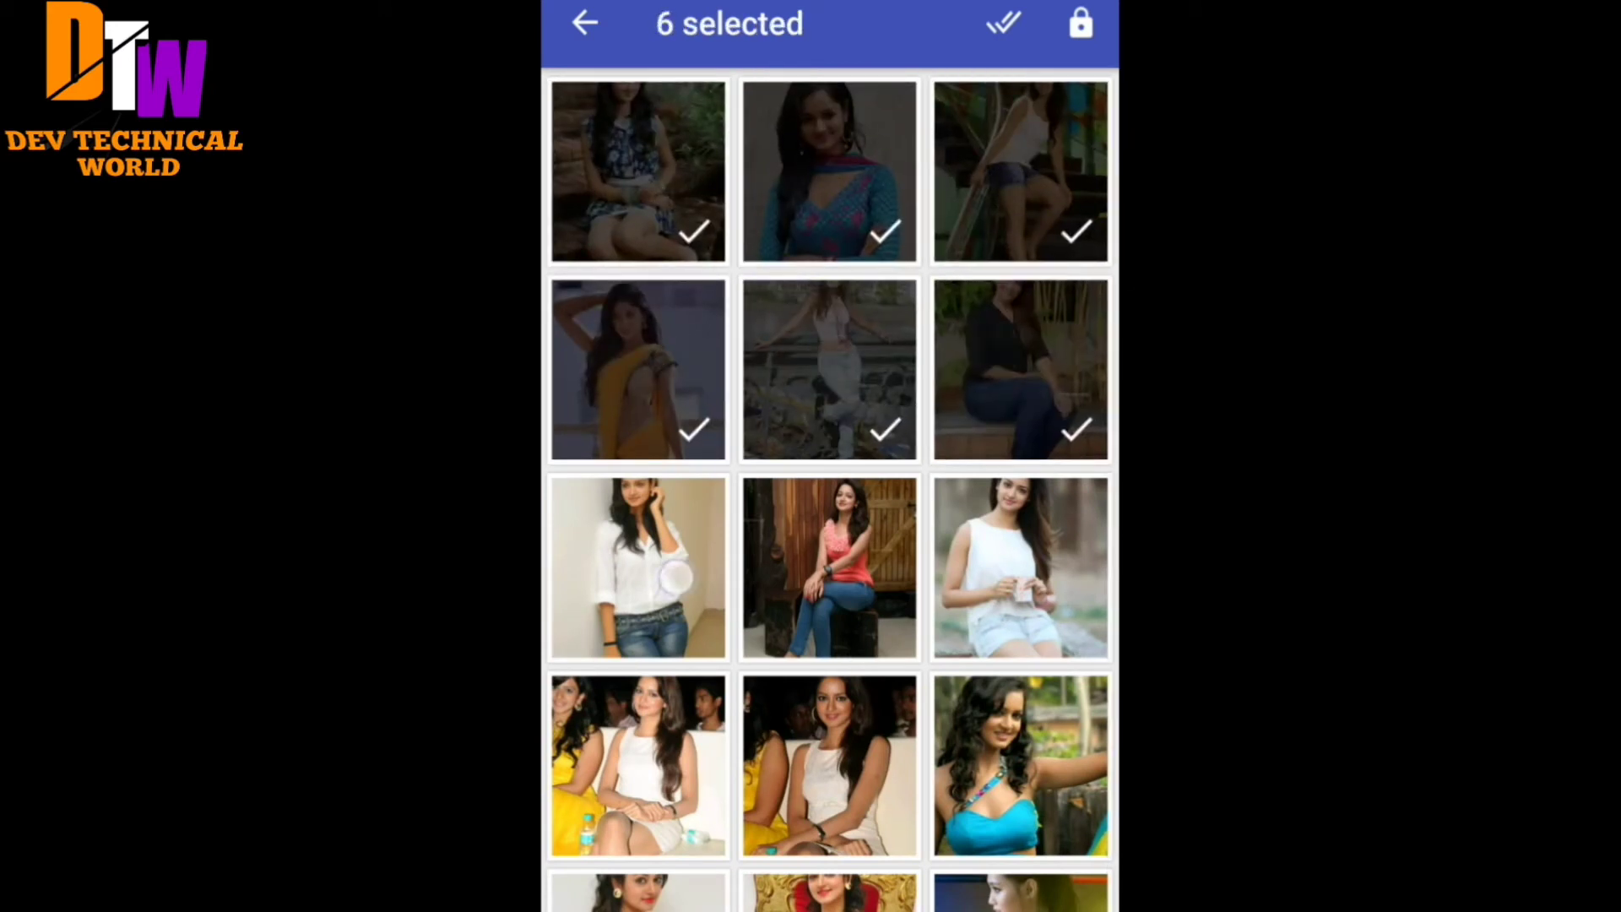
Select nine more photos, bringing the selection to 15.
click(674, 576)
click(830, 566)
click(1027, 597)
click(675, 761)
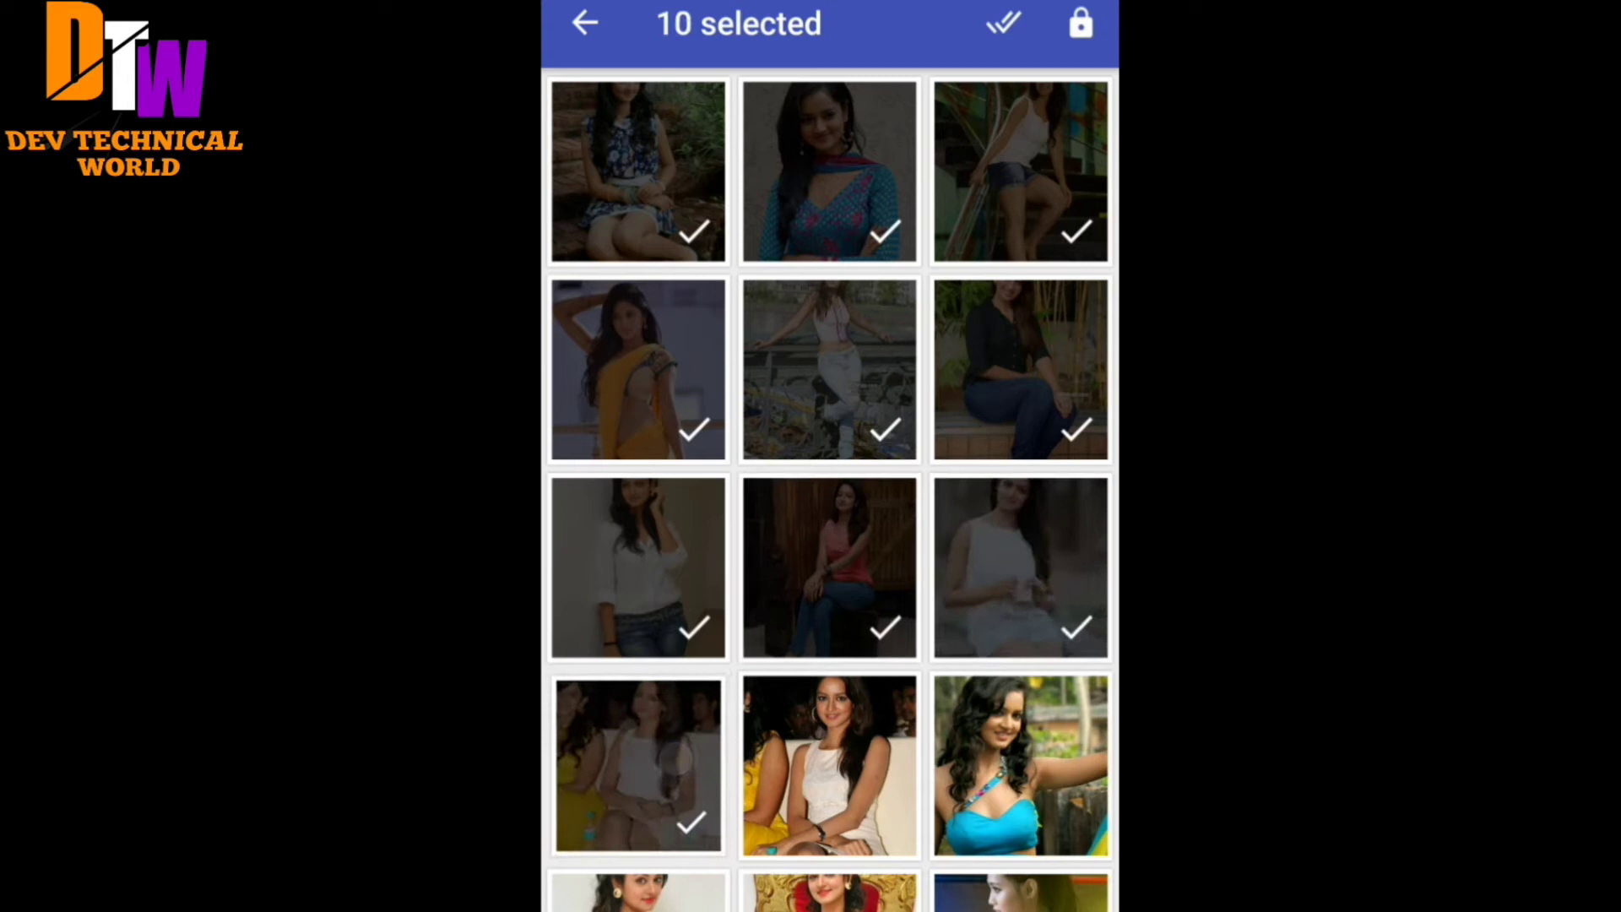
click(830, 767)
click(1019, 767)
scroll(831, 507, down, 3)
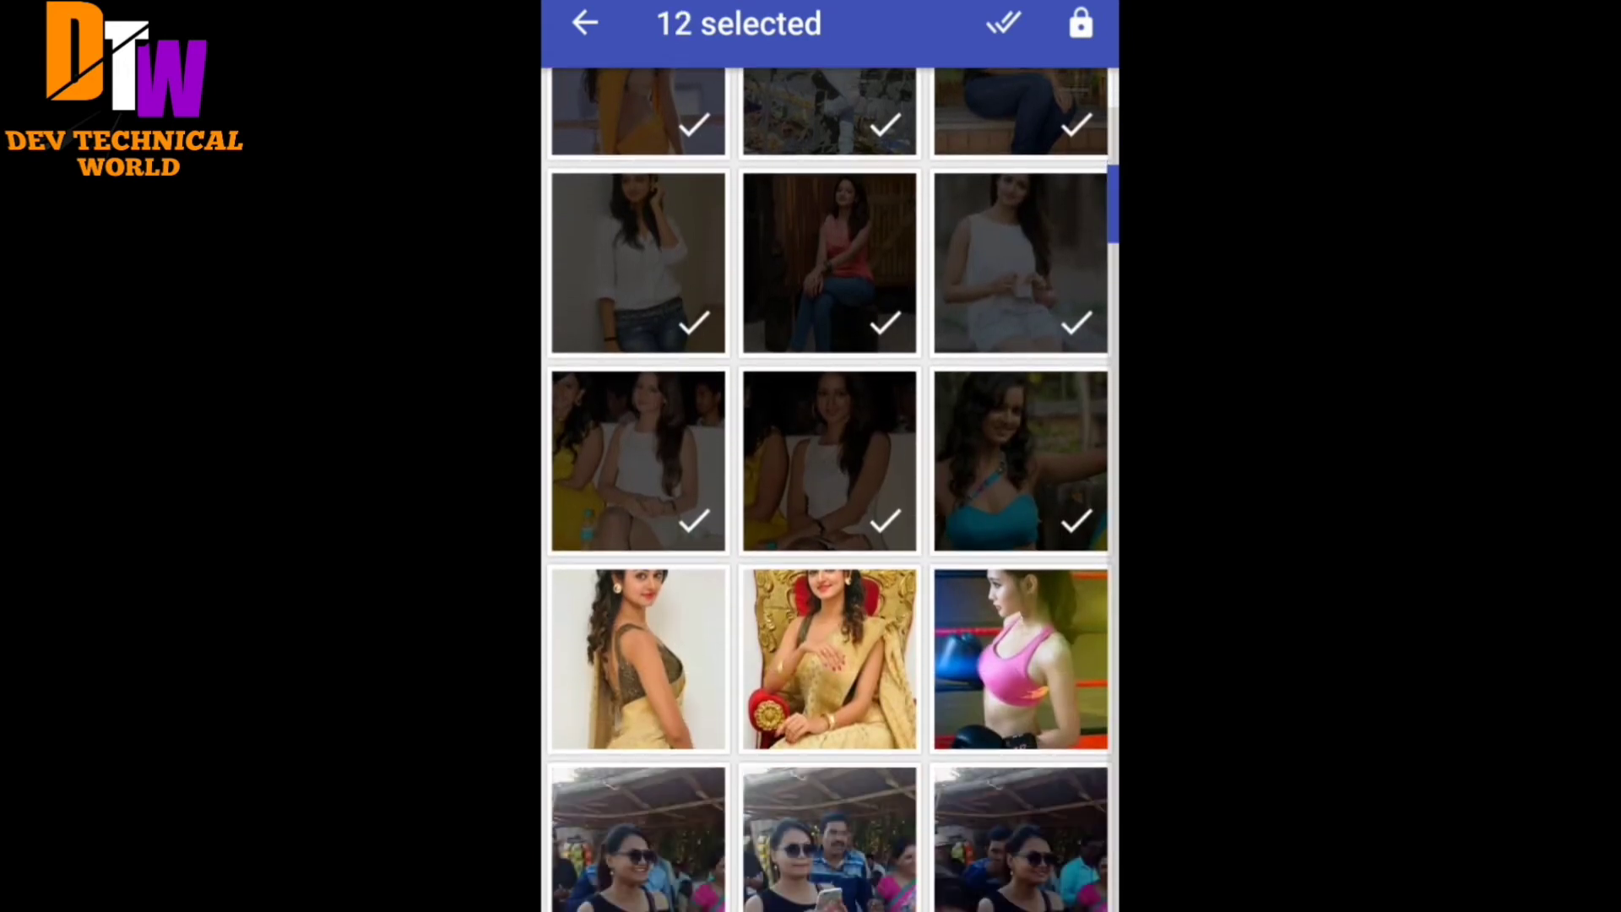
click(663, 648)
click(853, 652)
click(1029, 644)
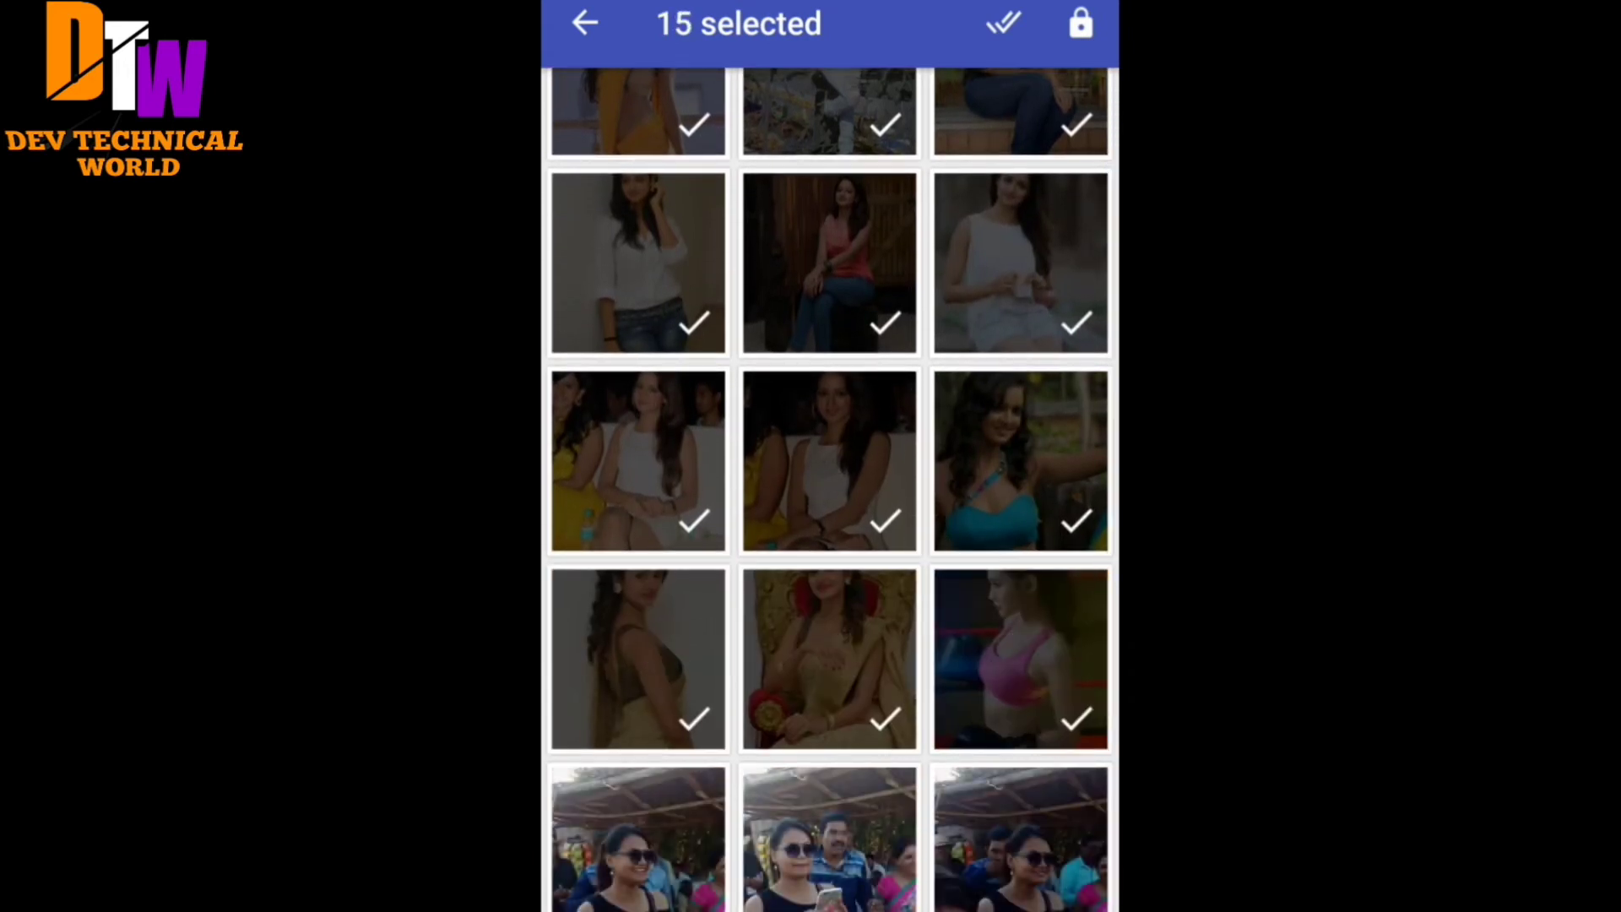
scroll(981, 482, up, 2)
drag(977, 586, 996, 645)
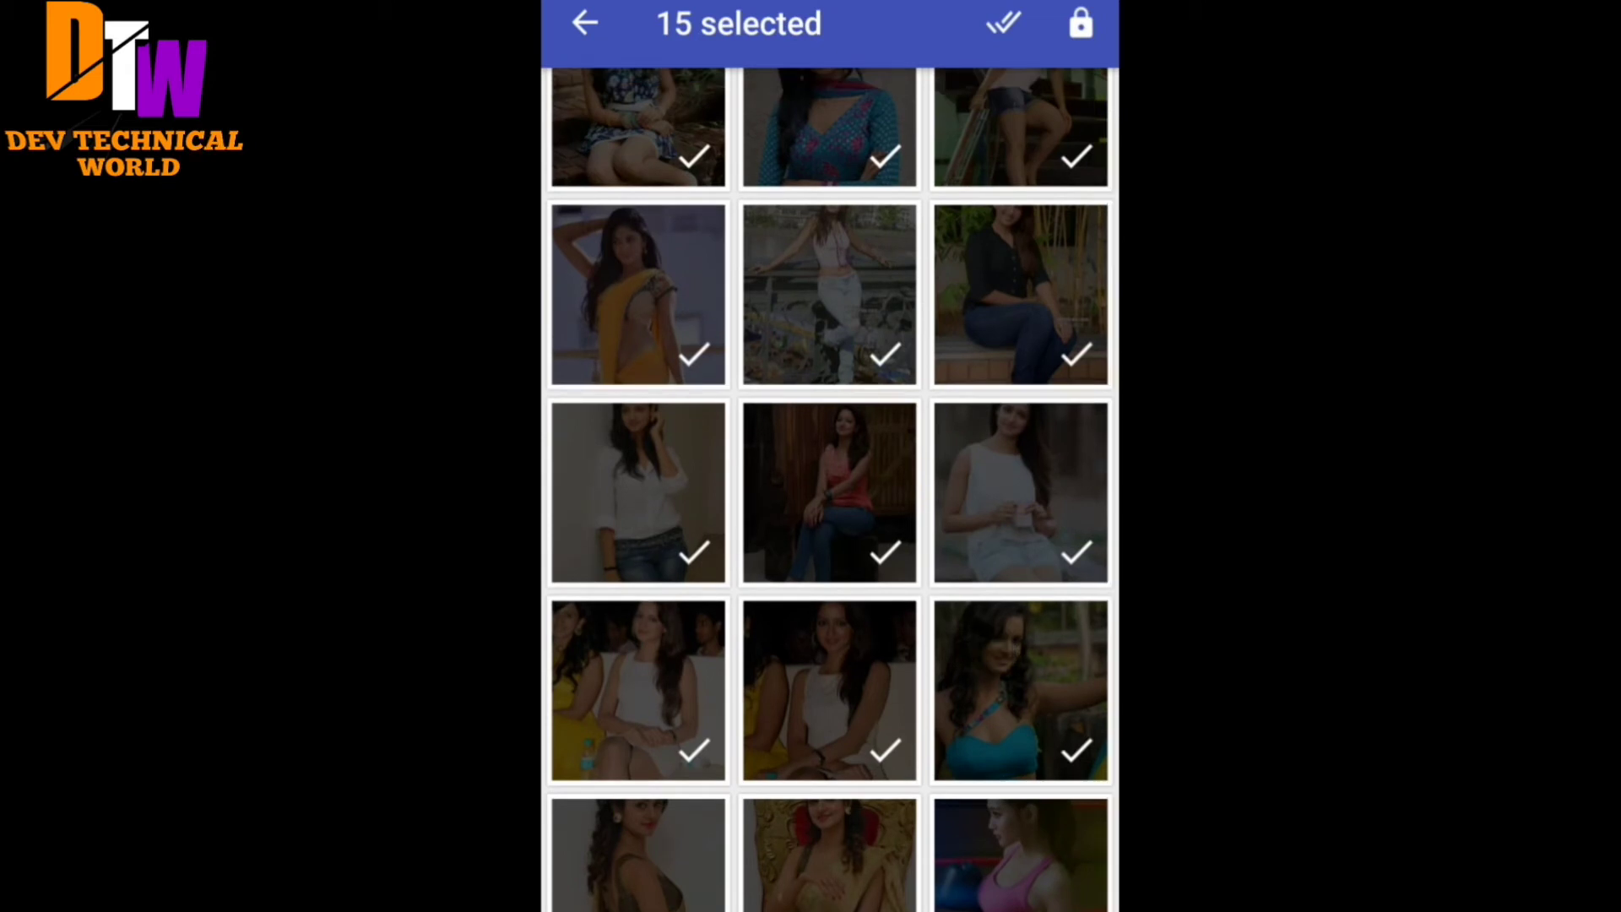
Move the 15 photos into Pictures, granting SD card access to delete originals, and decline rating the app.
click(1081, 23)
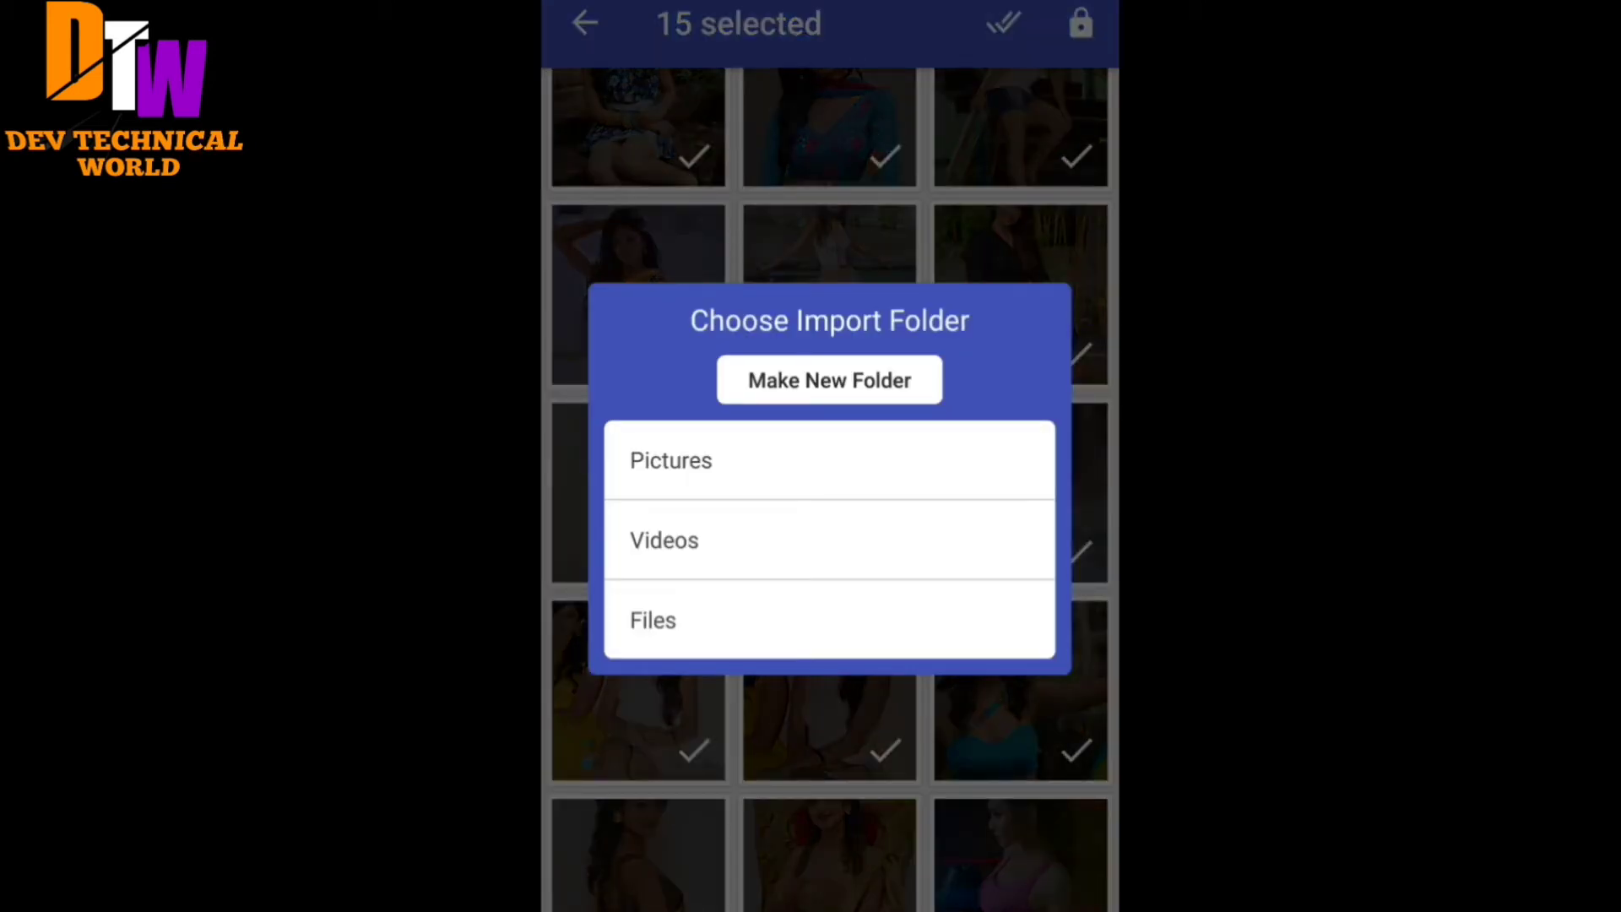
click(794, 460)
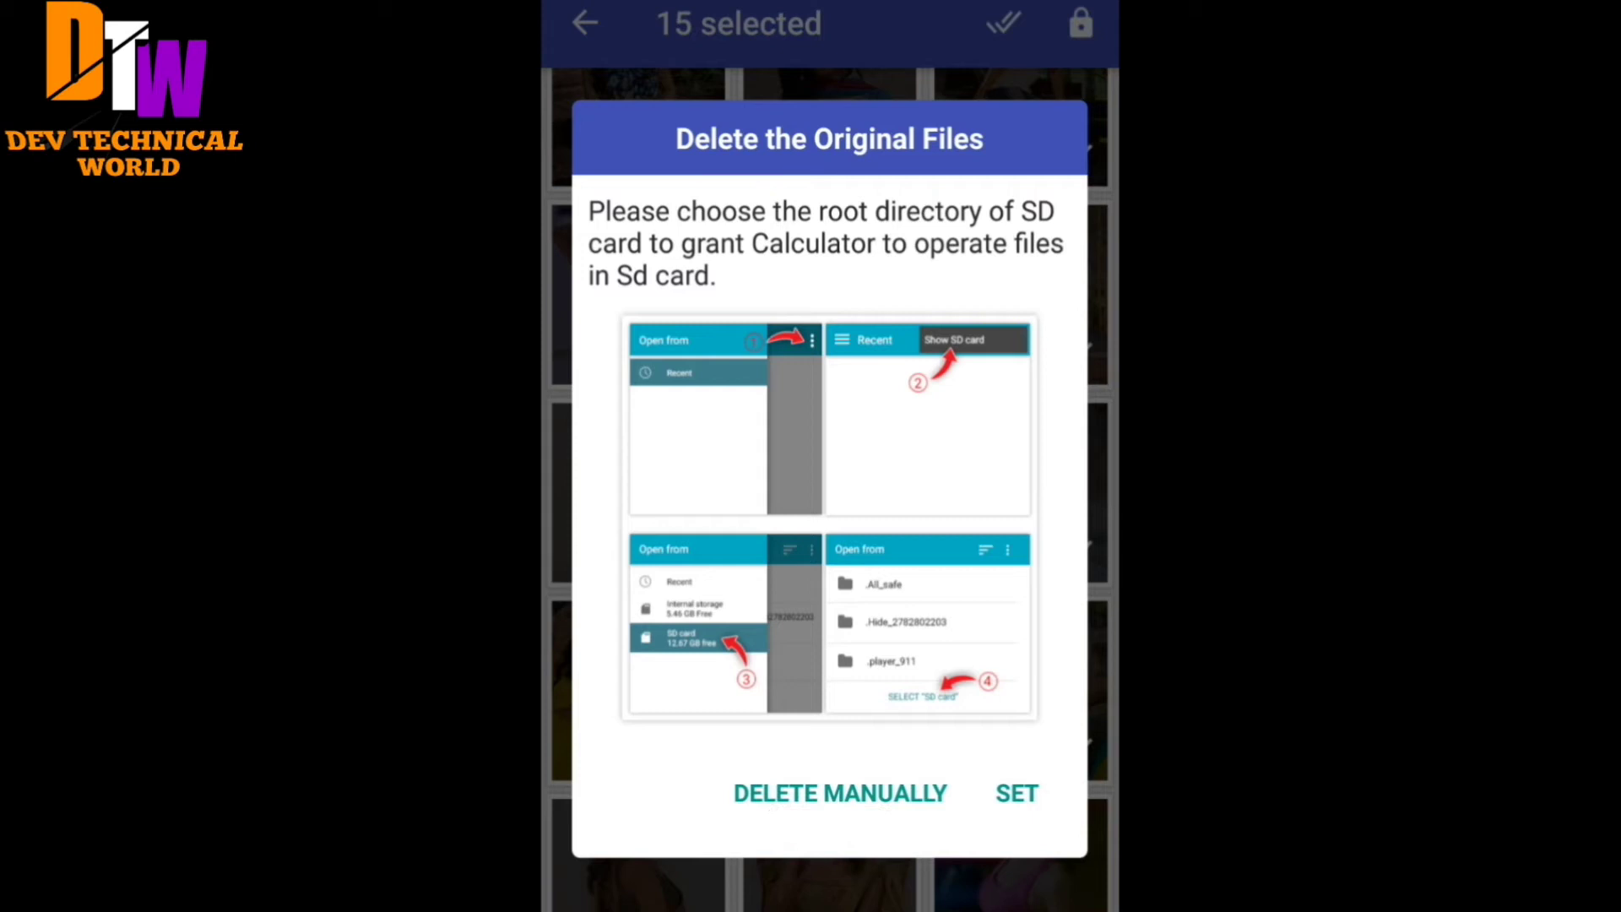
click(1016, 793)
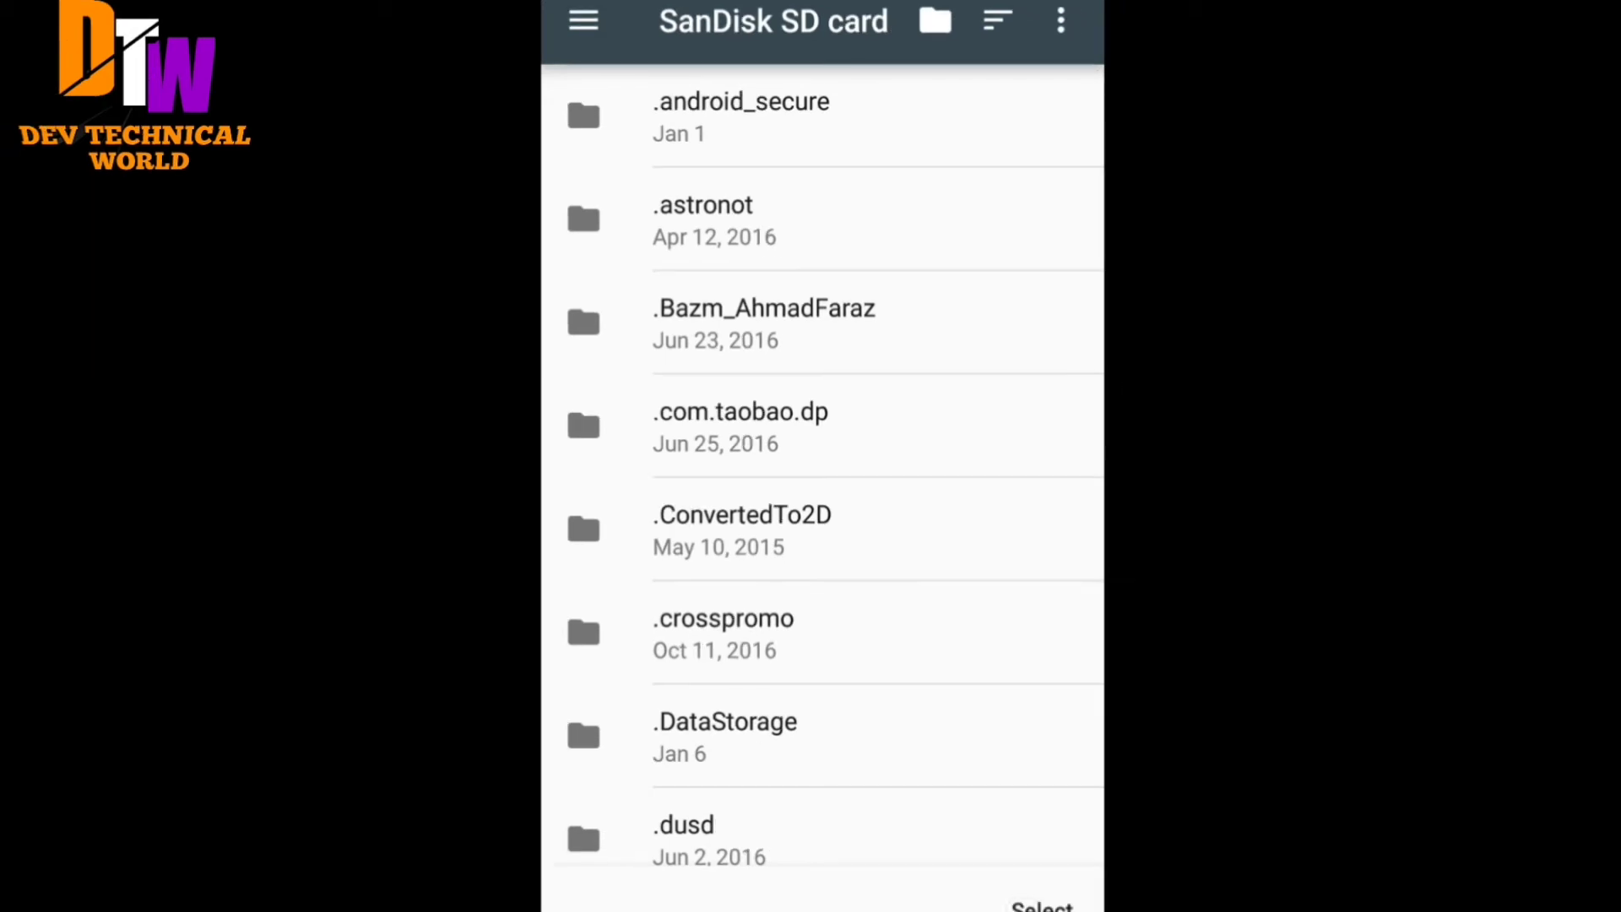
click(1036, 899)
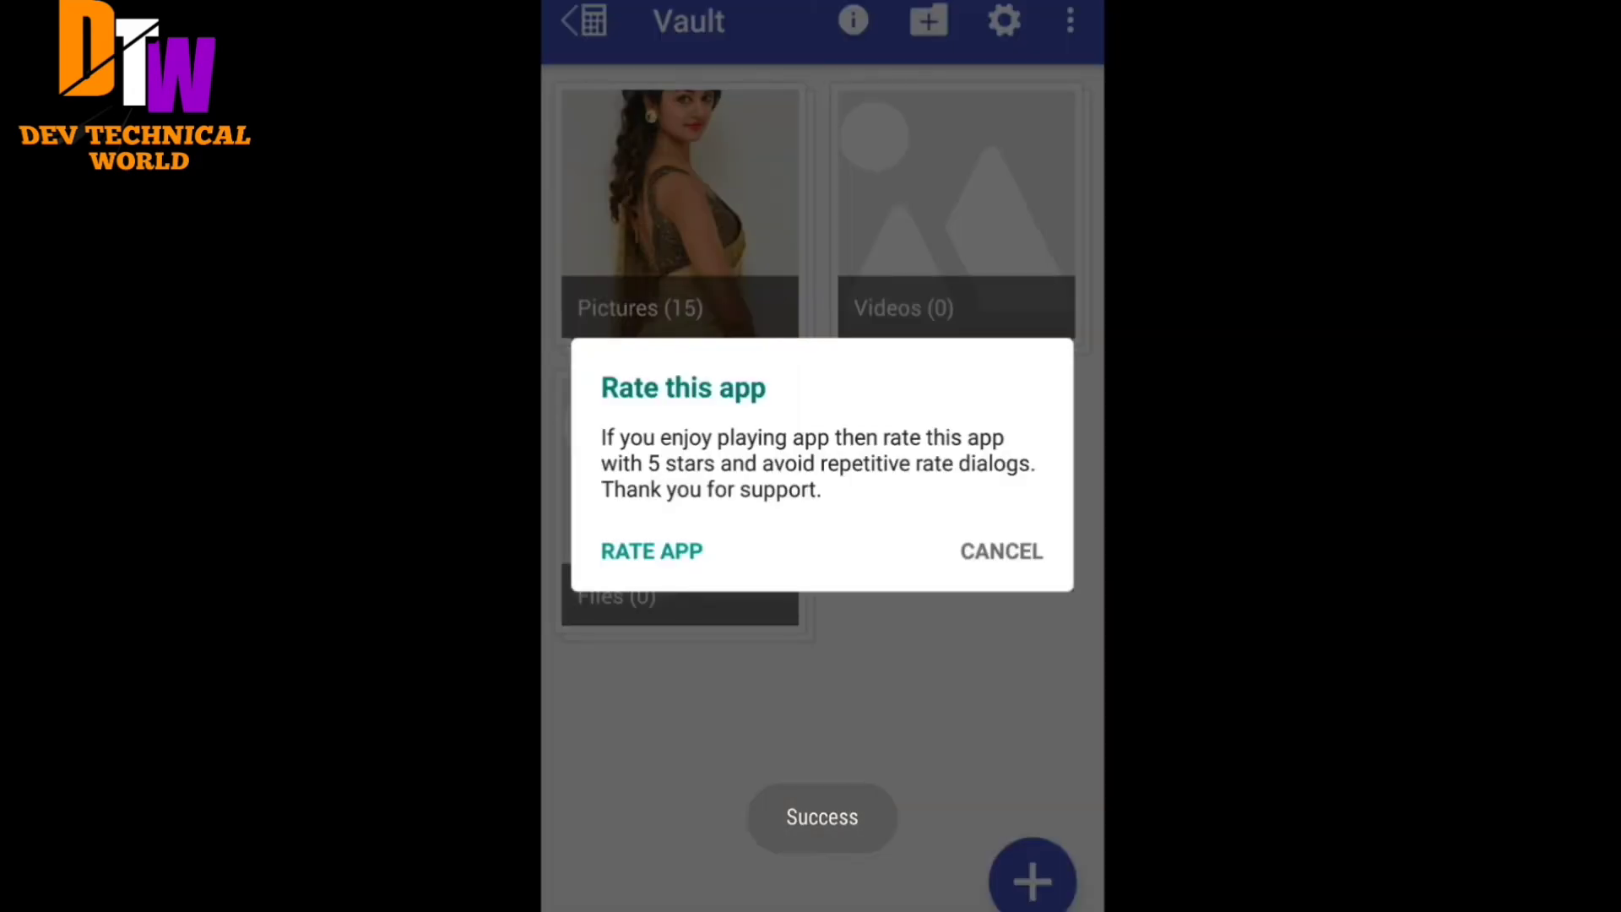
click(1002, 551)
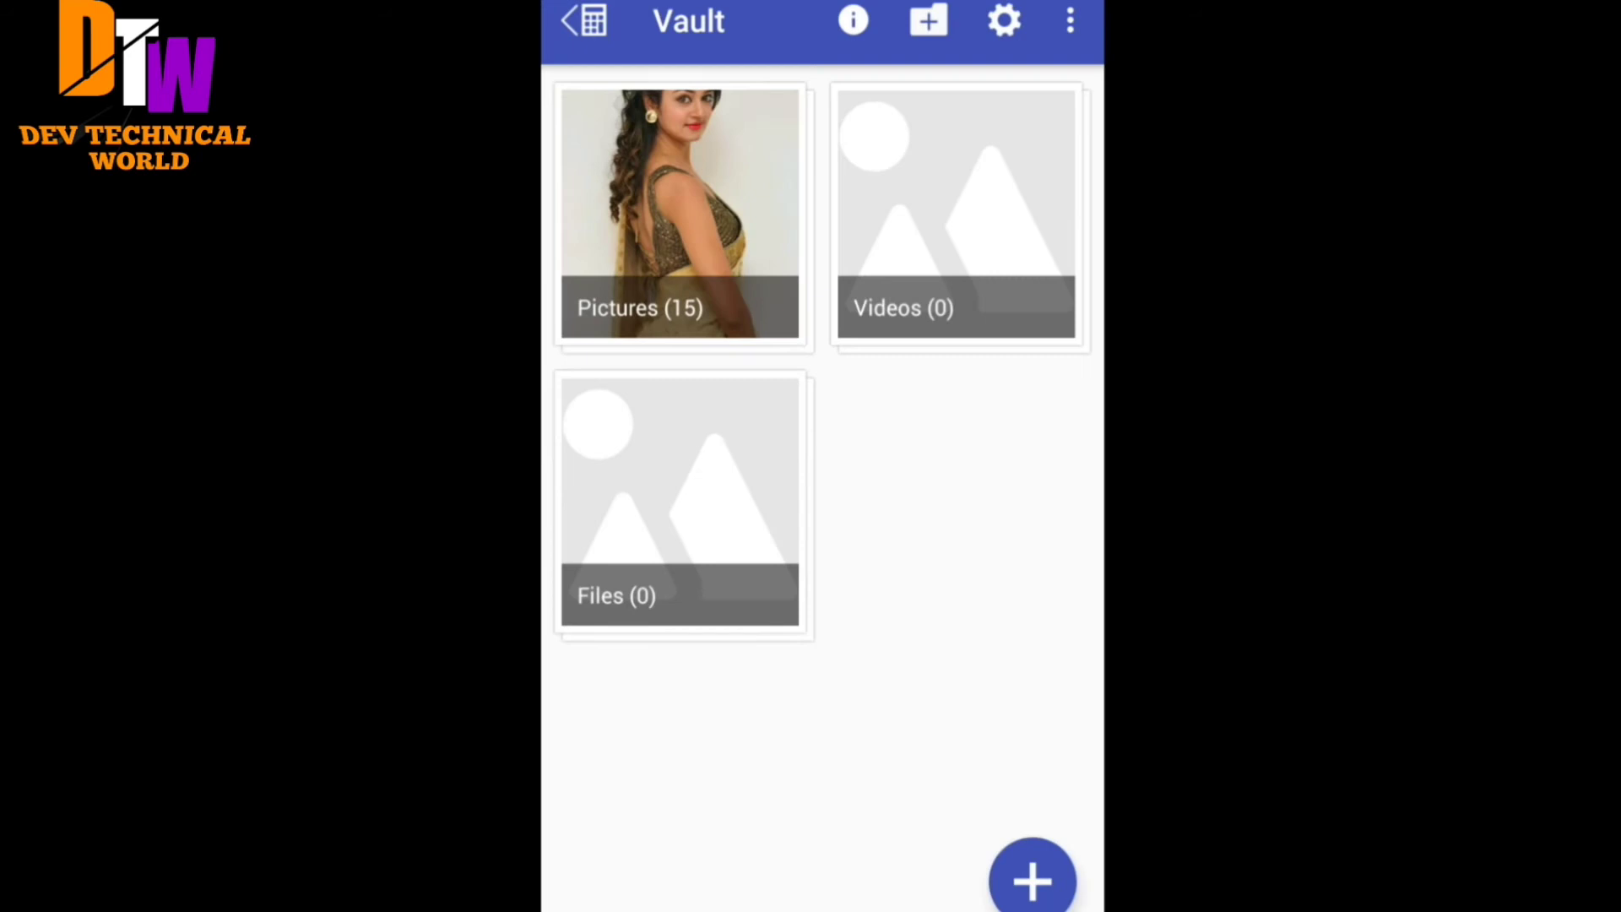
Open the Pictures (15) album, scroll through the hidden photos, then leave the album.
click(681, 215)
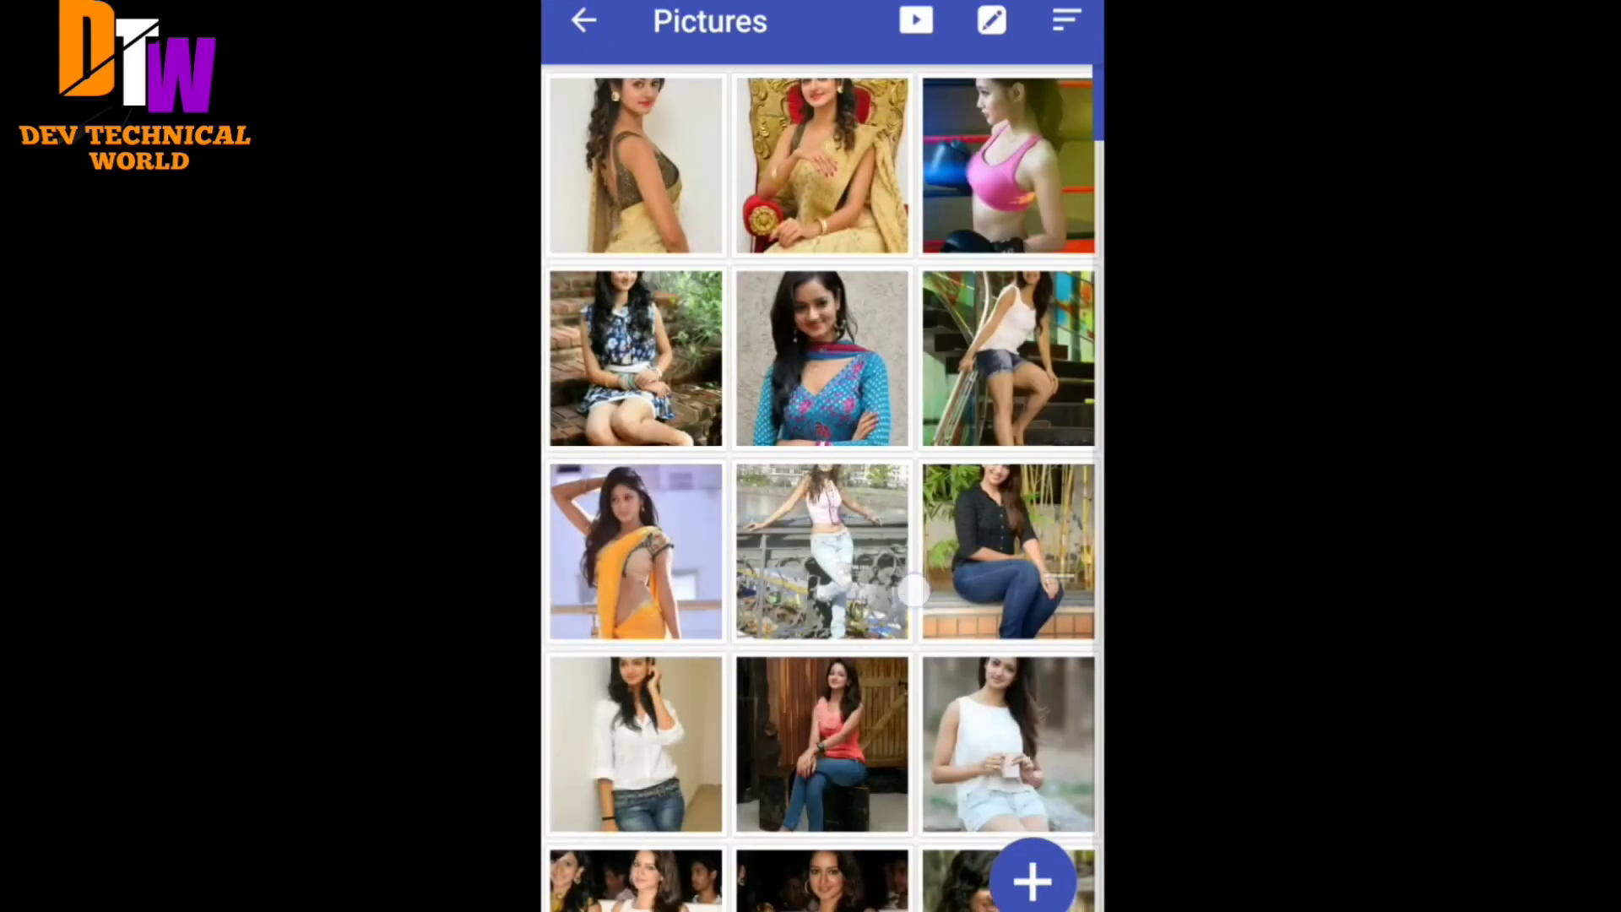
drag(915, 591, 912, 413)
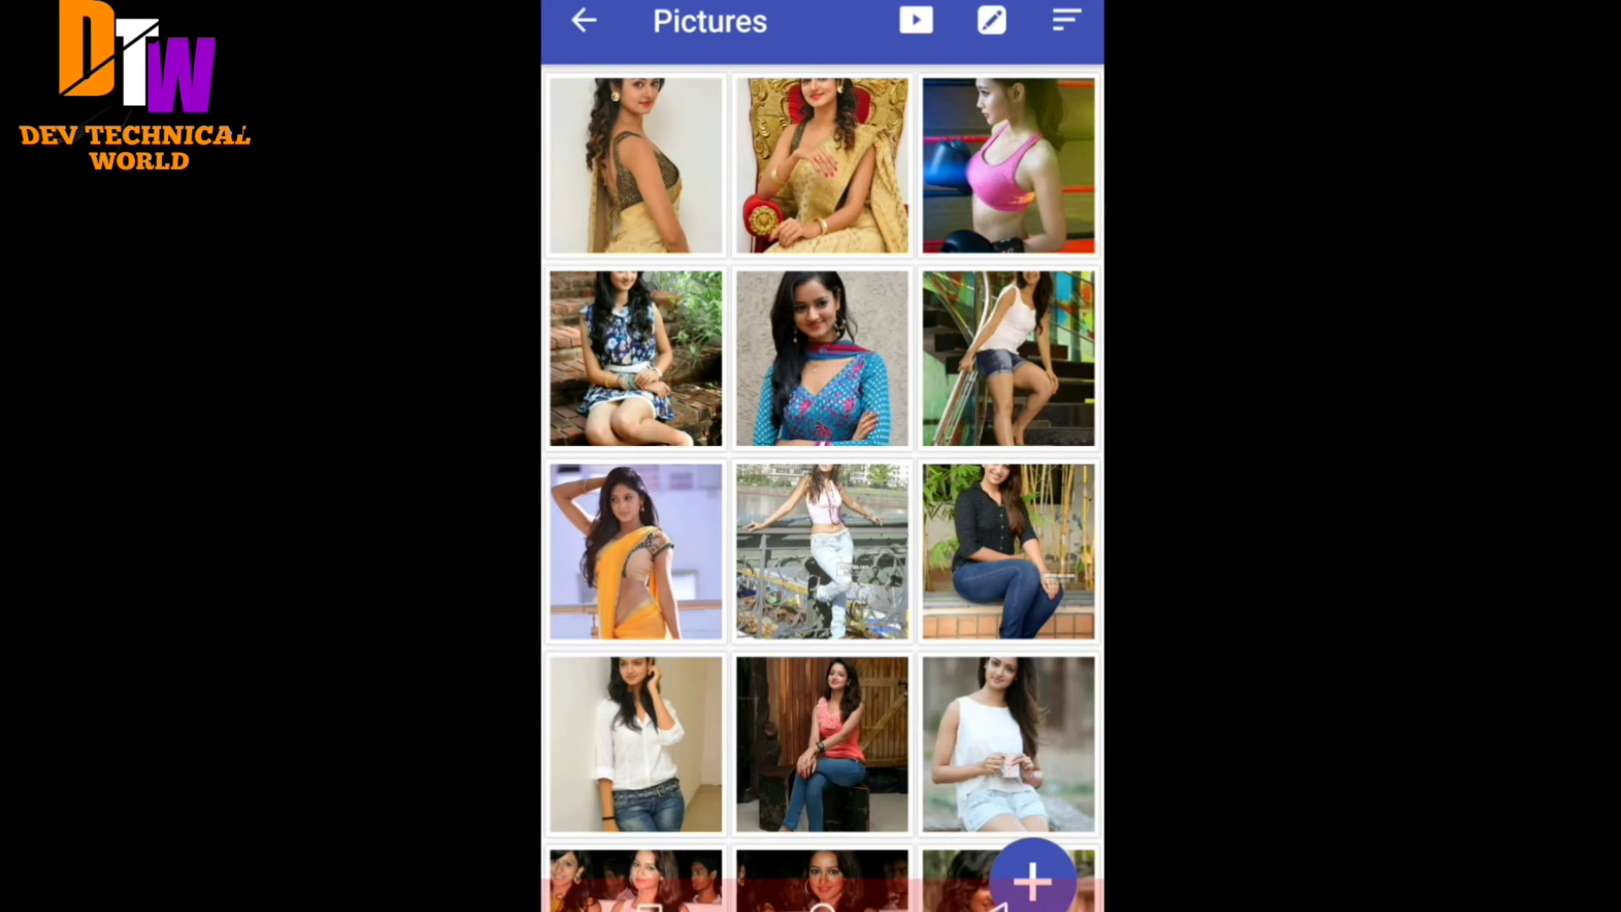
click(582, 20)
Exit to the Android home screen and relaunch the Calculator vault from page two.
click(578, 15)
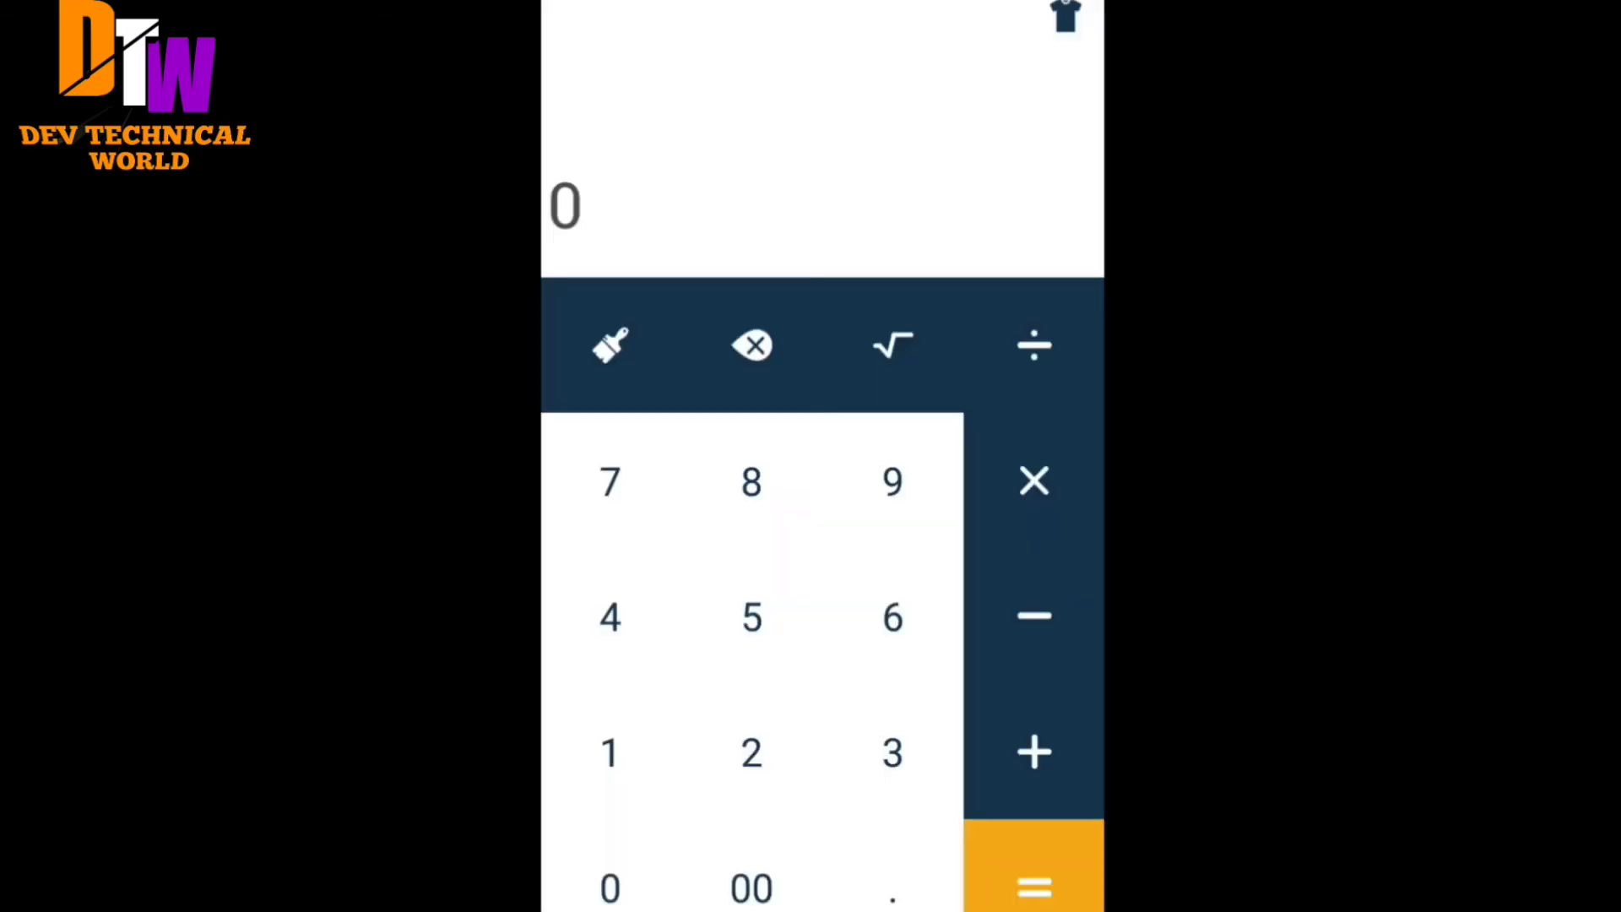
drag(840, 906, 840, 858)
click(834, 897)
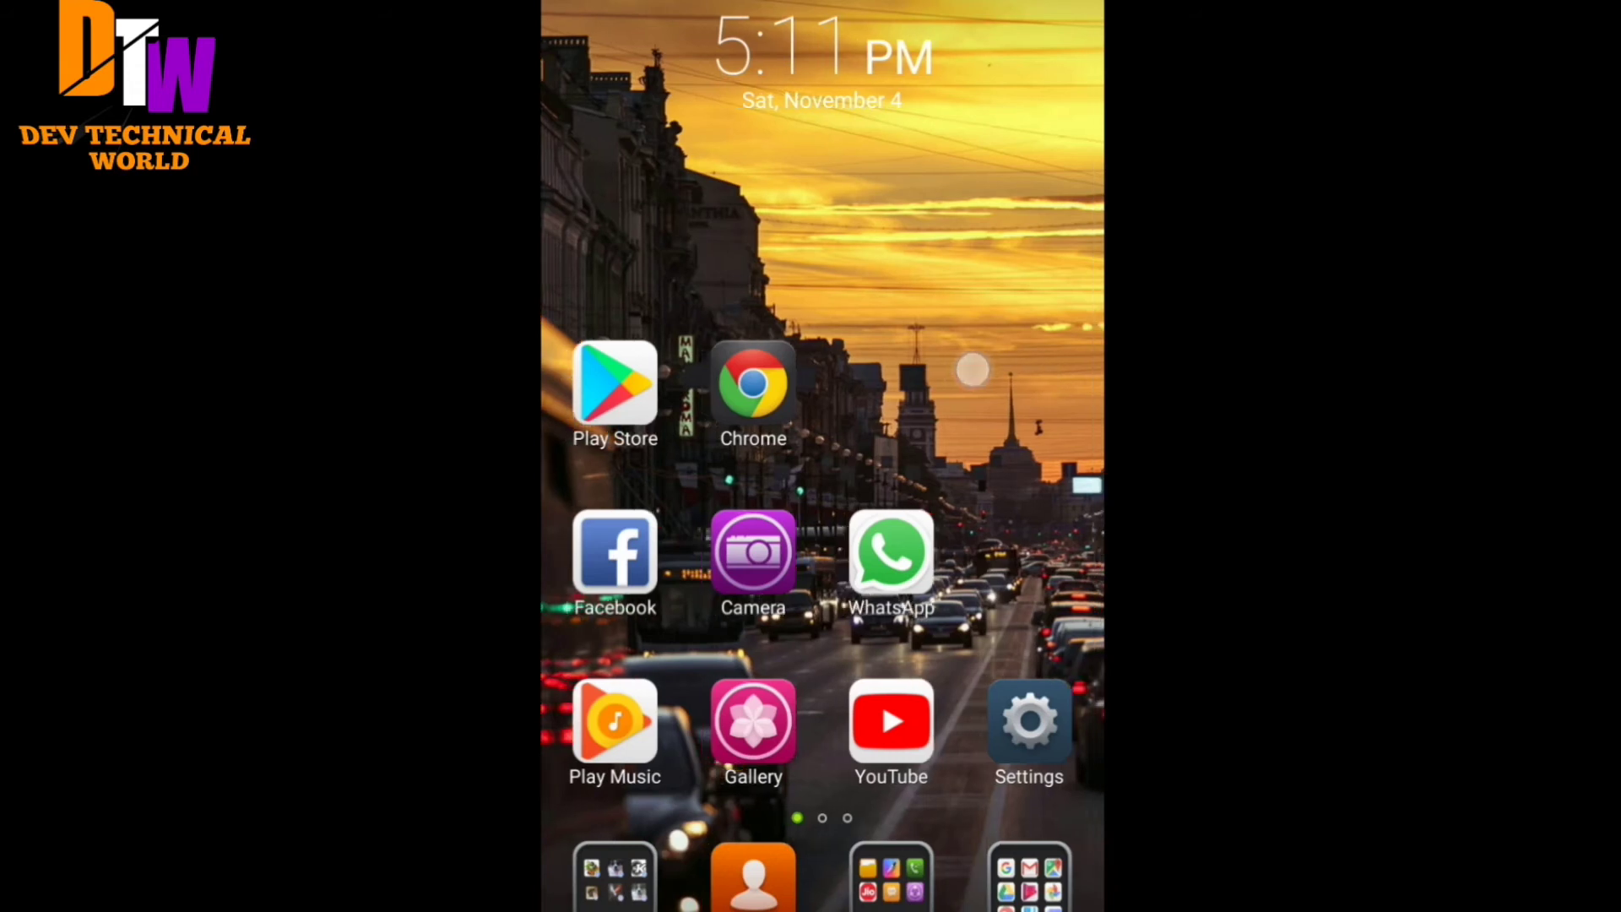
drag(971, 366, 658, 374)
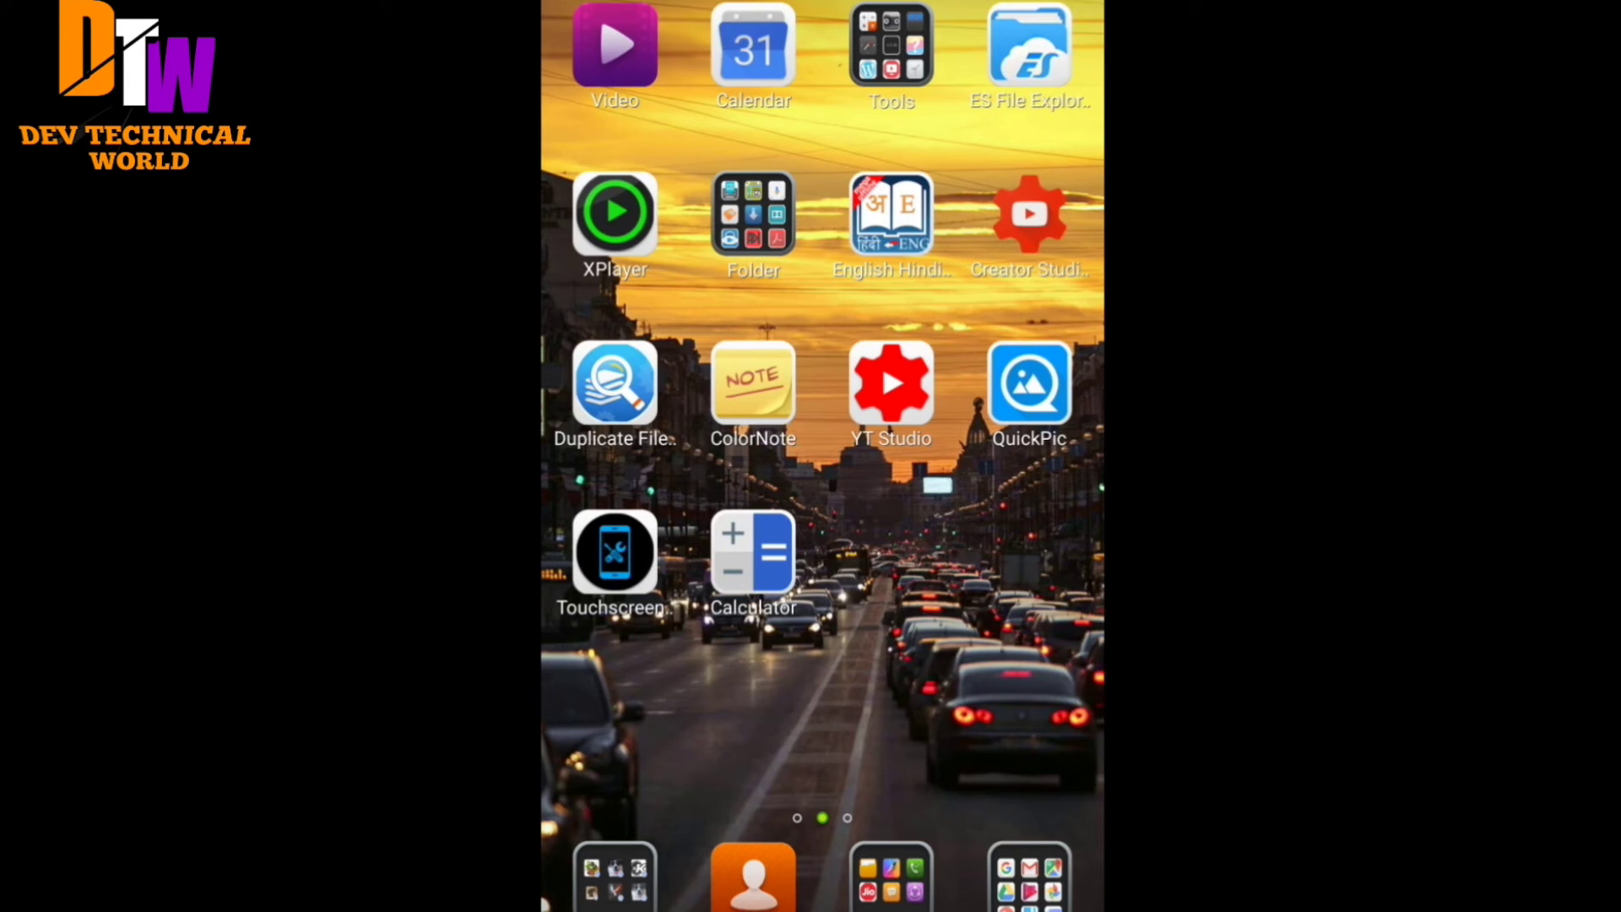
click(753, 558)
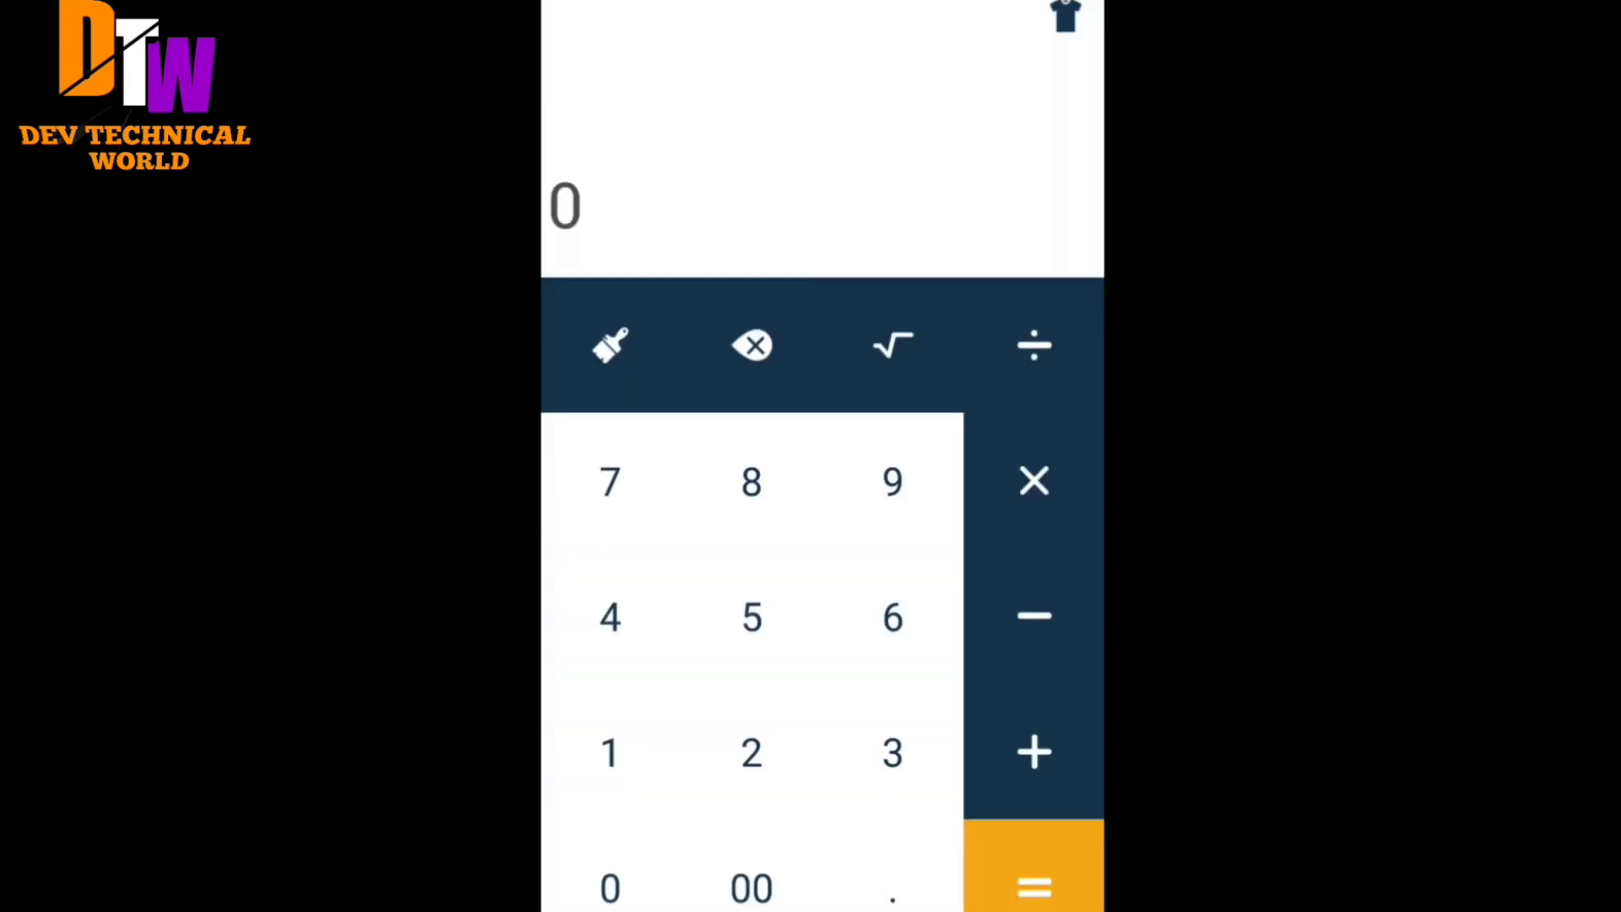
Compute 12 × 5 on the calculator, then clear the display.
click(610, 754)
click(752, 753)
click(1033, 482)
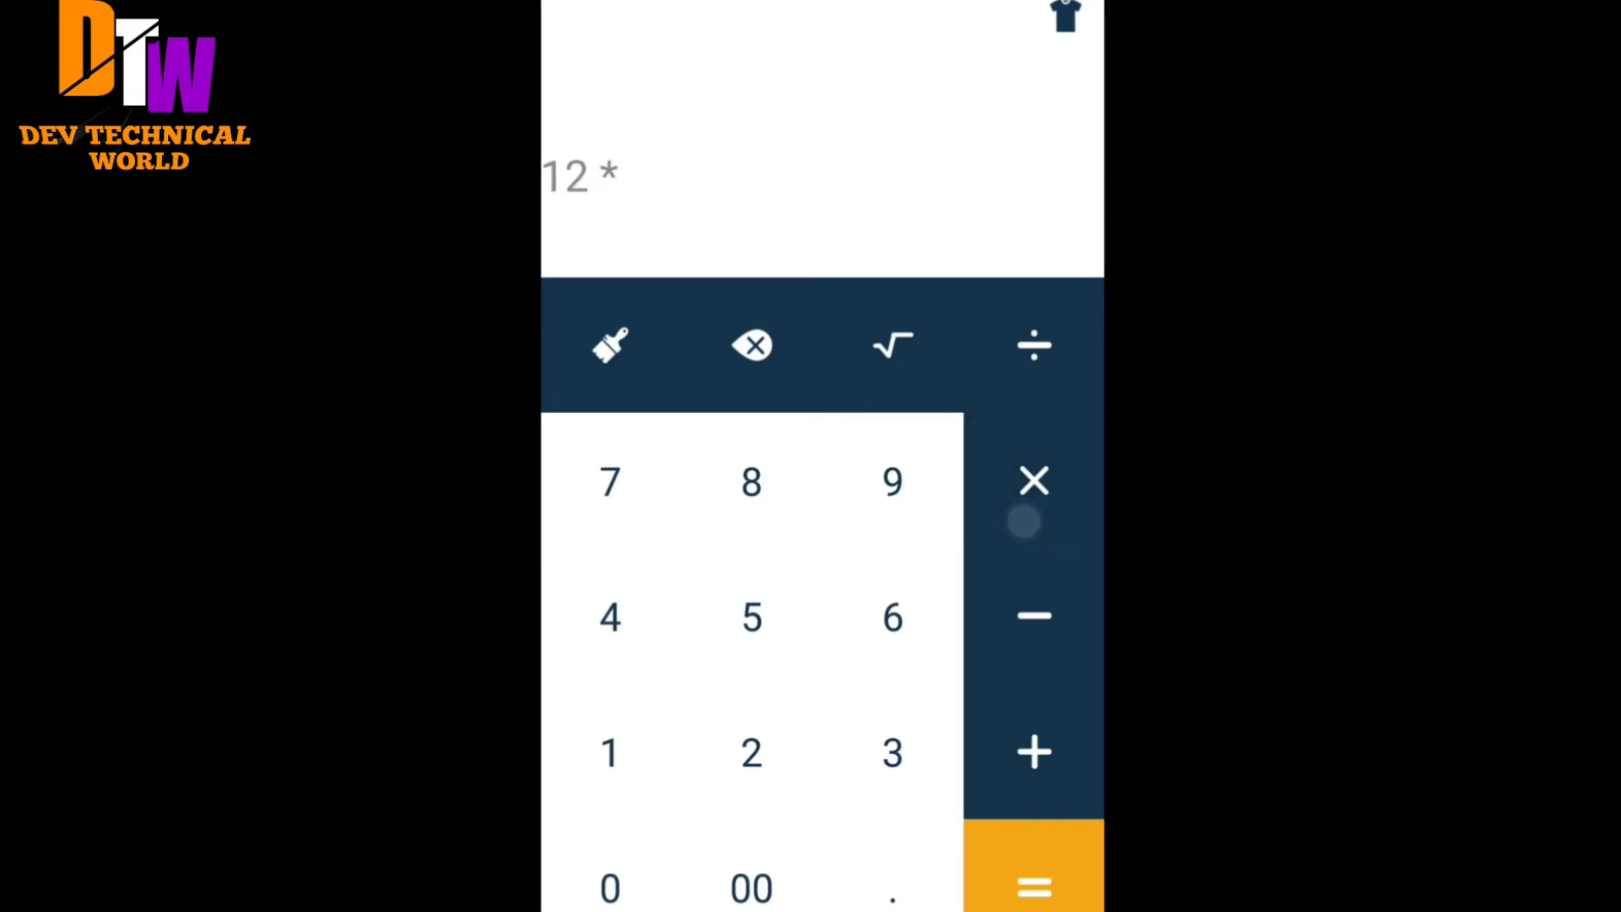
click(753, 617)
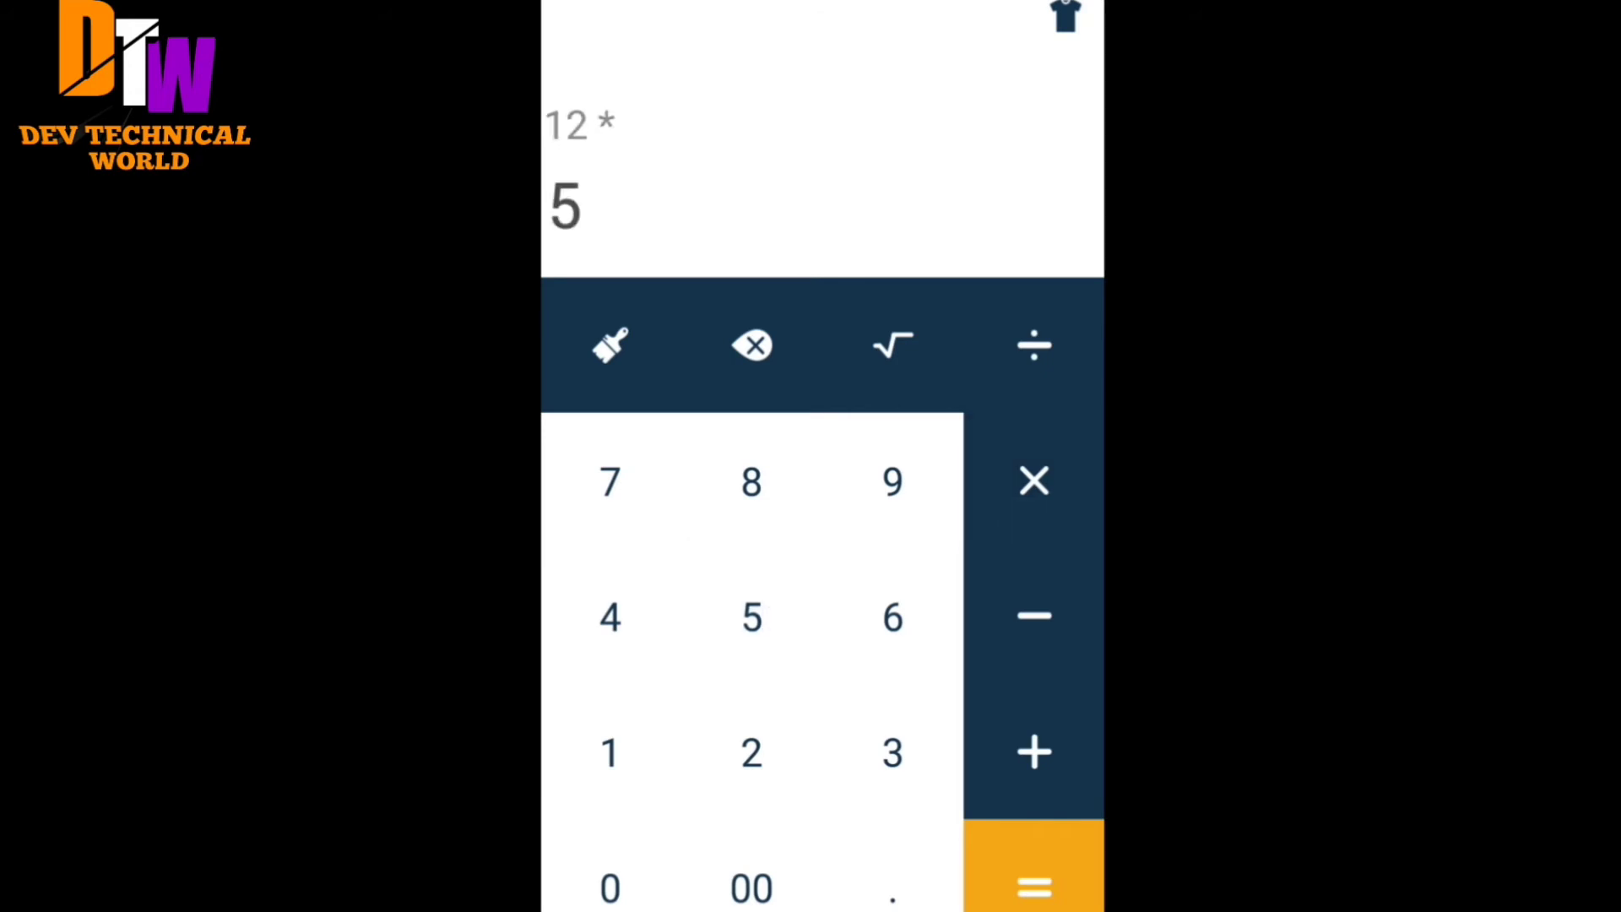
click(1034, 884)
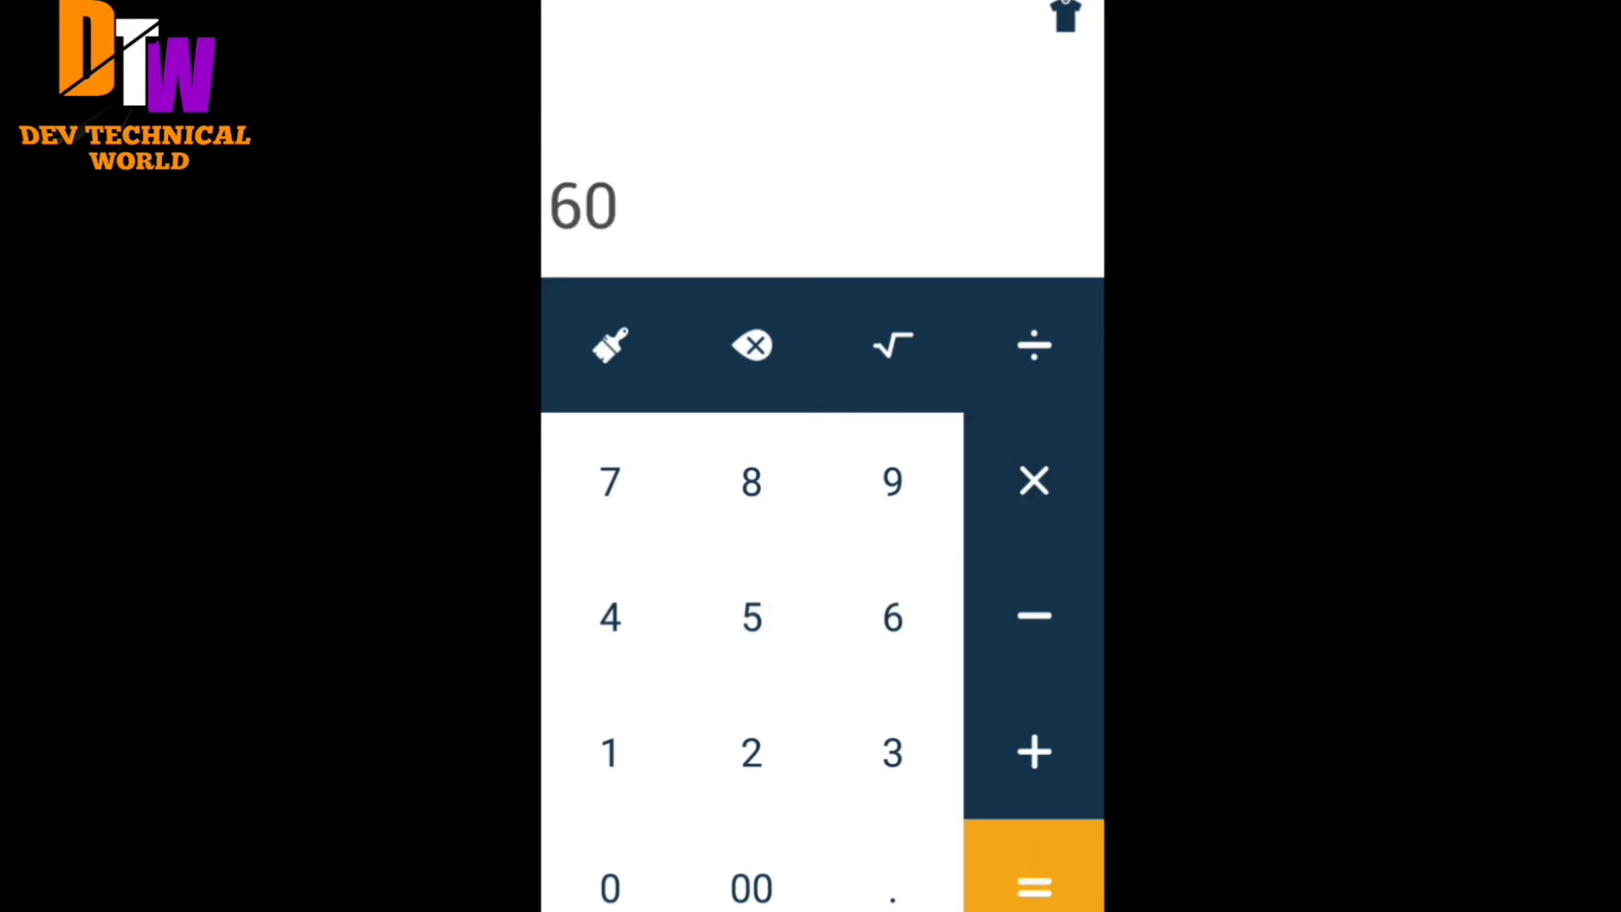
click(753, 346)
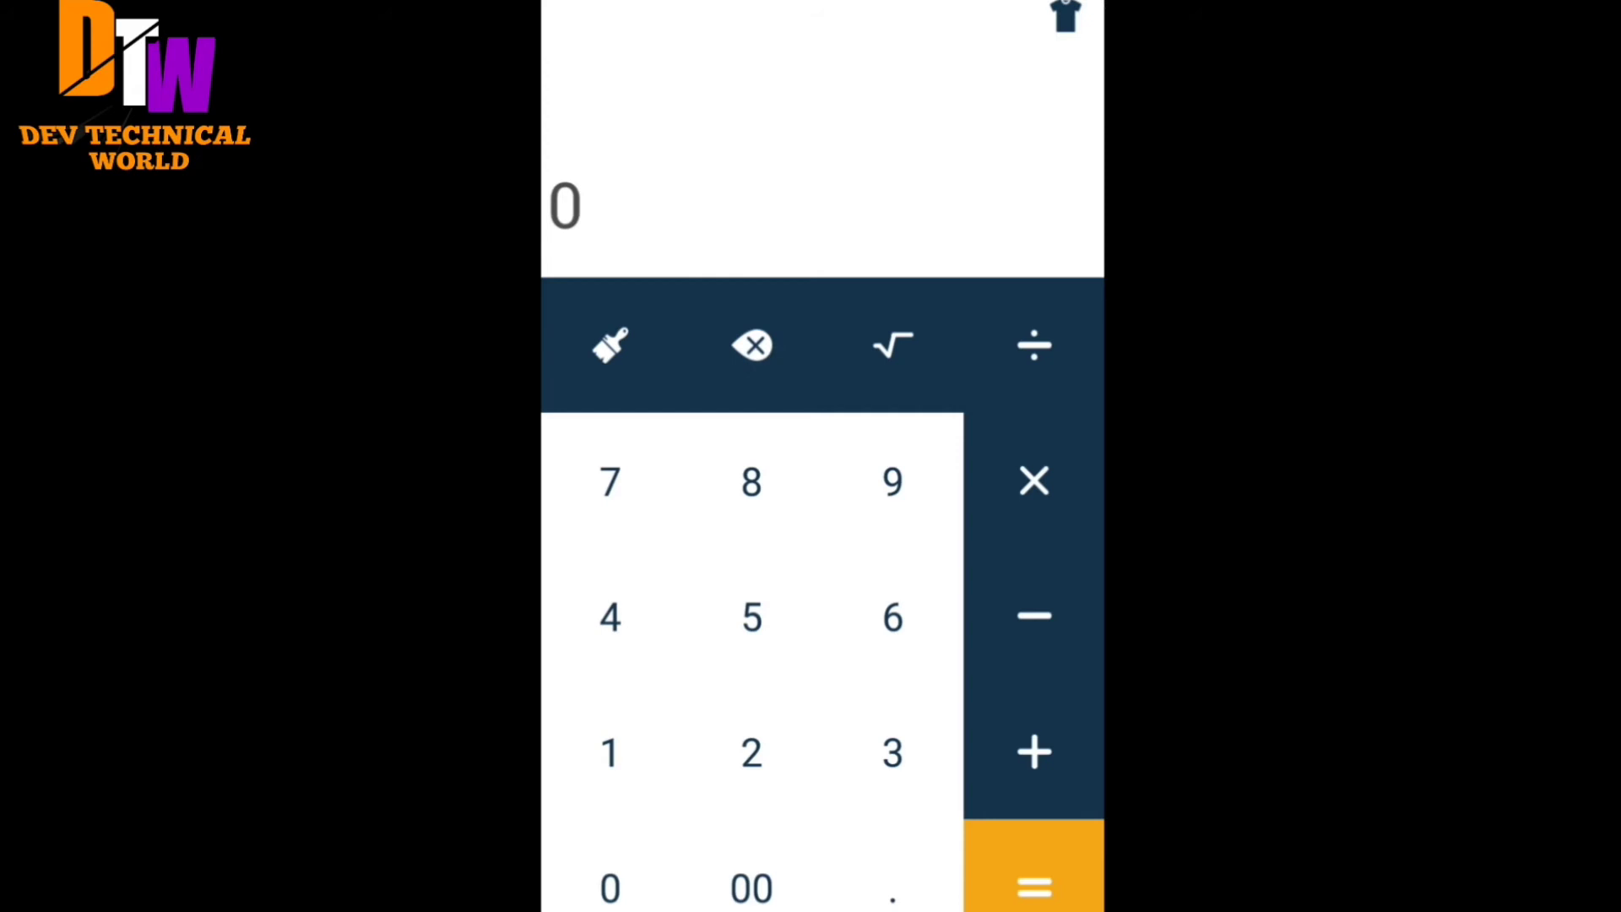
Compute 15 × 5 = 75, then clear the display.
click(637, 745)
click(752, 621)
click(1020, 516)
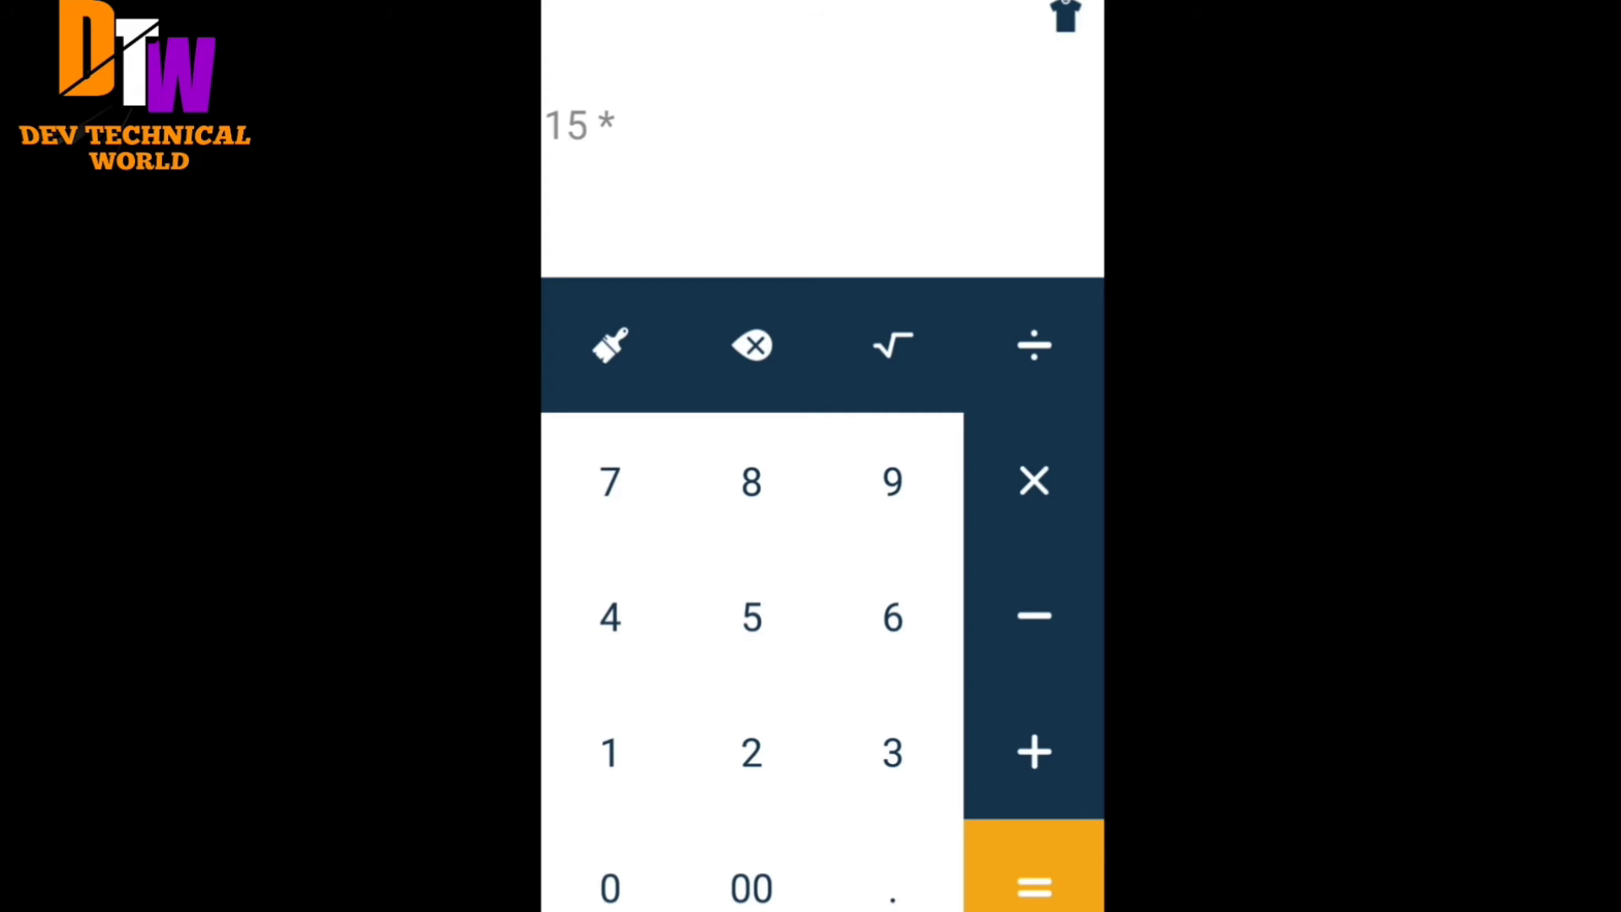
click(761, 616)
click(1035, 875)
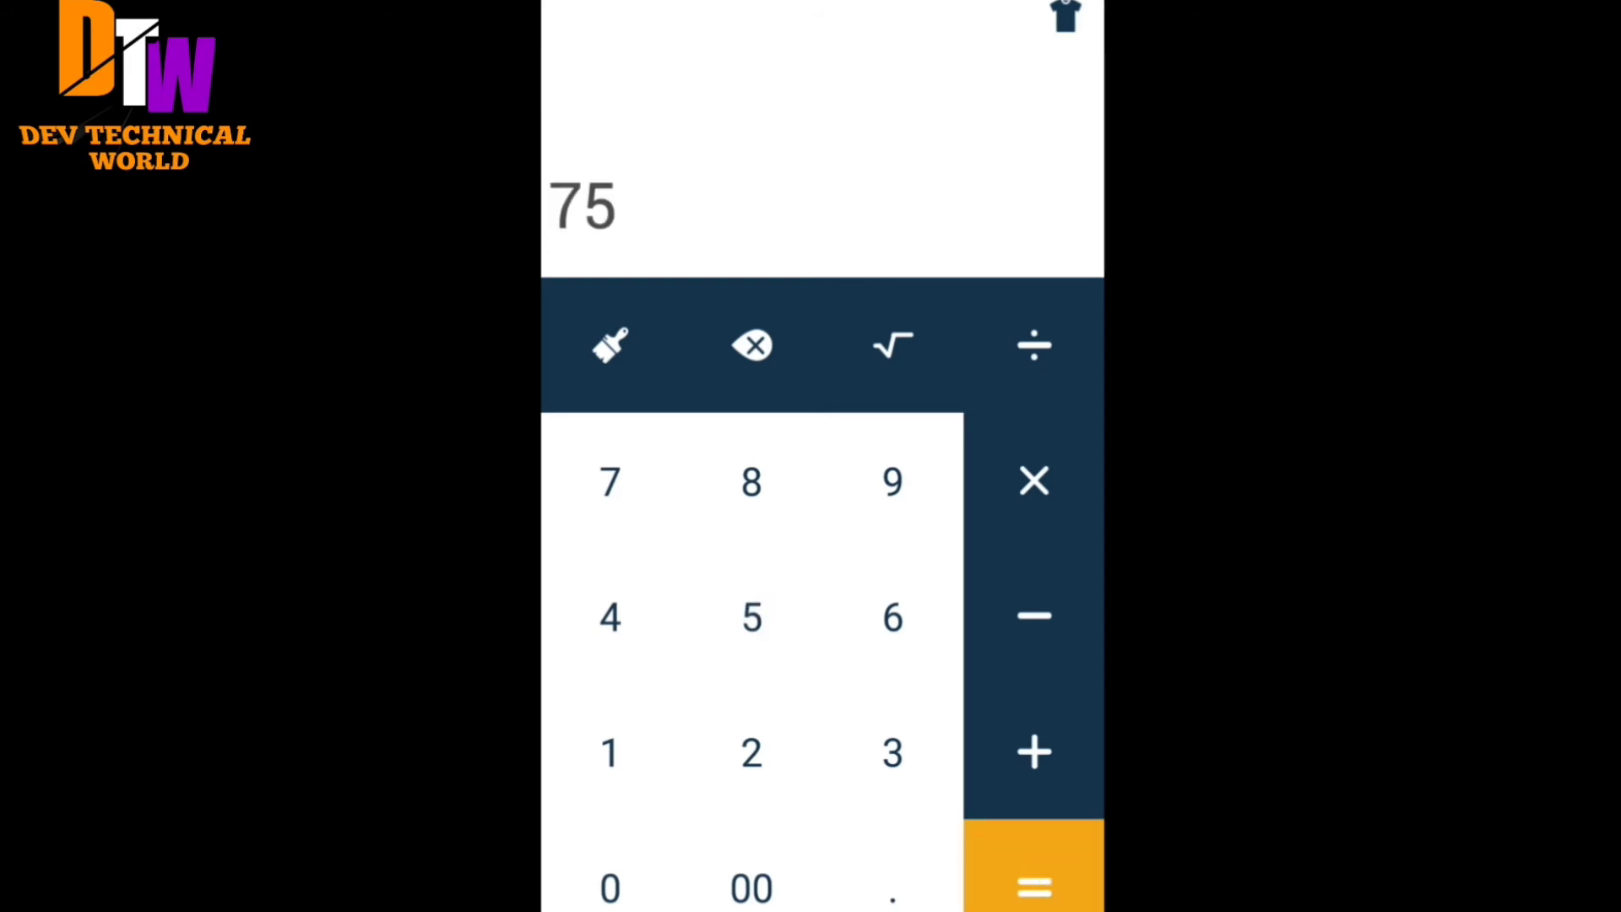
click(753, 346)
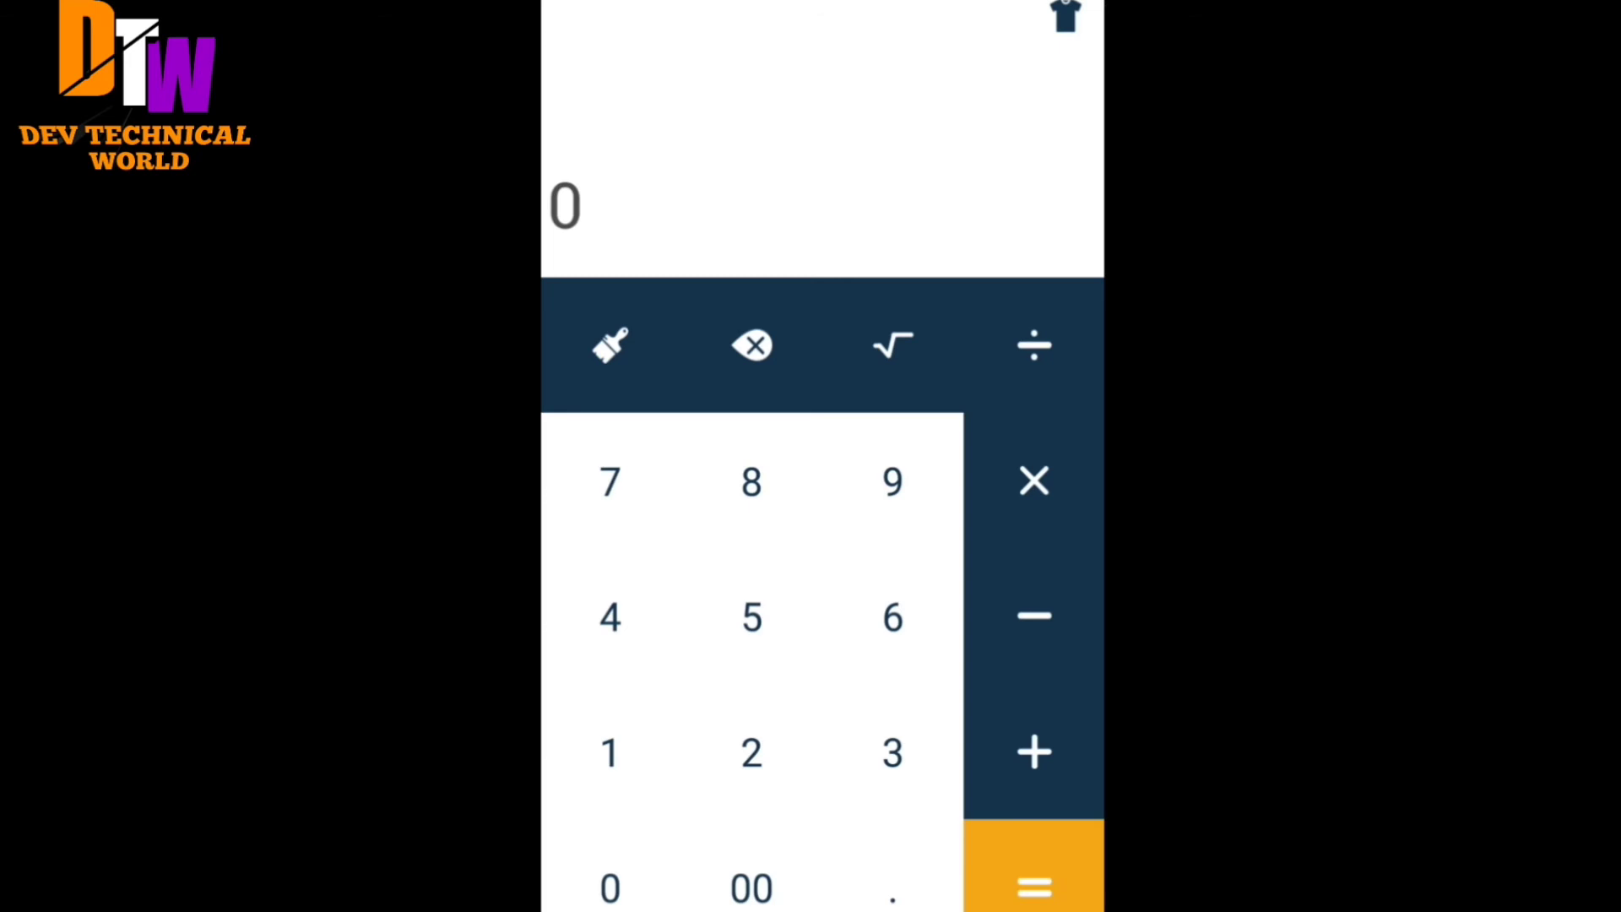
Compute 55 + 55 = 110.
click(753, 617)
click(752, 611)
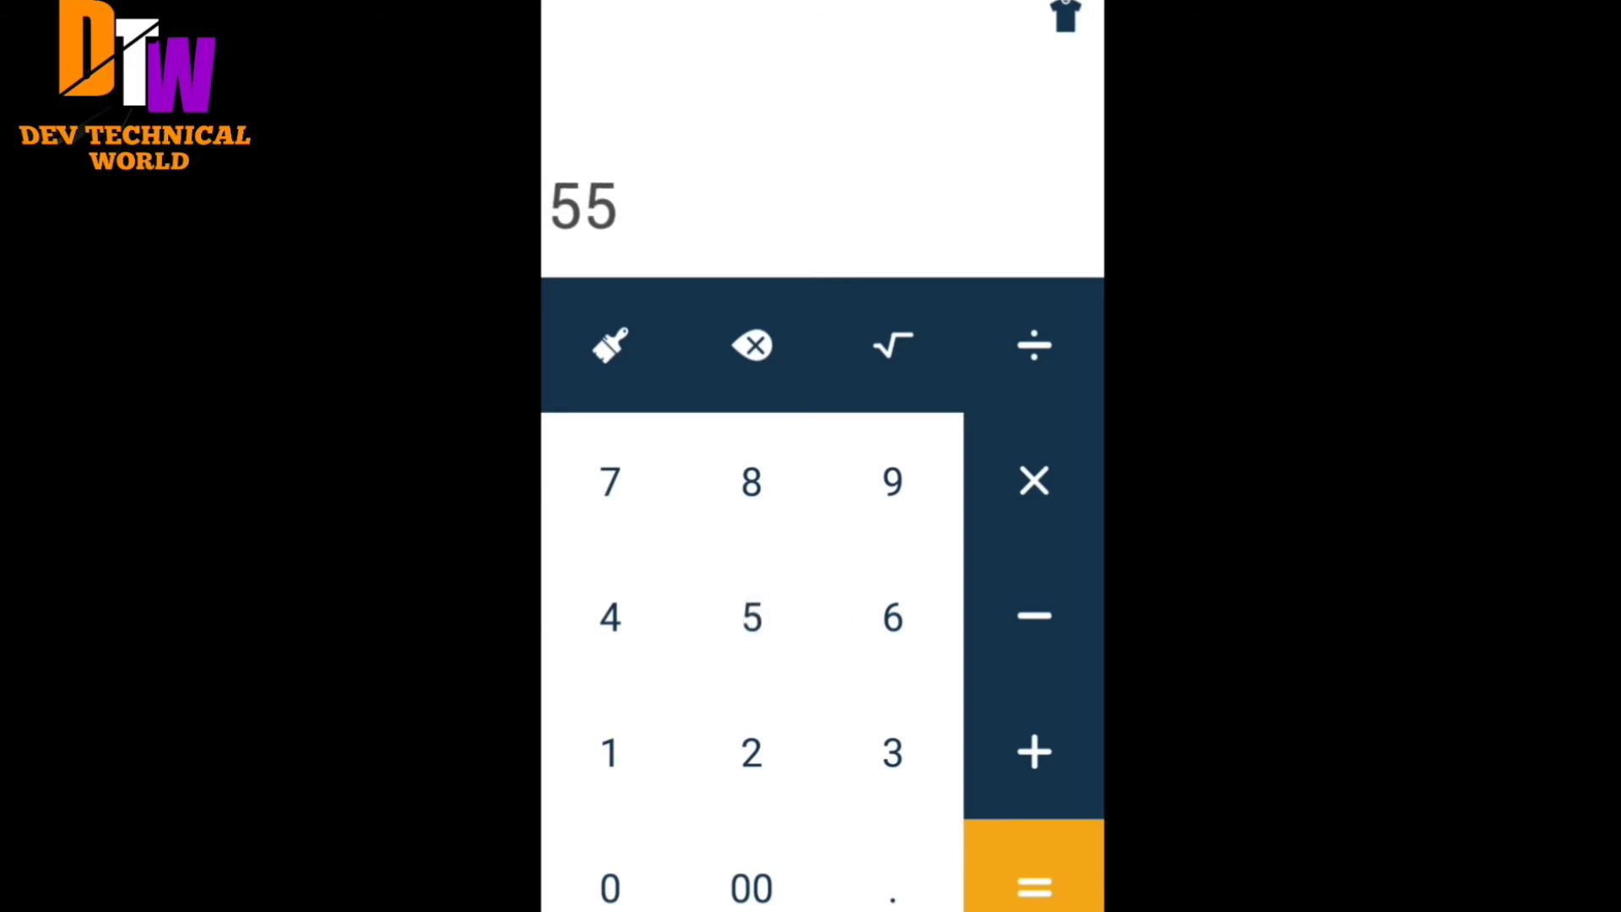
click(1034, 753)
click(752, 617)
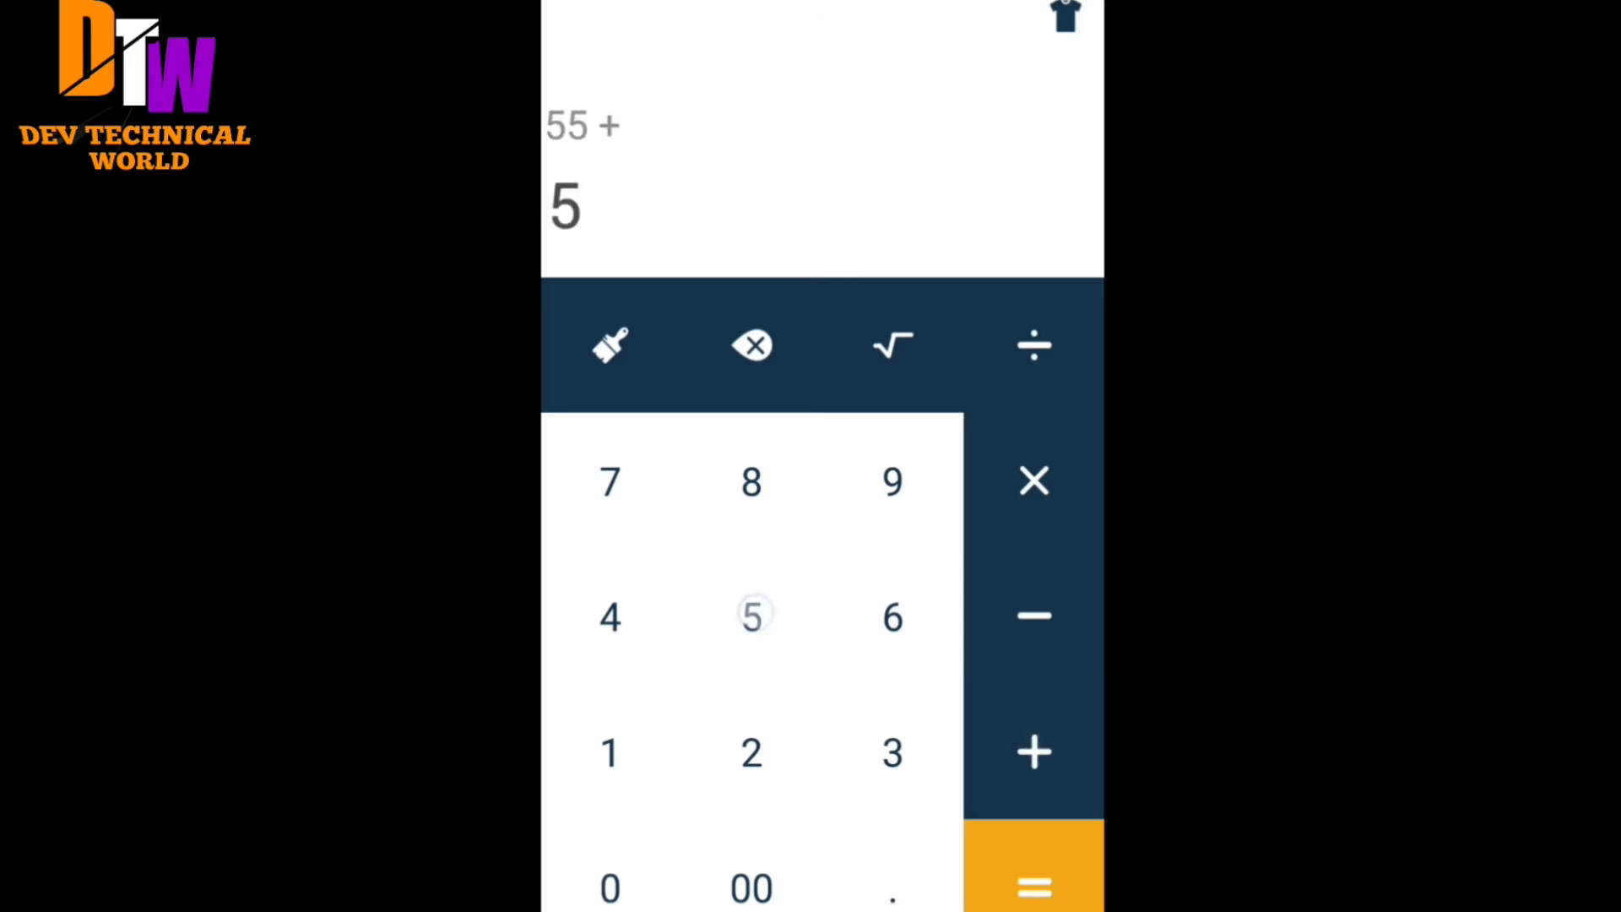
click(752, 617)
click(1037, 880)
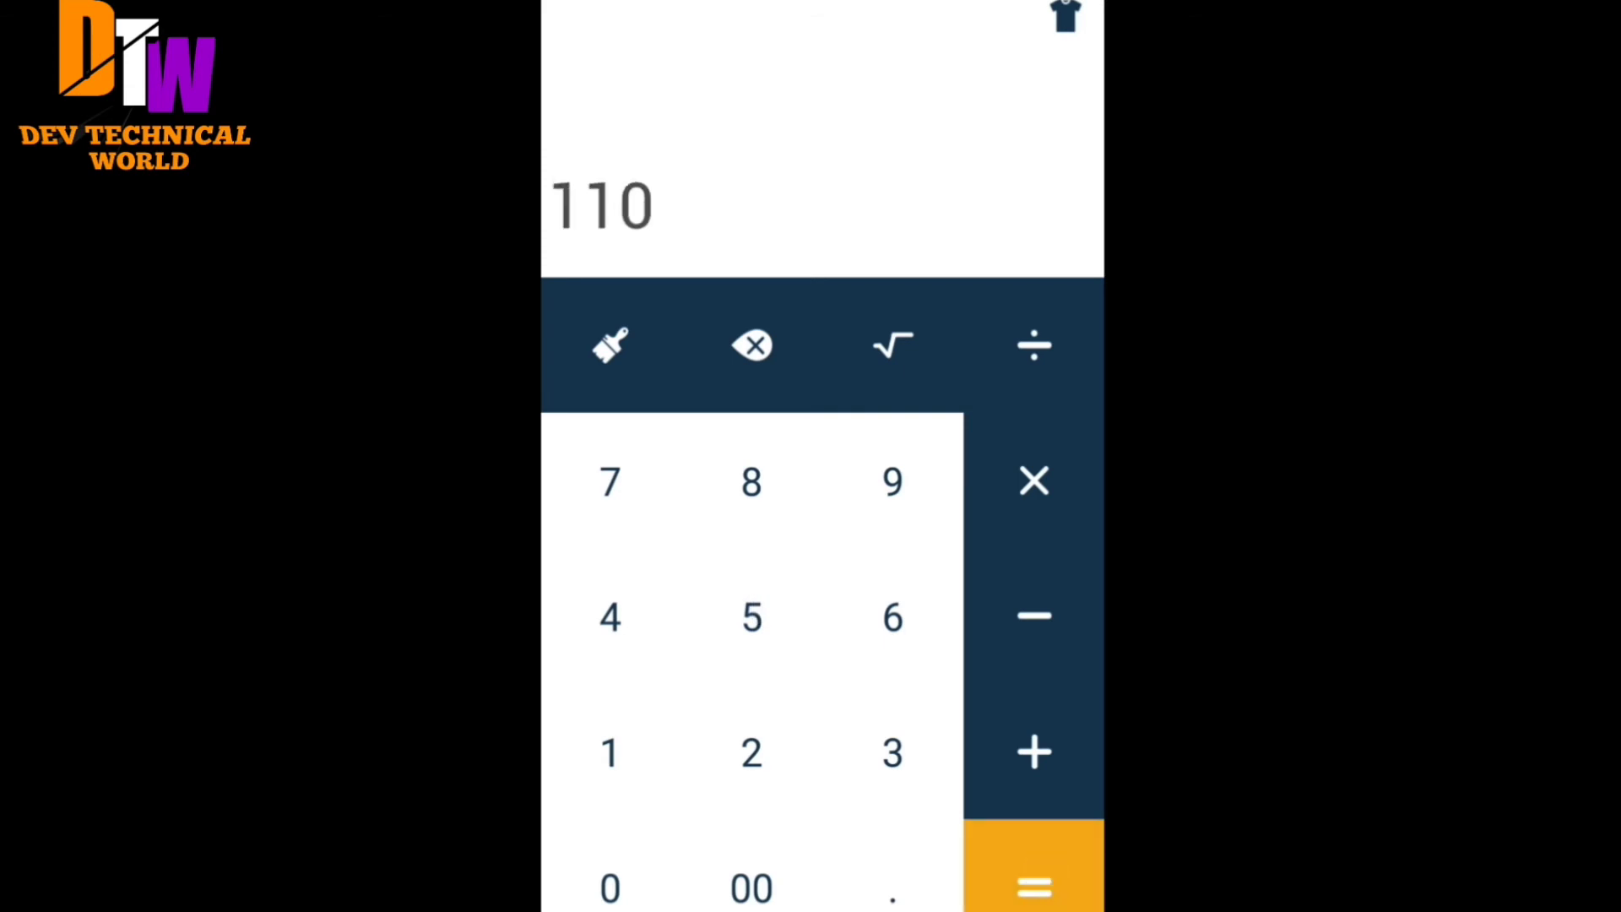
Try the red, purple and orange calculator themes in turn.
click(1065, 17)
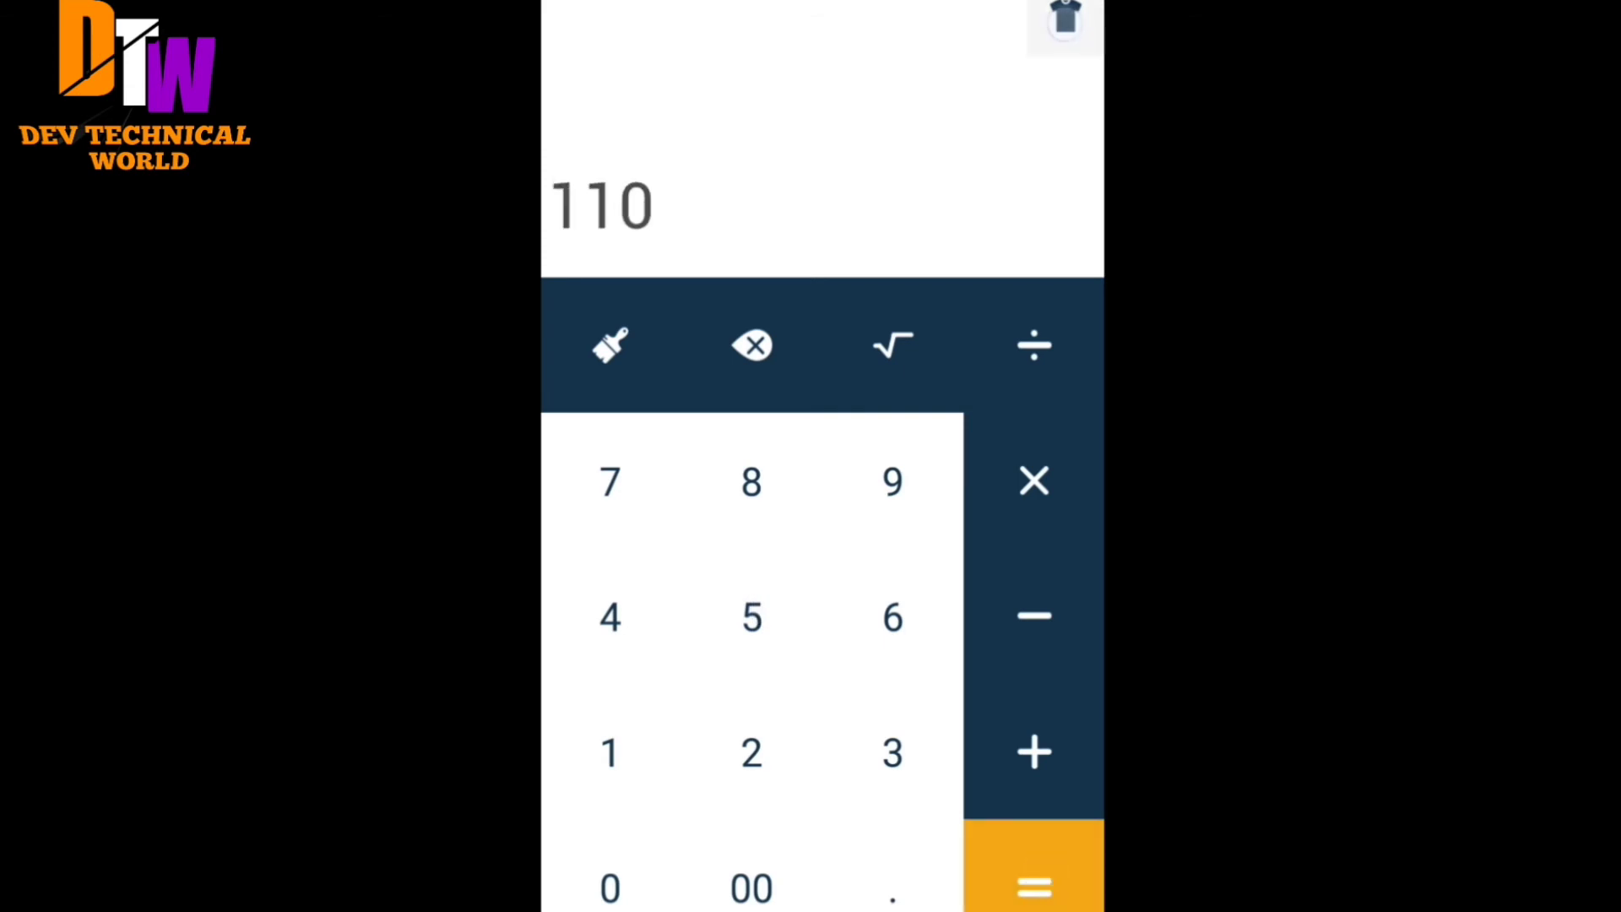
click(762, 329)
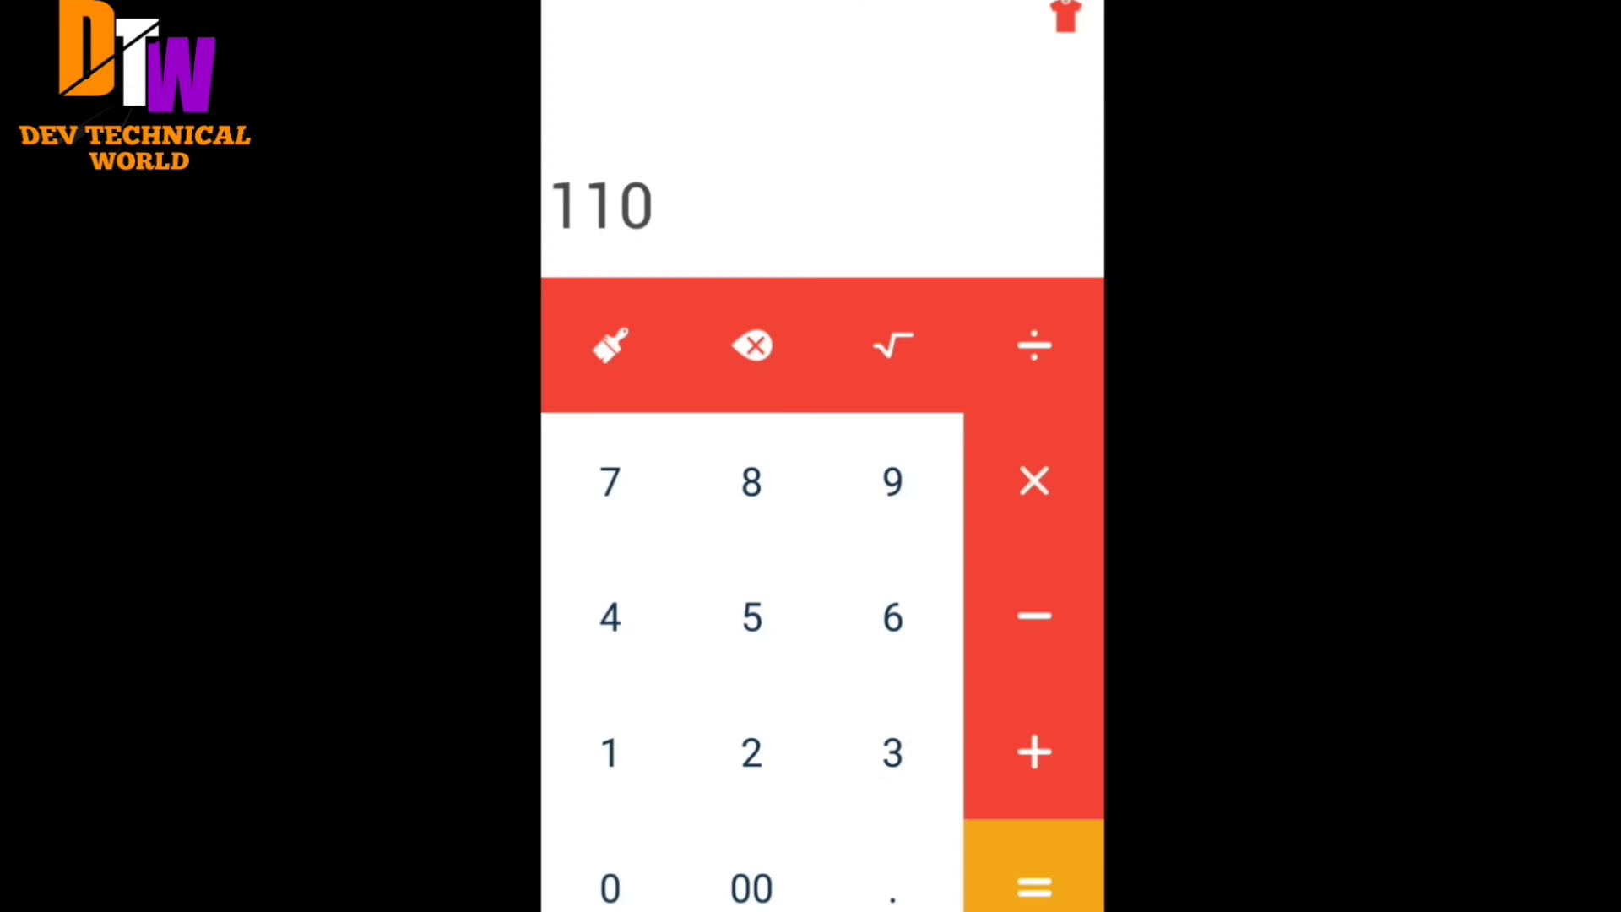
click(1065, 17)
click(880, 331)
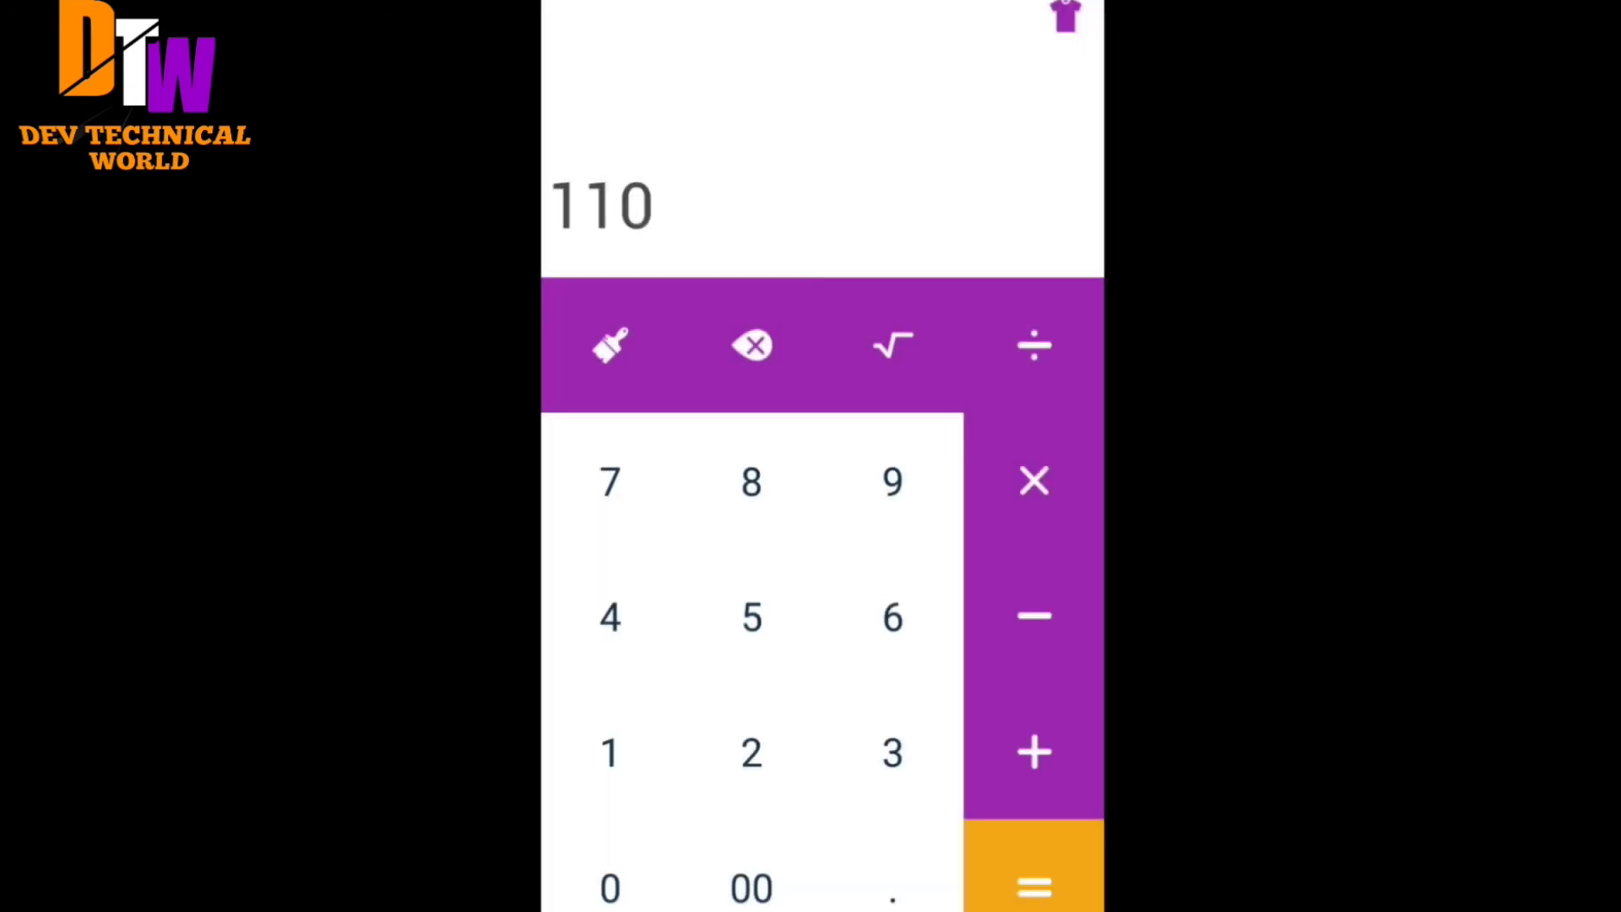
click(1066, 17)
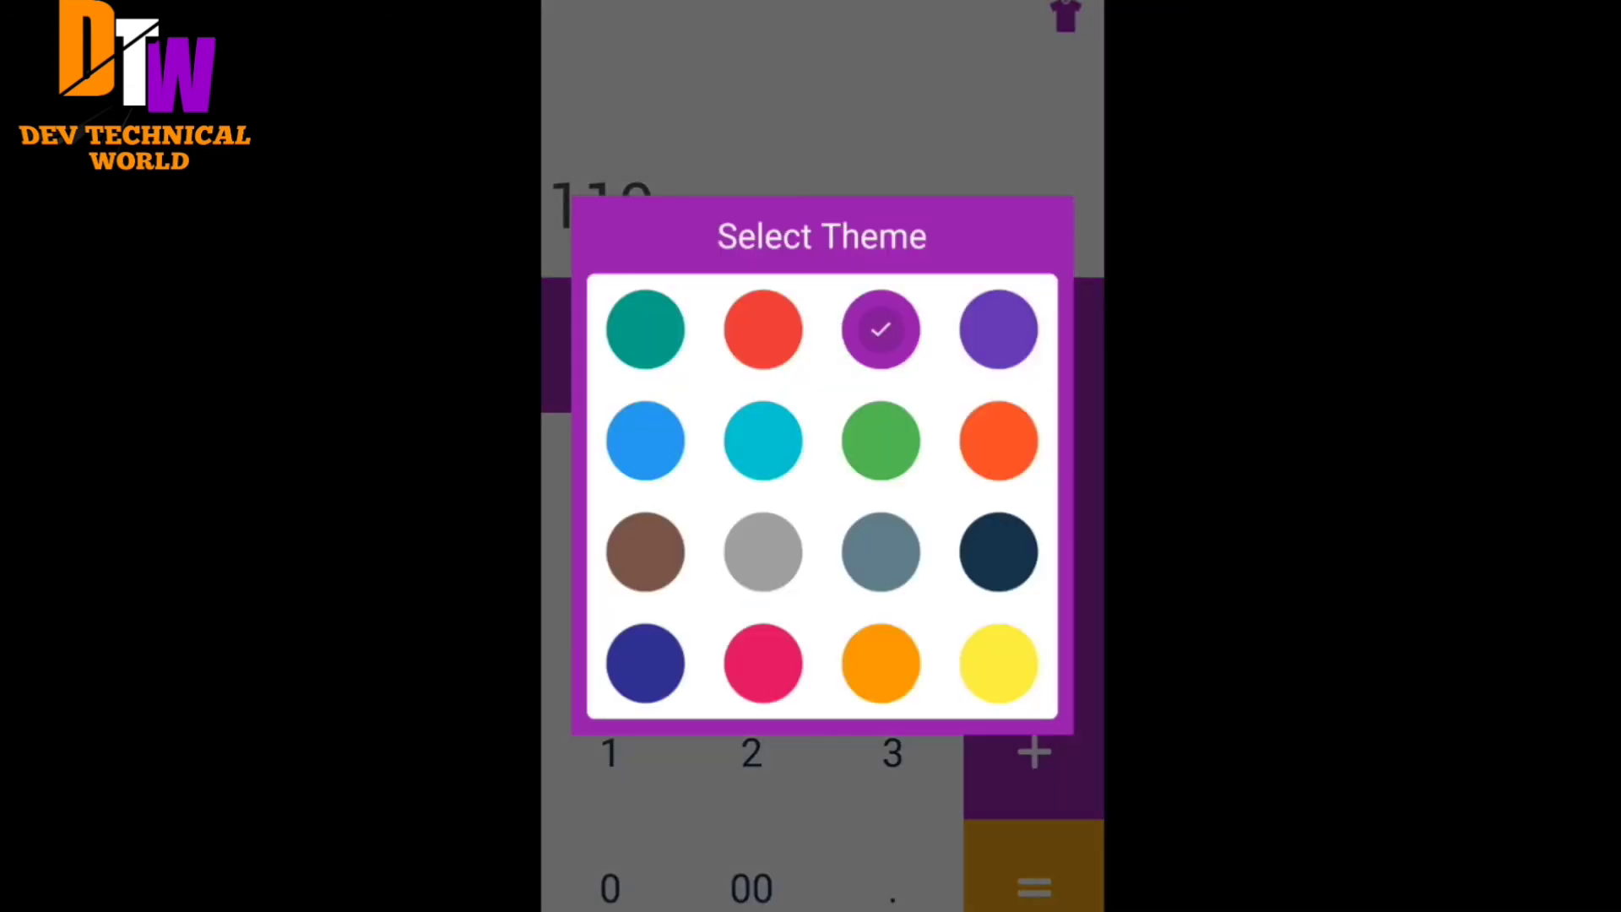
click(998, 440)
Try the amber theme, switch back to purple, and go to the home screen.
click(1065, 17)
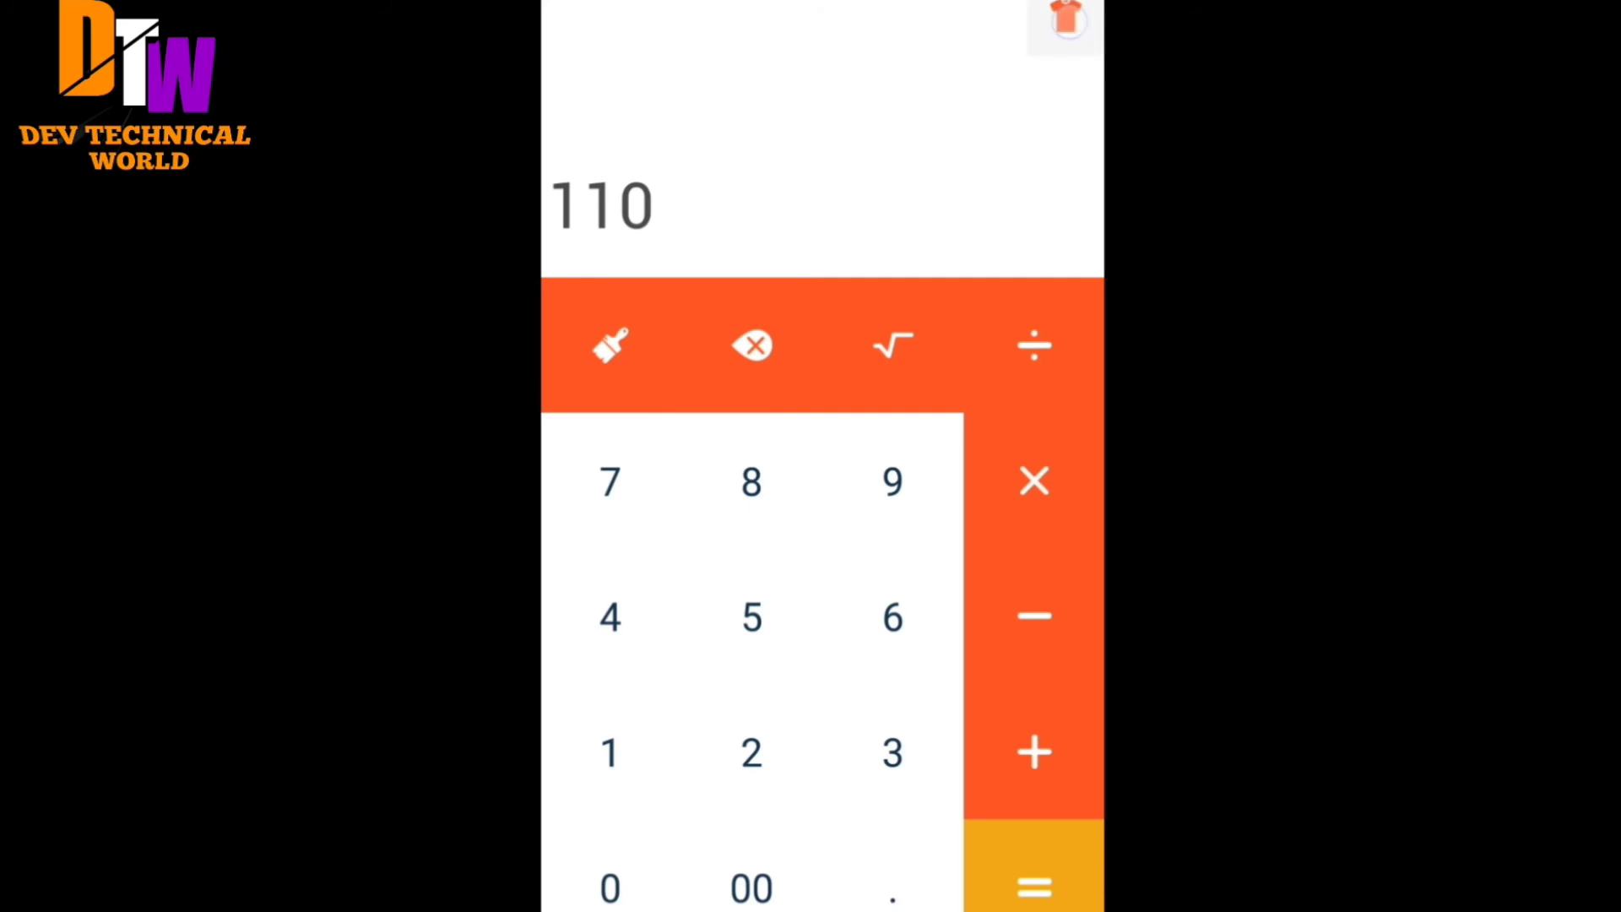
click(881, 663)
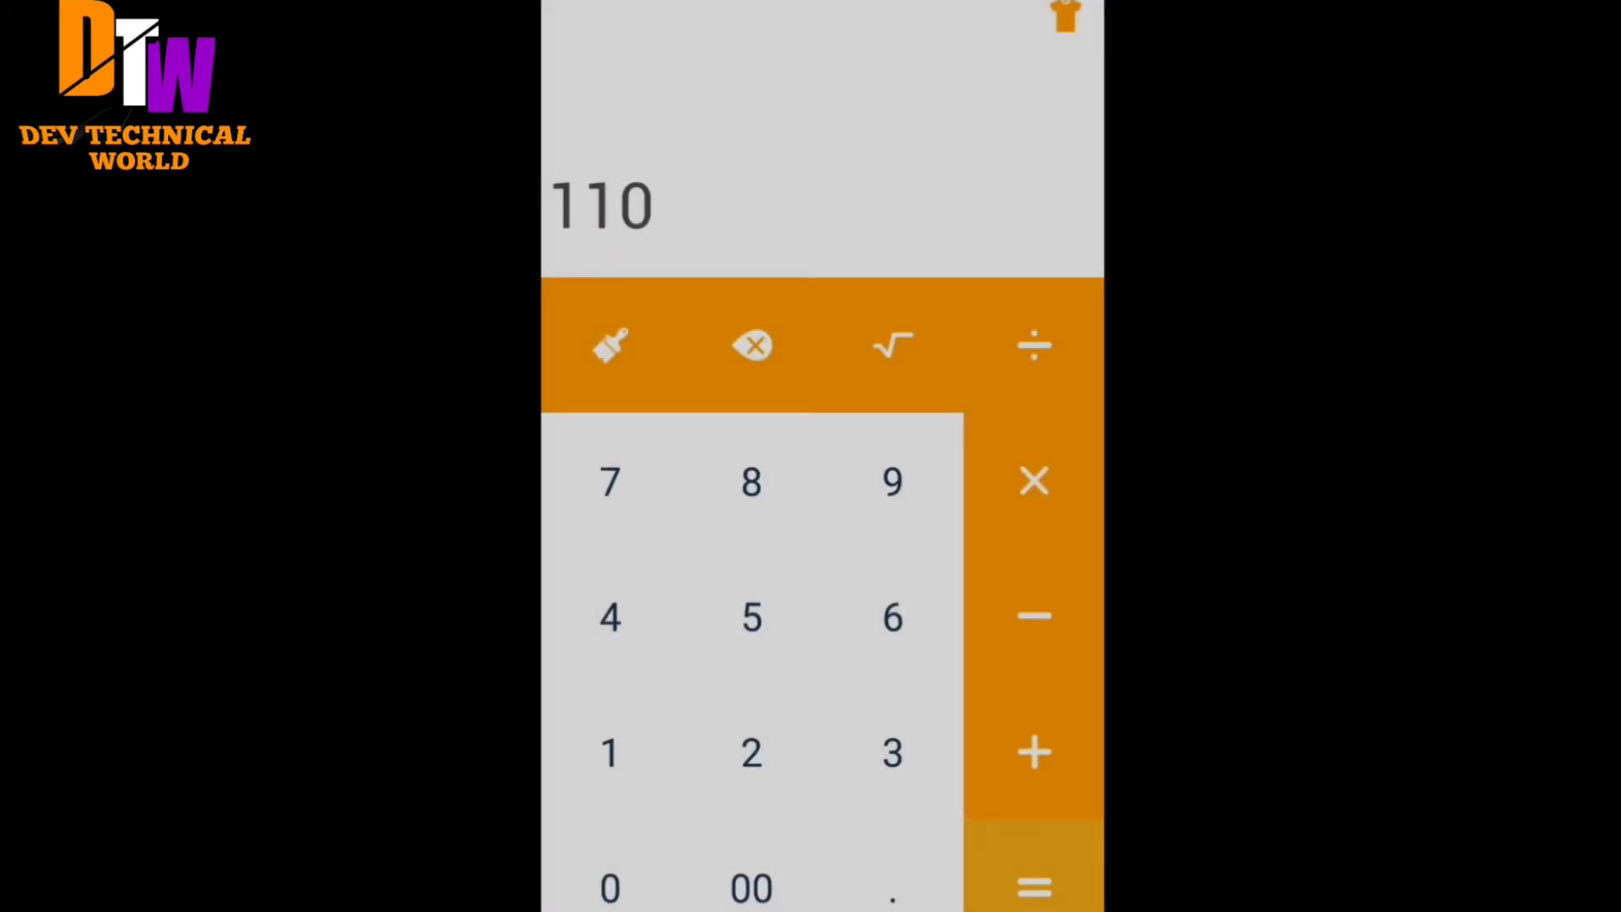
click(1066, 16)
click(880, 330)
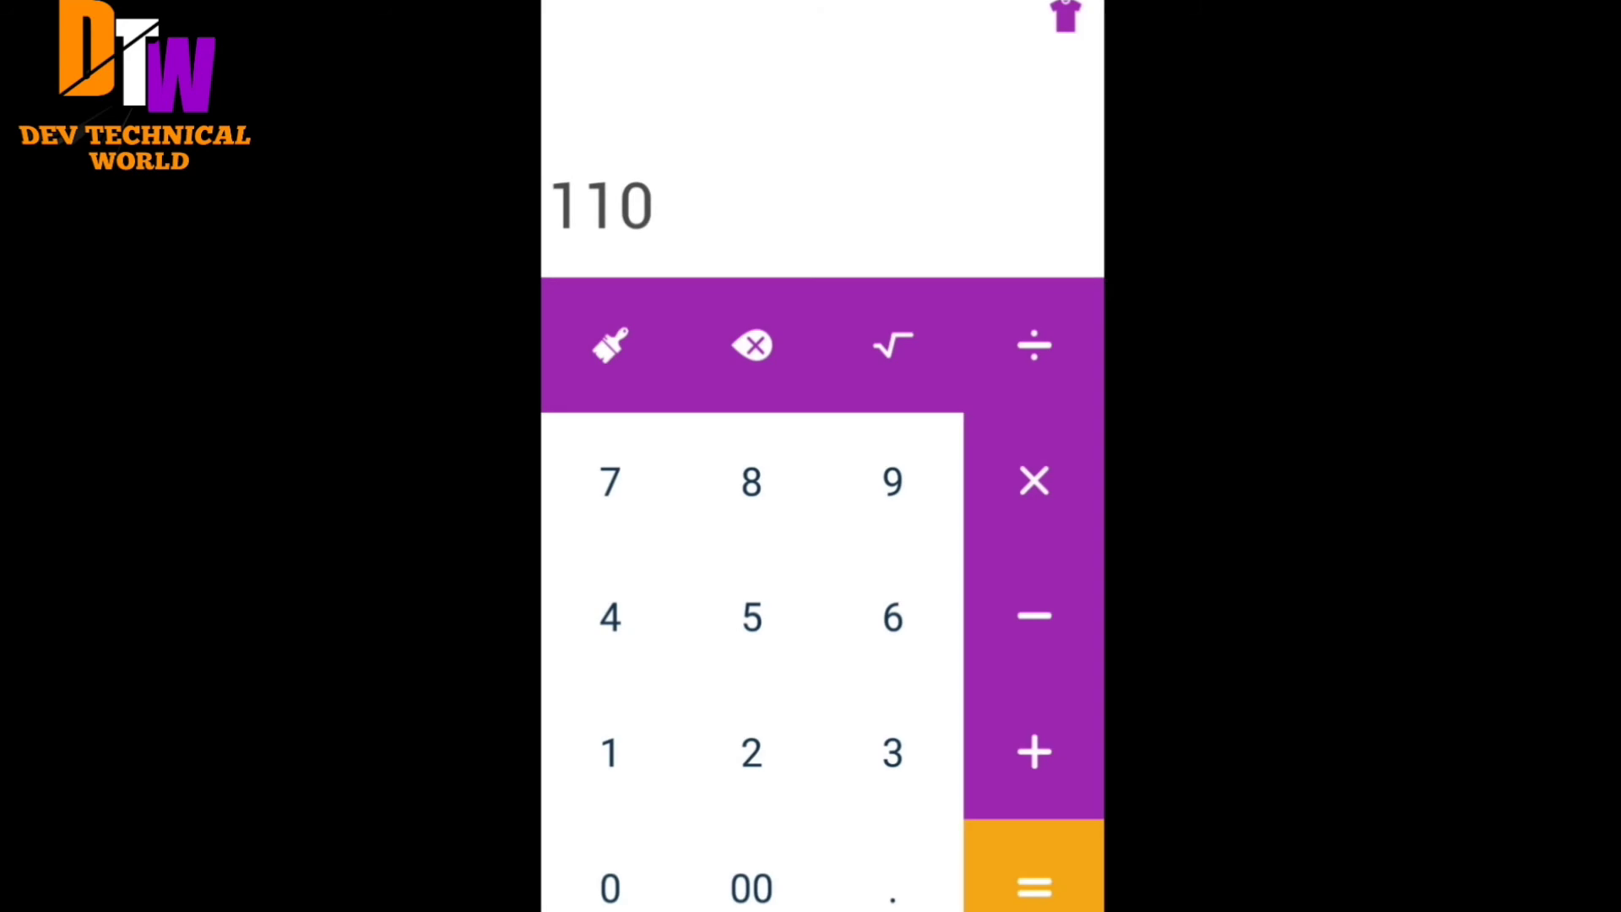
drag(832, 909, 844, 840)
click(822, 905)
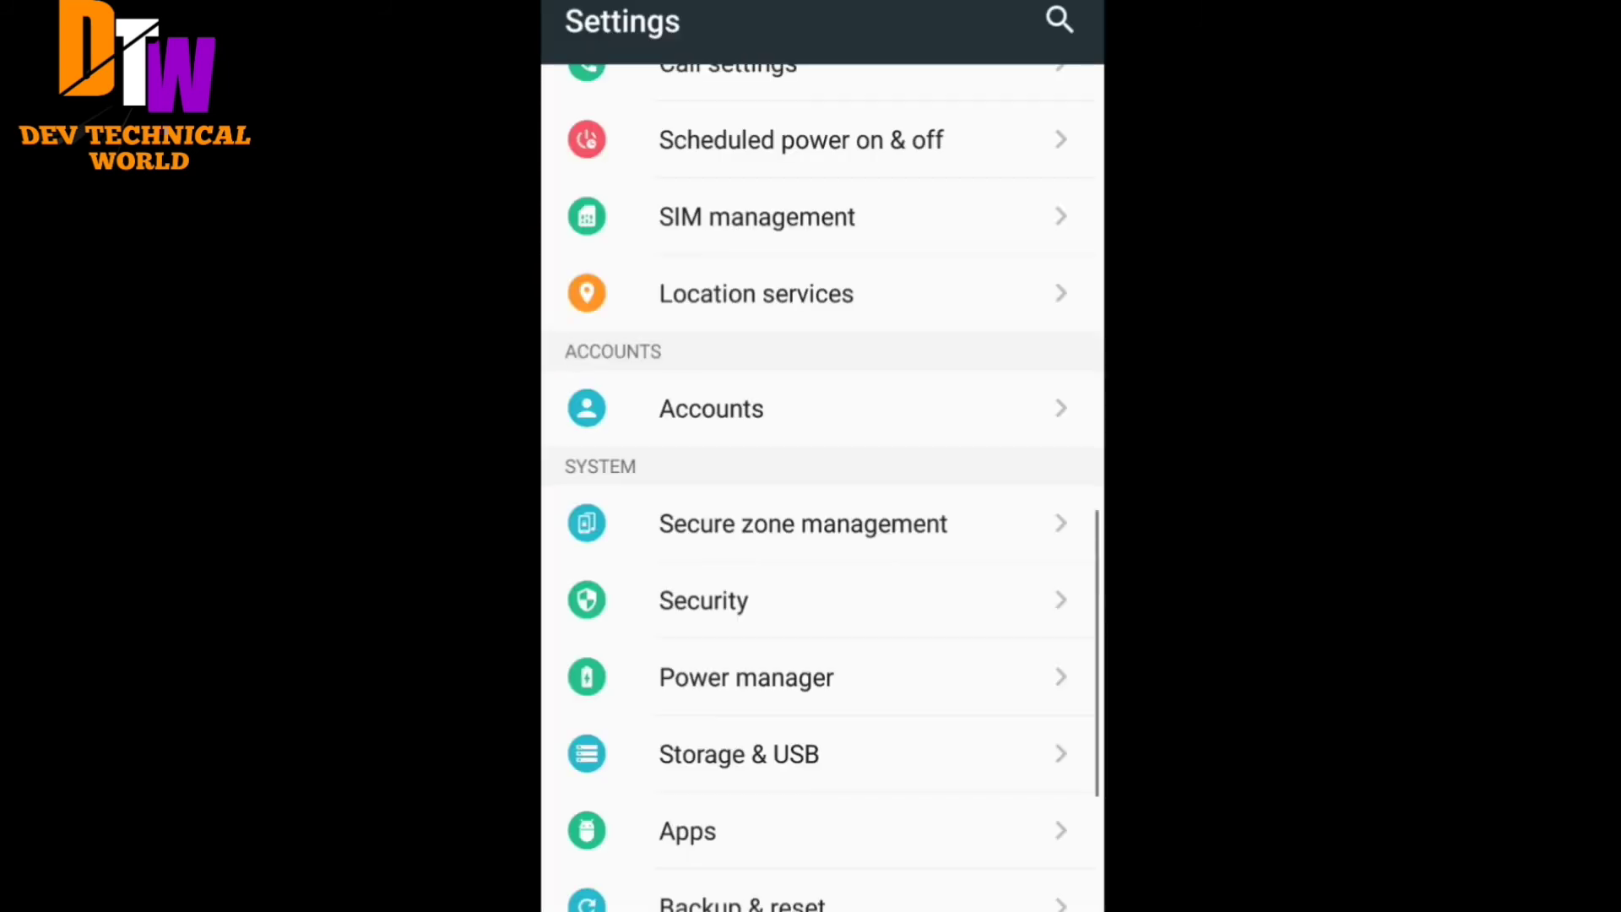
Open the installed apps list and the Calculator's app info page (version 29.0).
click(687, 831)
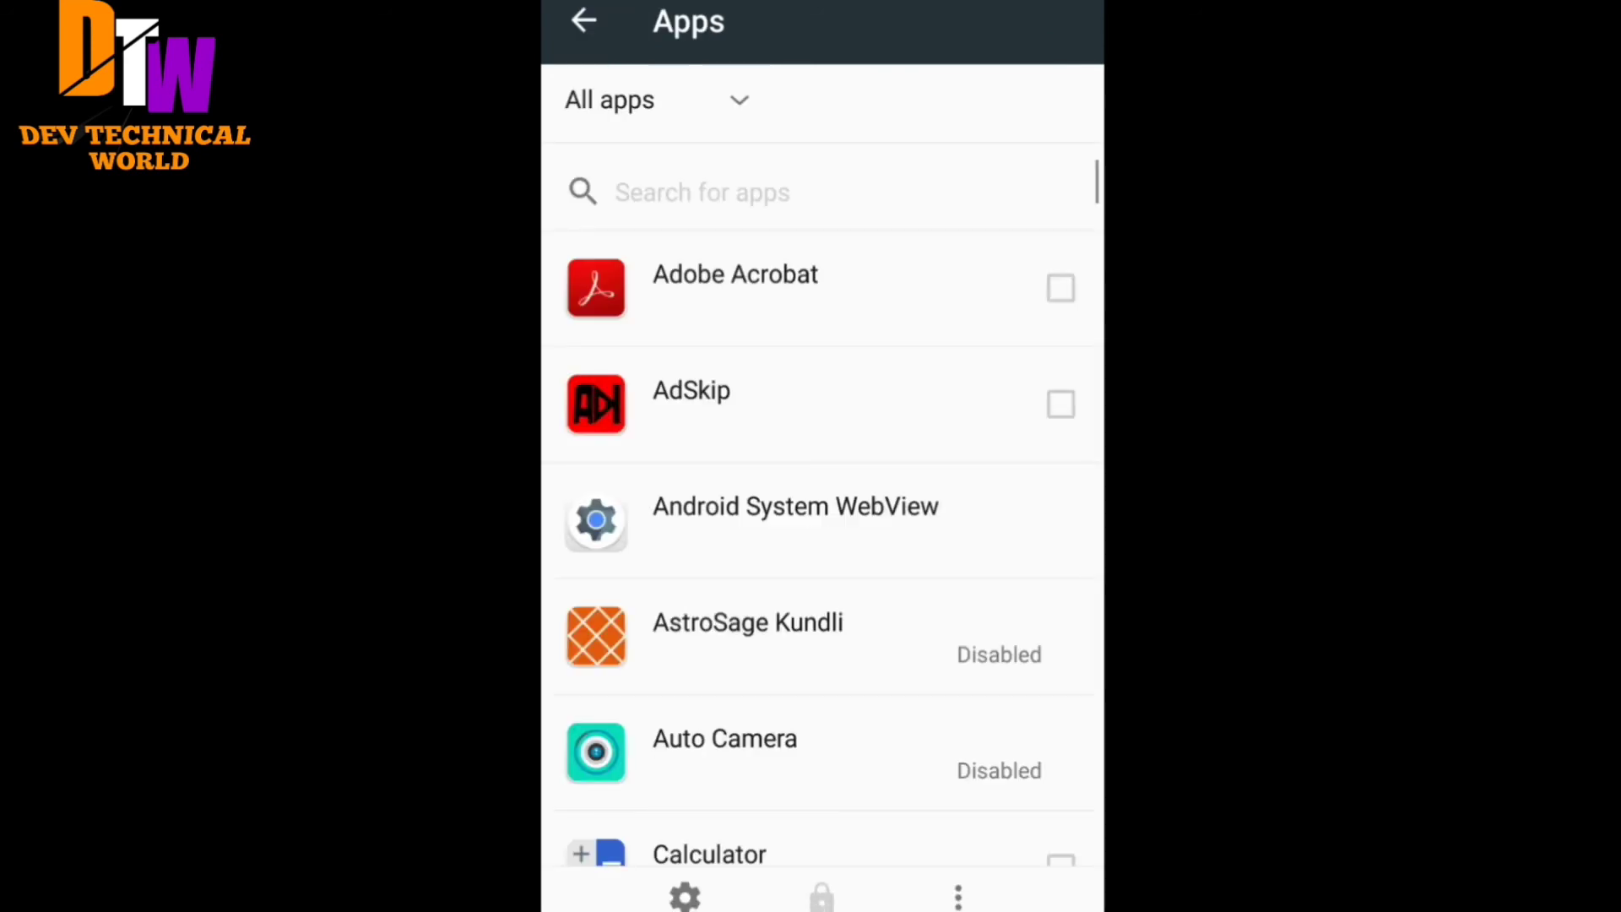
scroll(875, 587, down, 5)
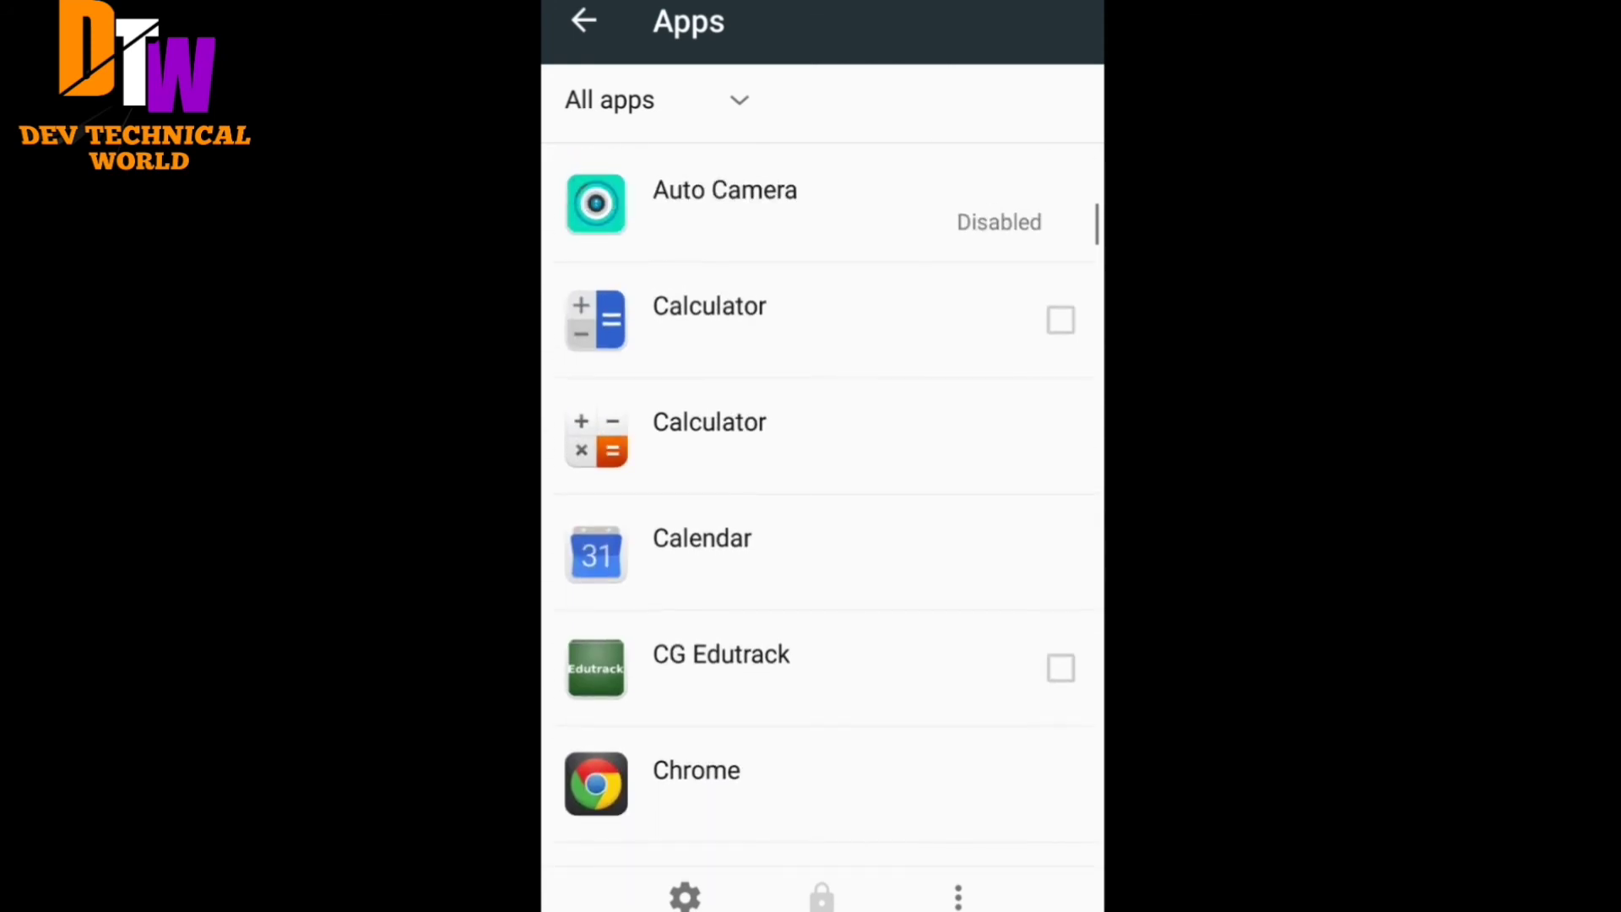
click(709, 317)
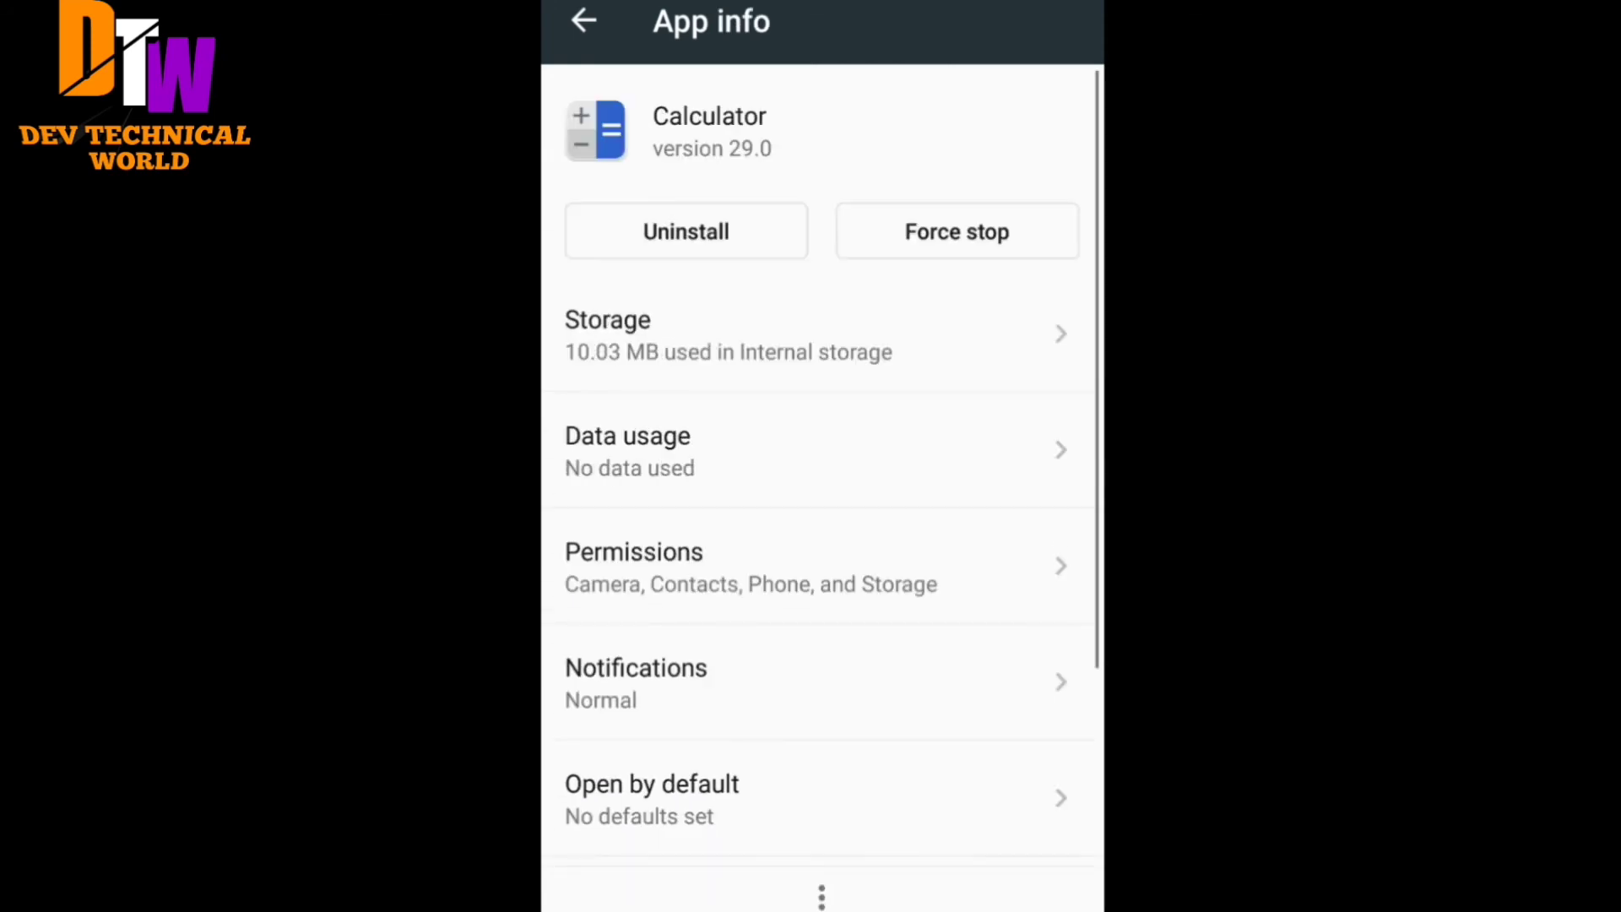
click(881, 336)
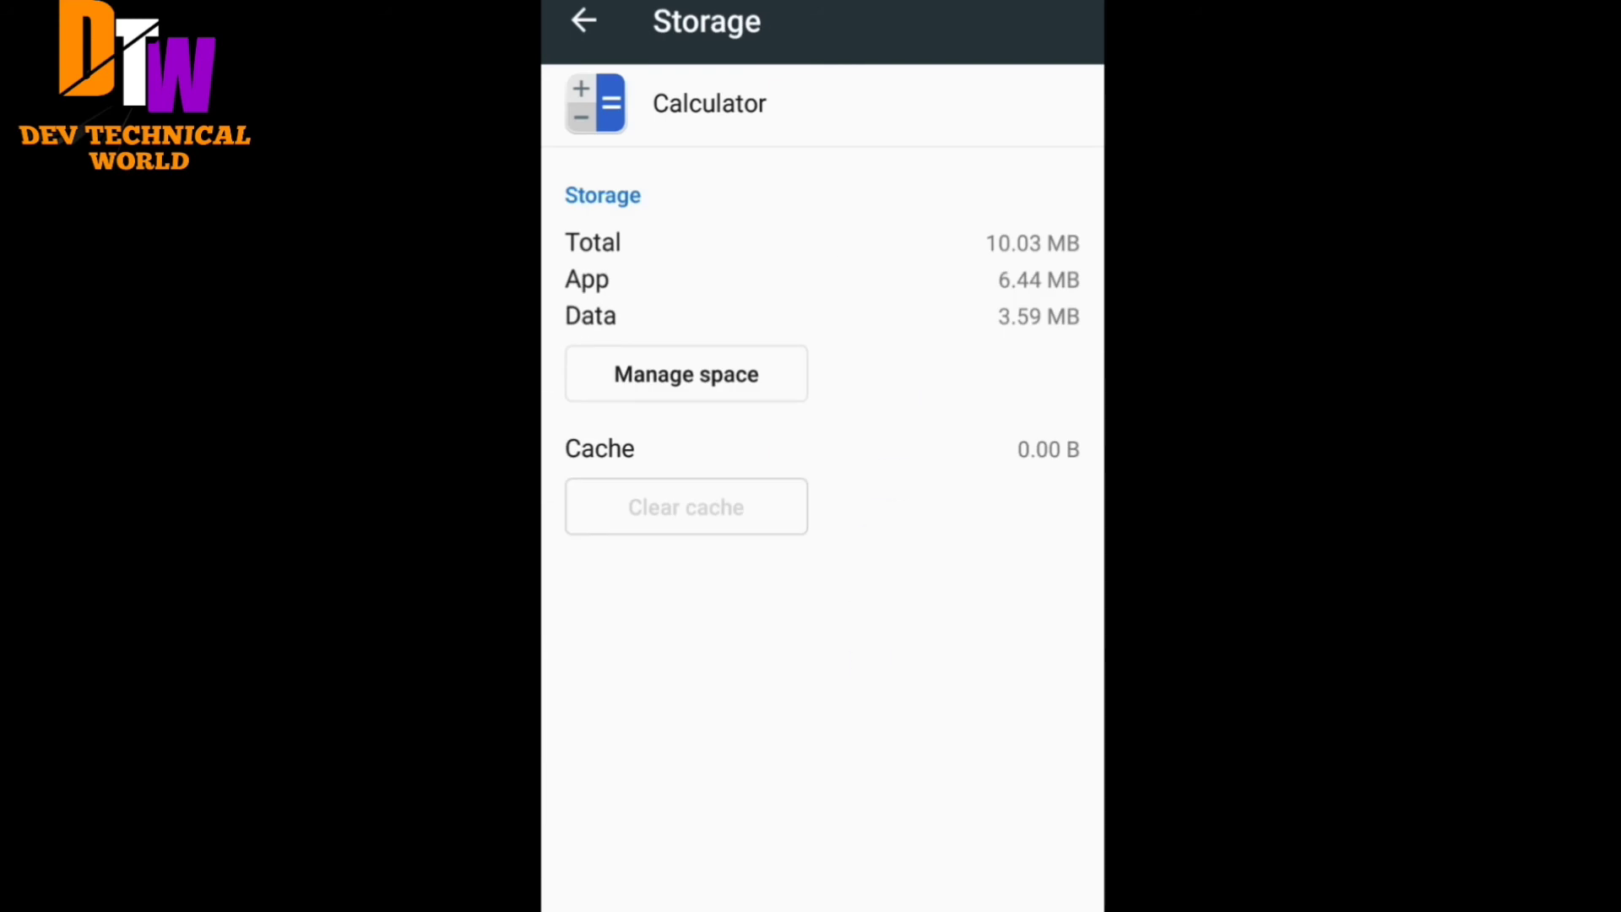
click(697, 366)
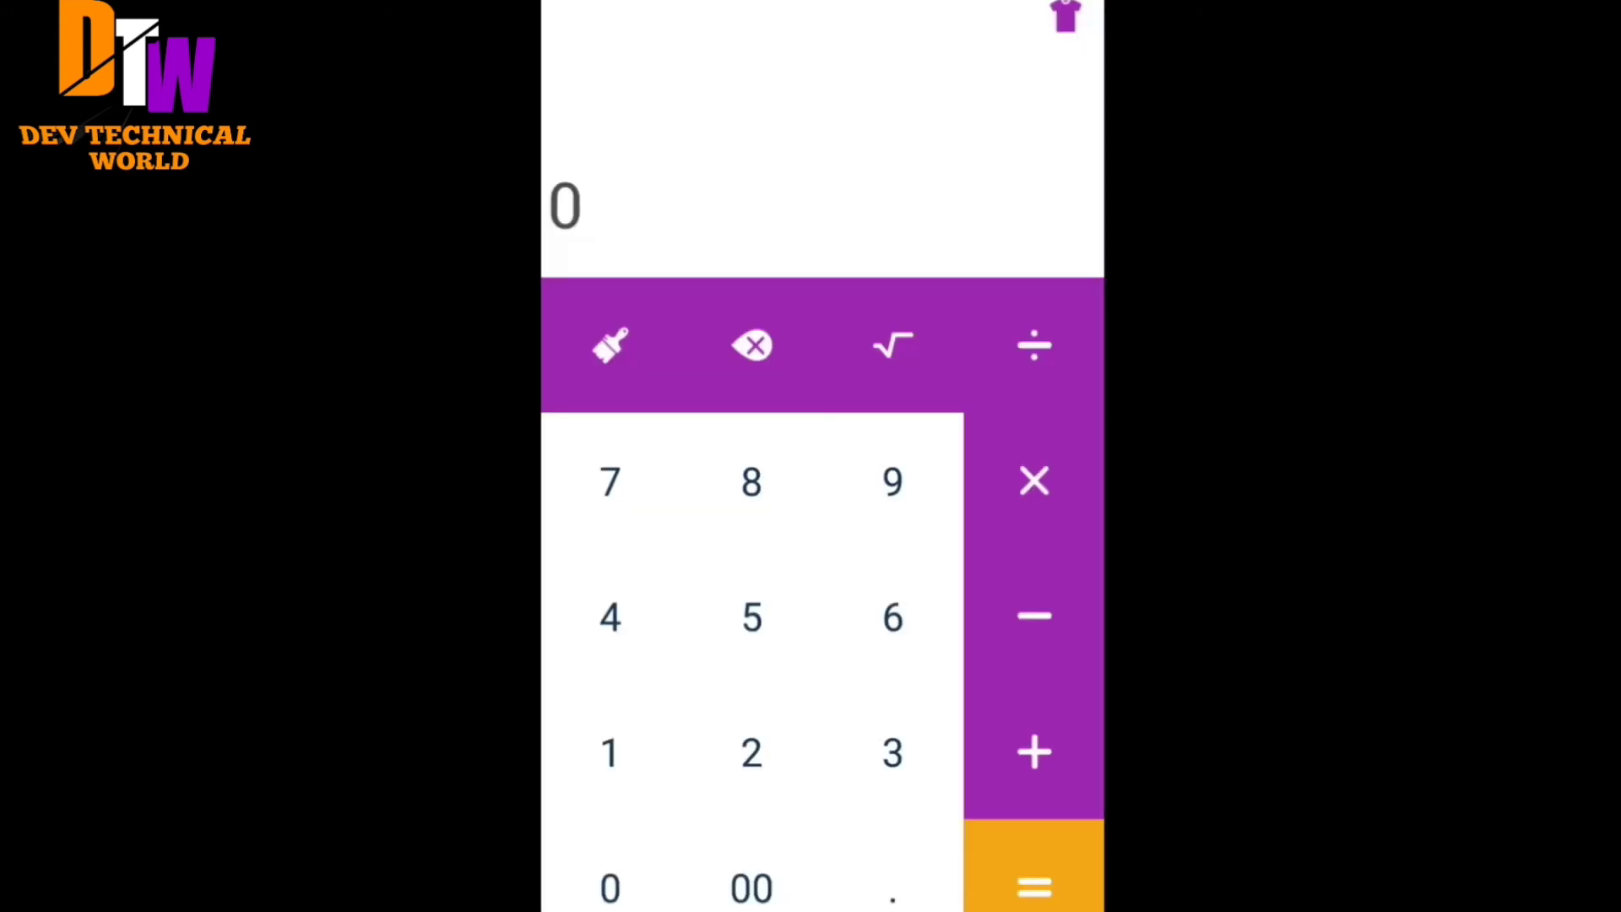
drag(871, 902, 871, 874)
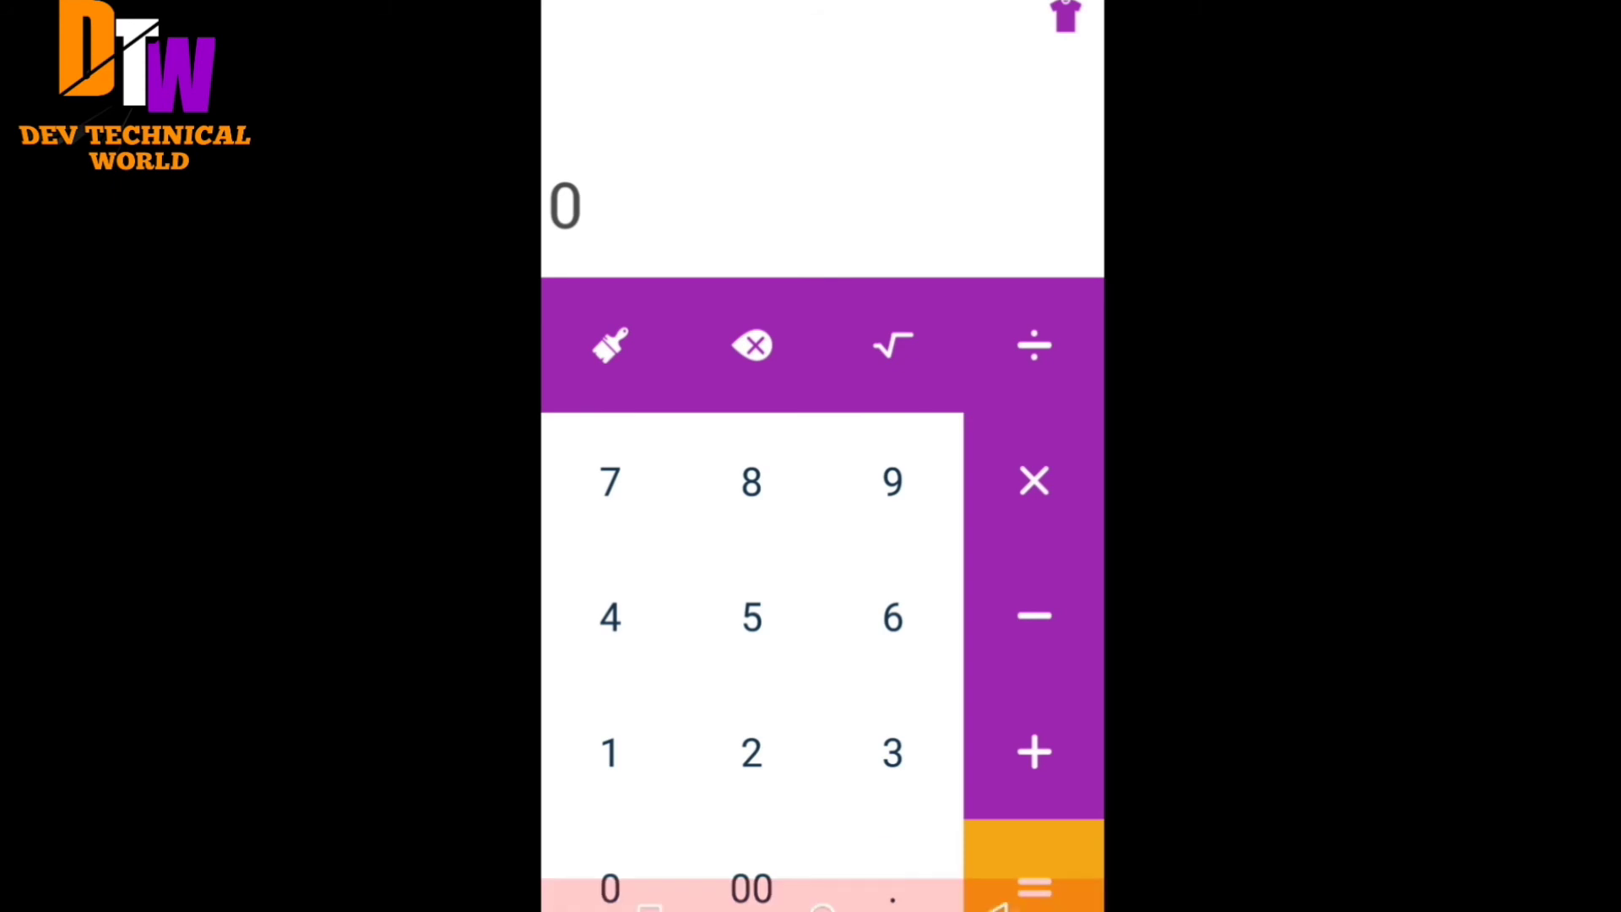
click(999, 905)
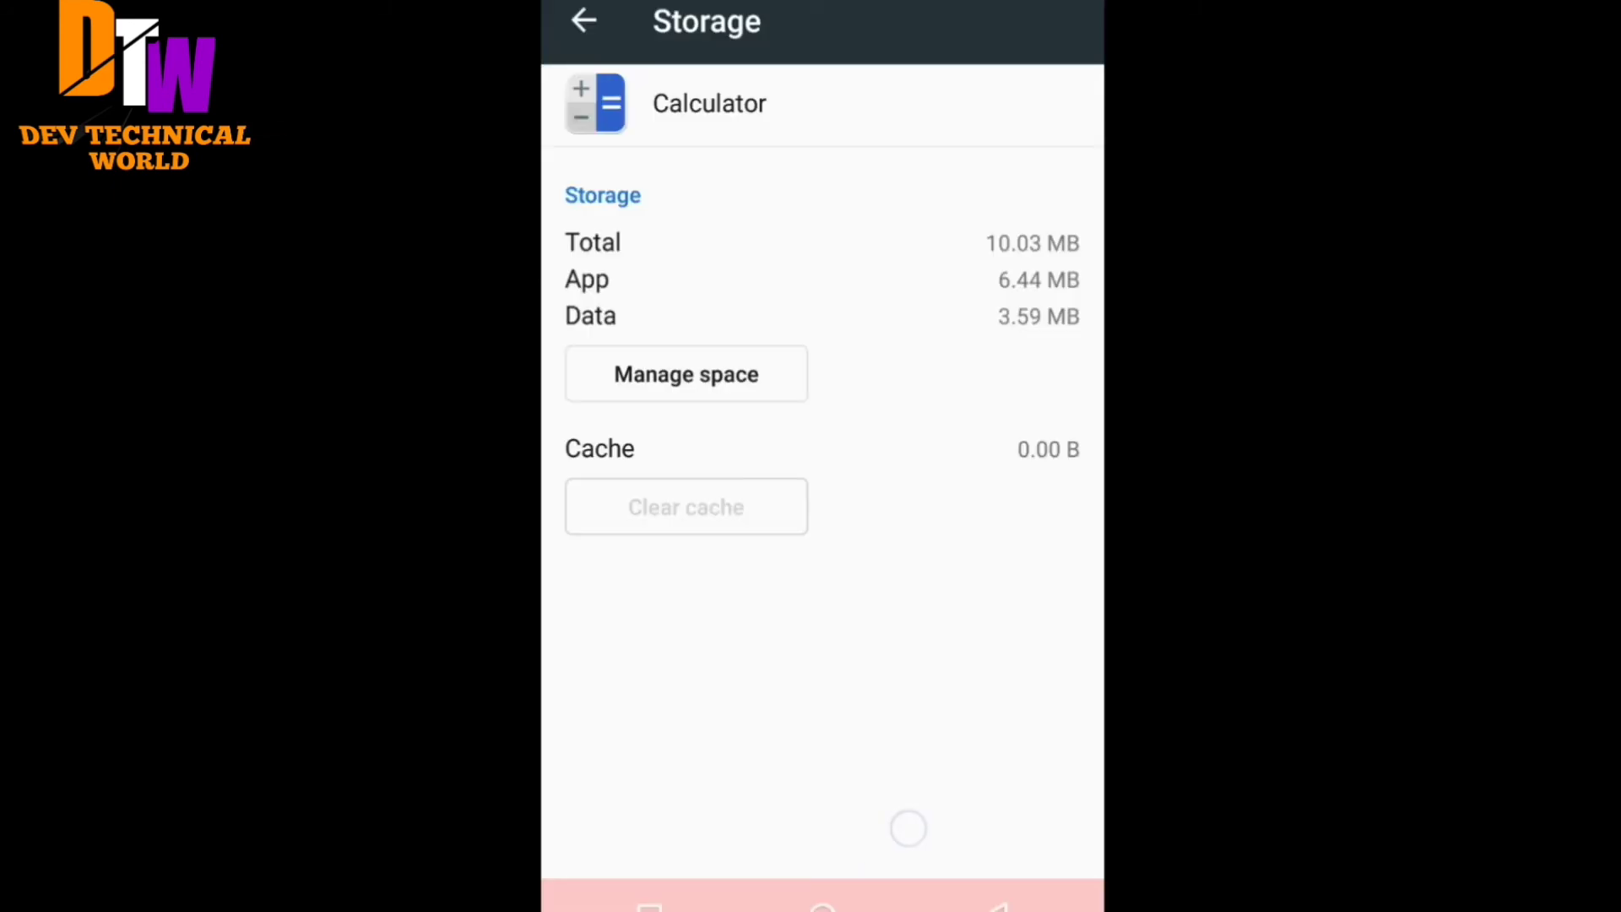
click(998, 902)
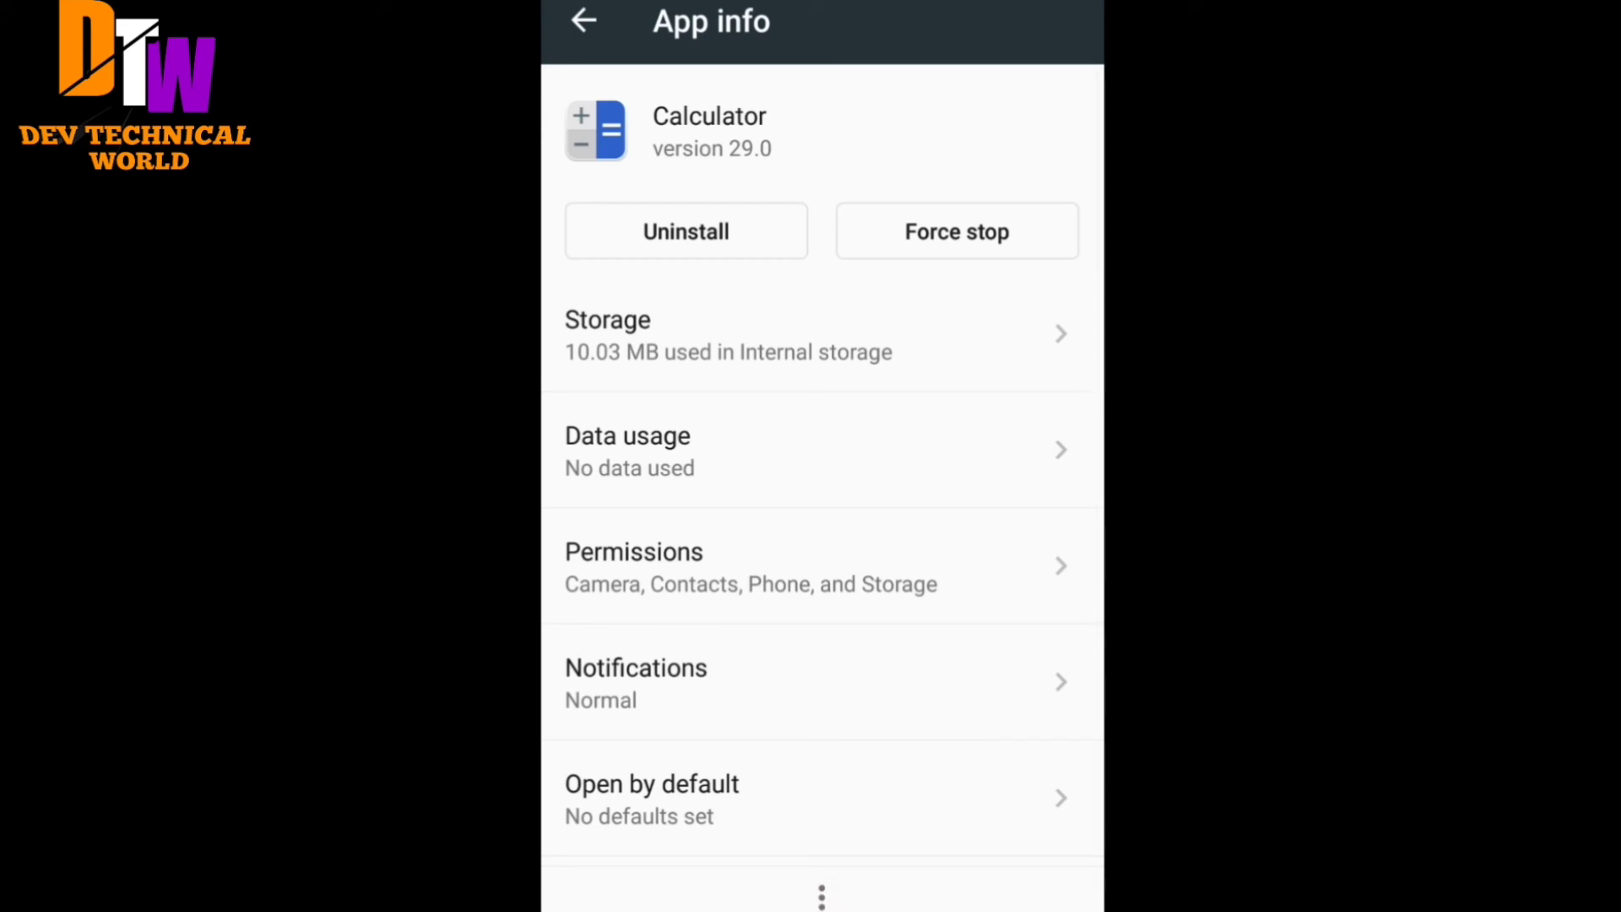
Check Calculator's data usage and memory (3.1 MB average, 238 MB max), then return home.
click(760, 450)
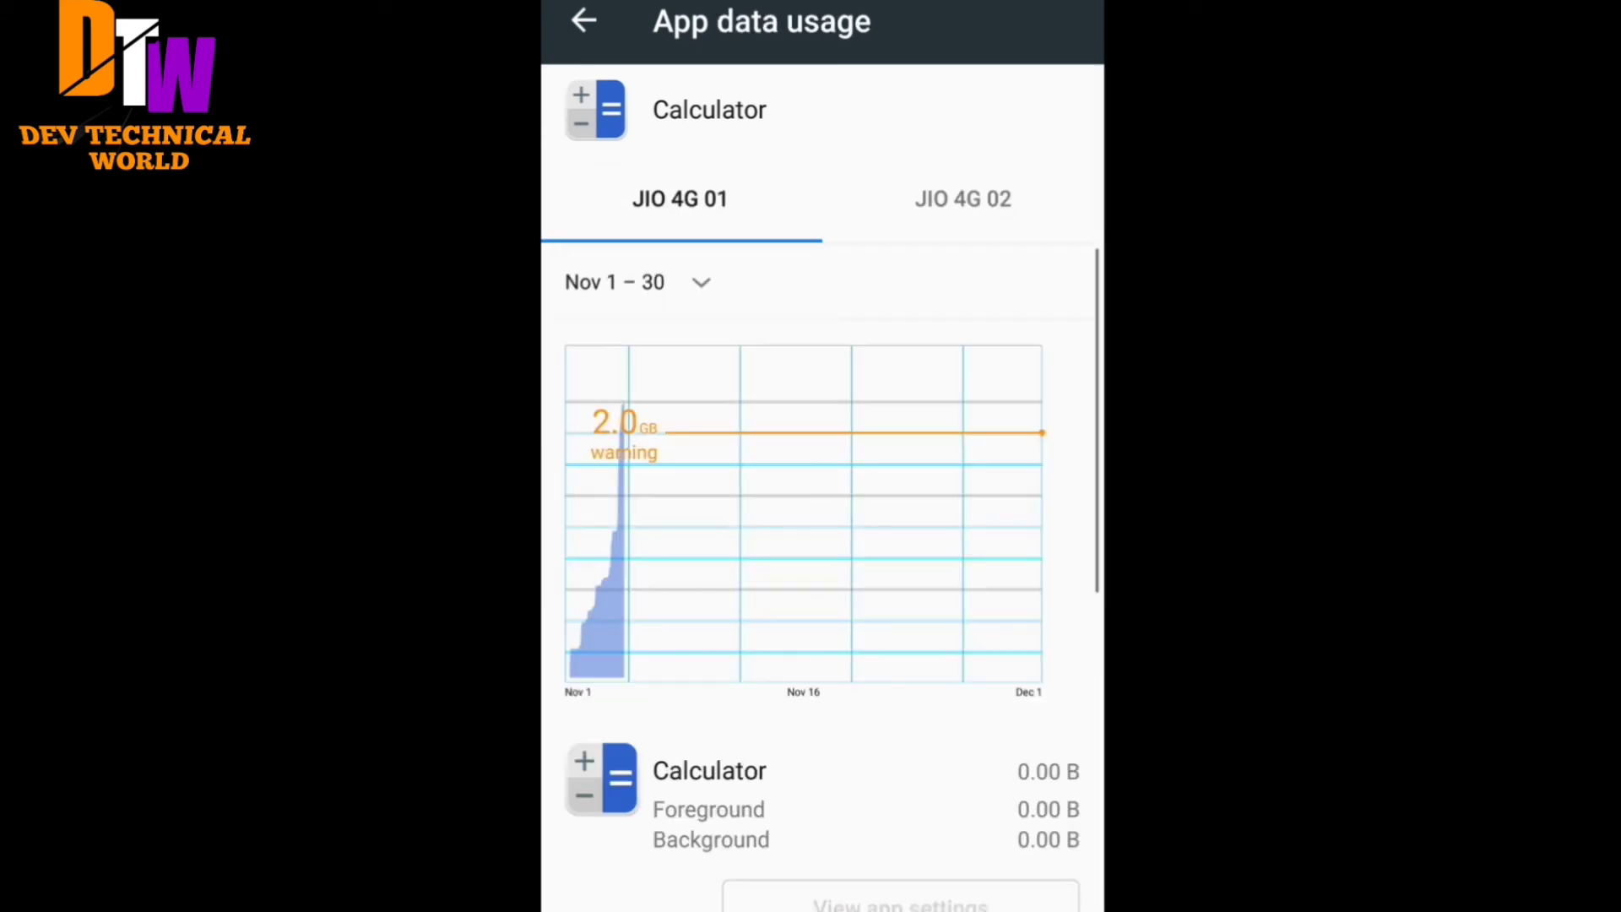
click(996, 895)
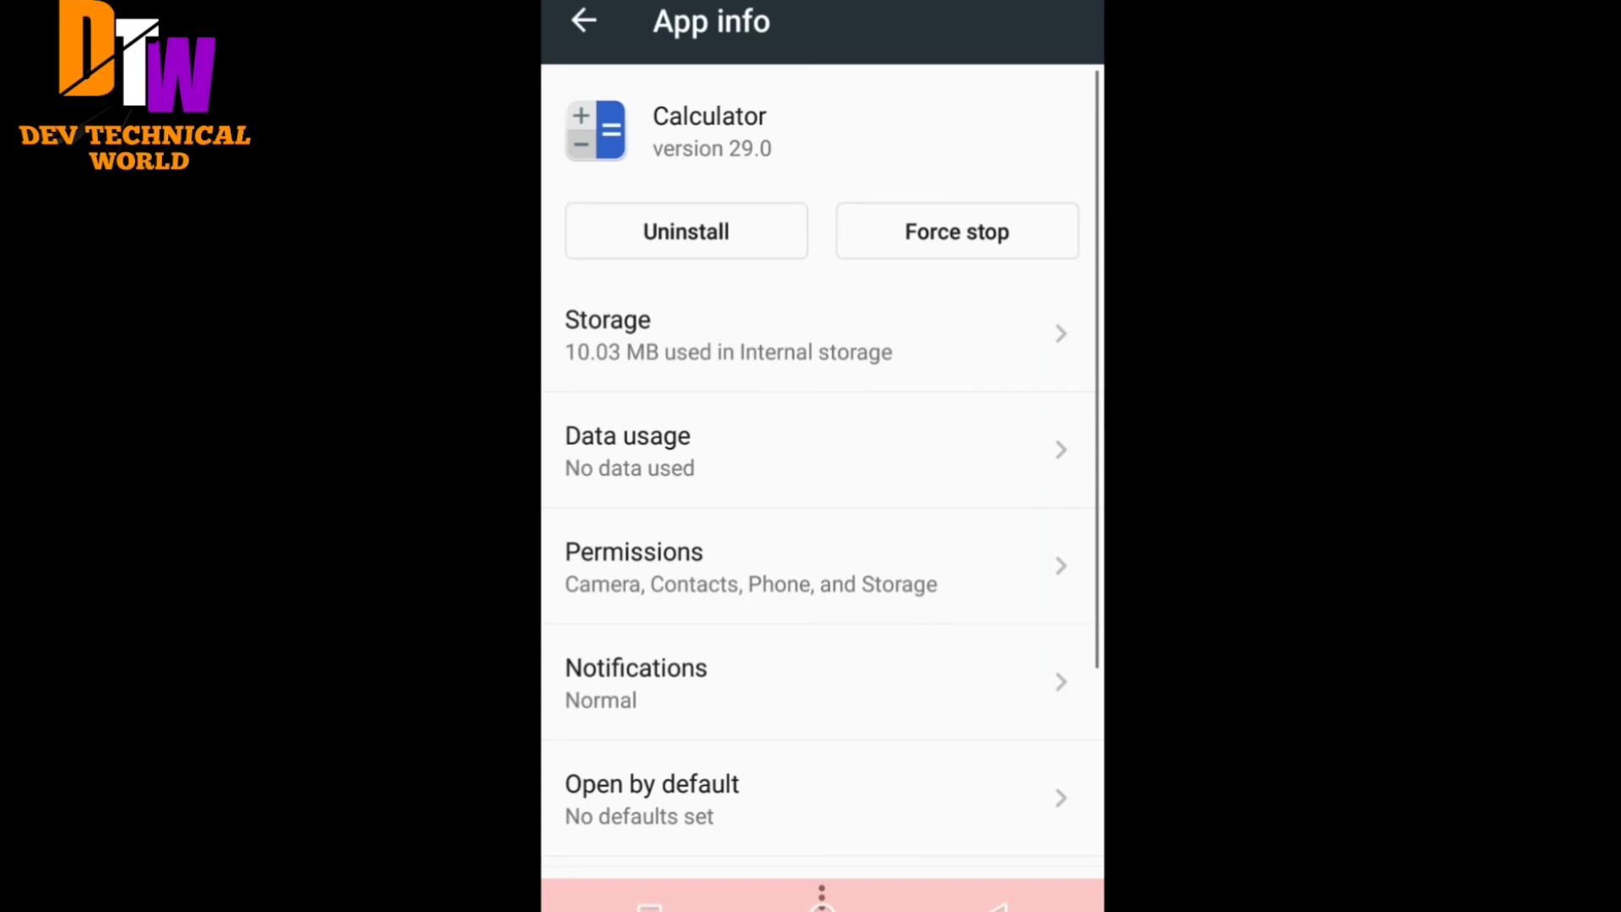
scroll(923, 645, down, 2)
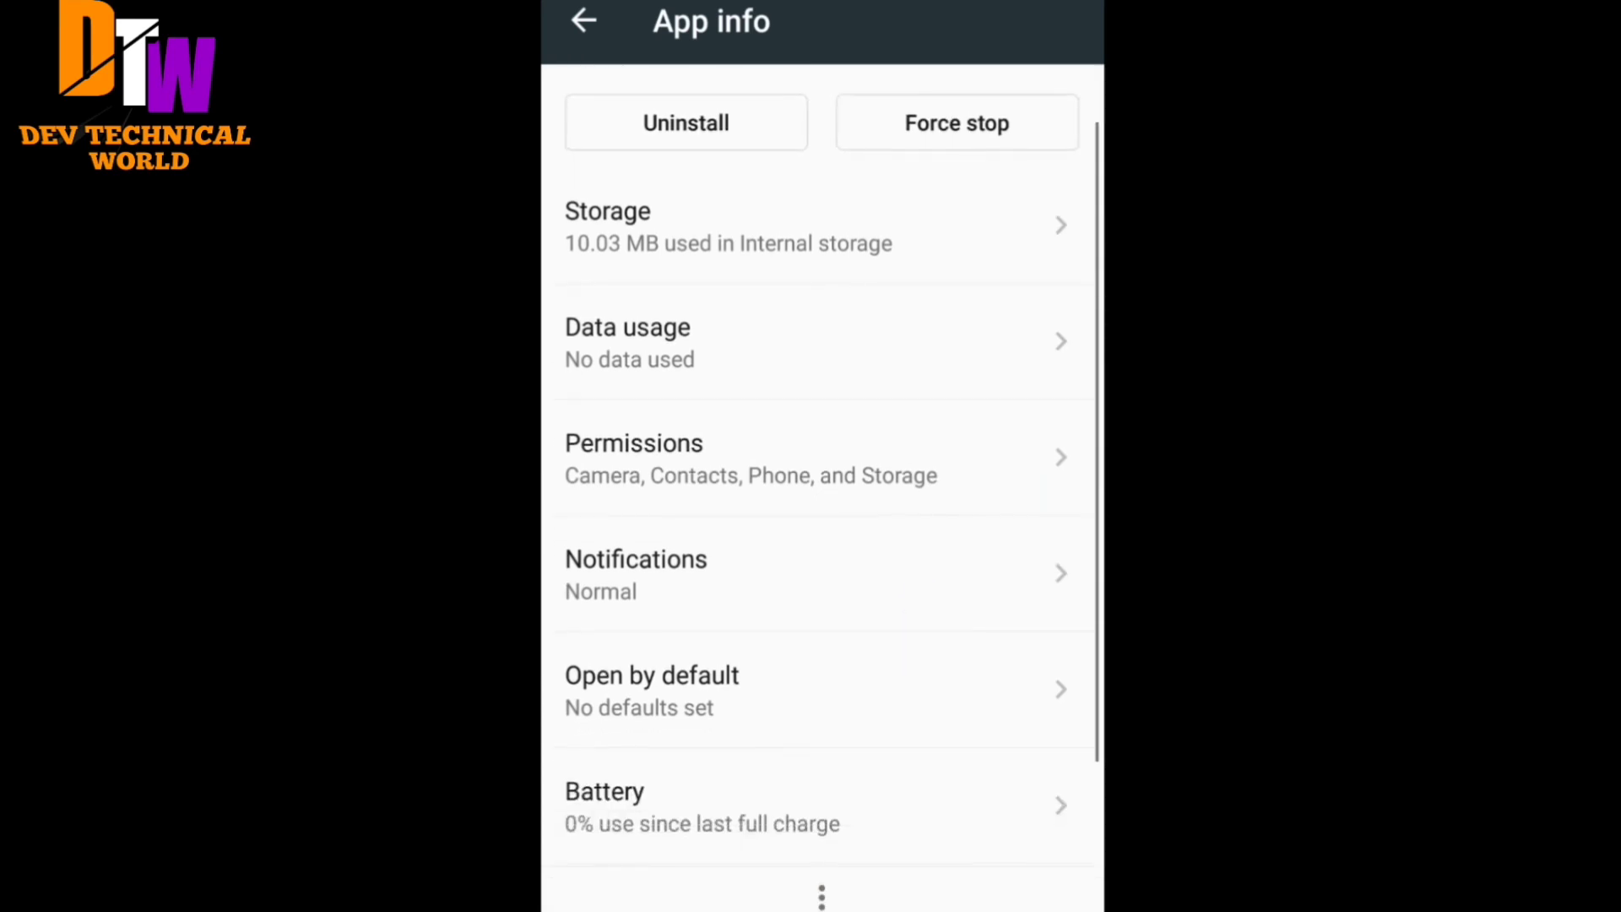
scroll(894, 752, down, 2)
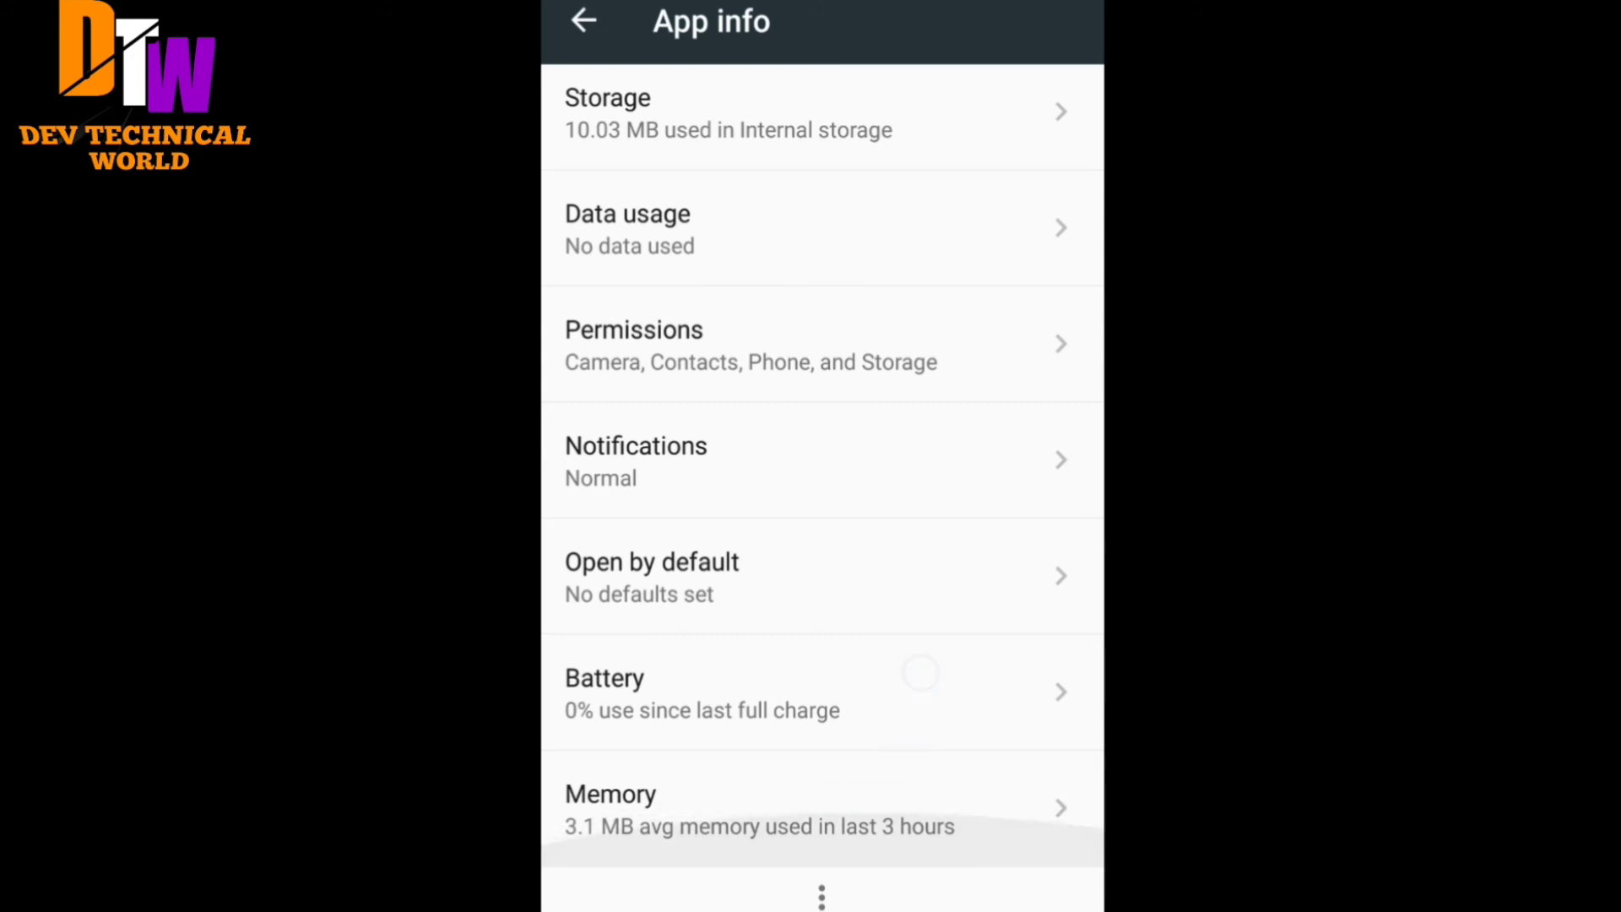
click(924, 819)
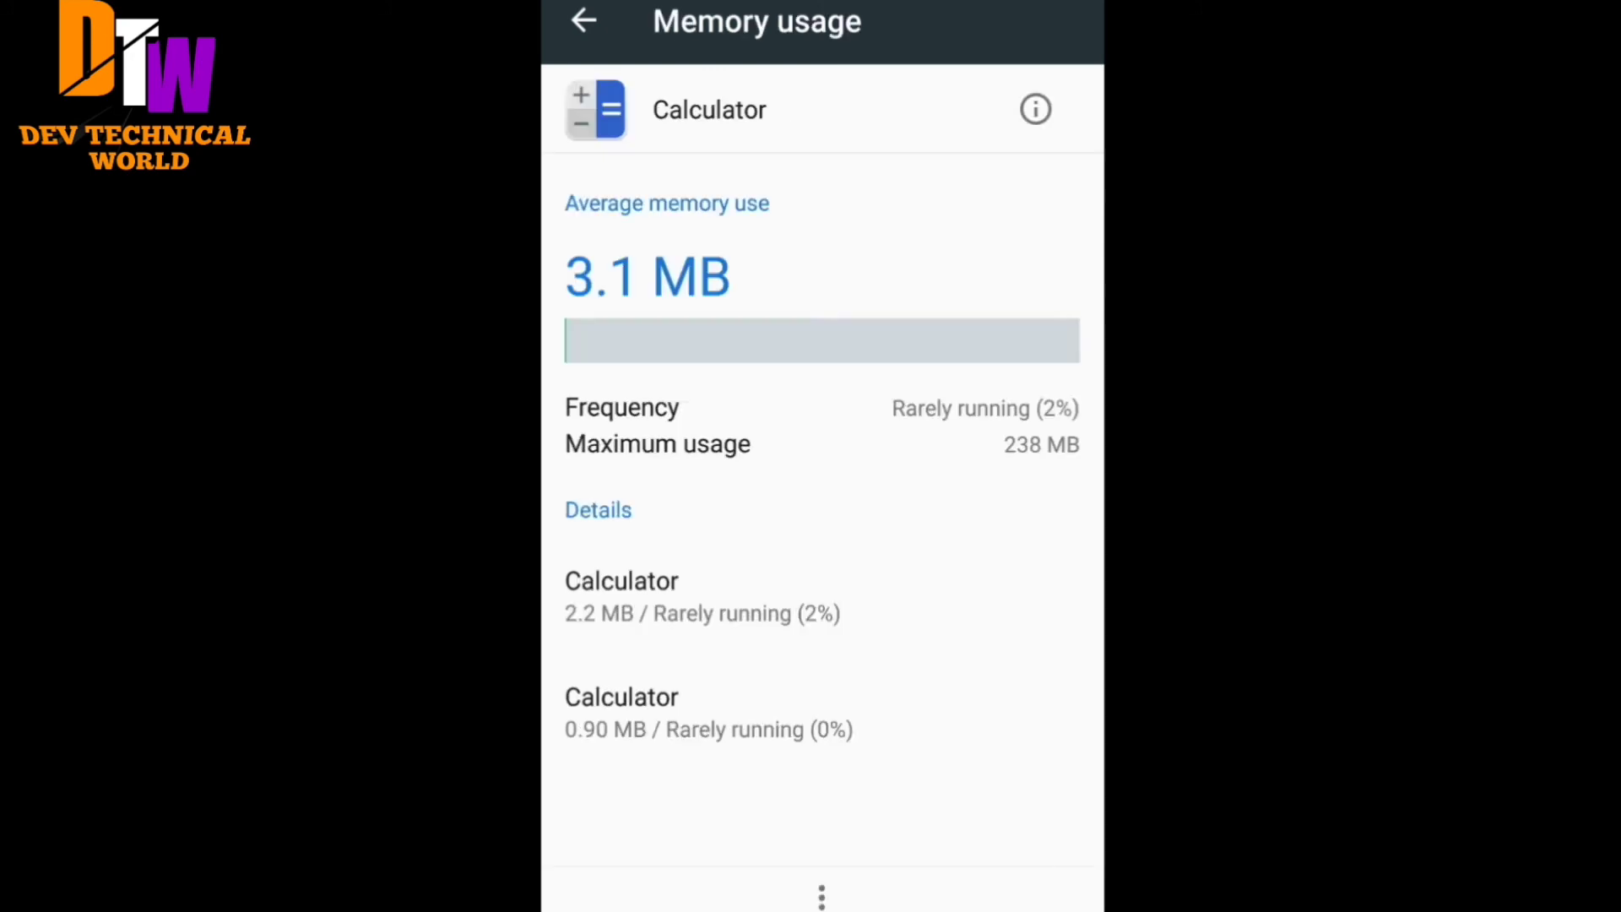
click(825, 887)
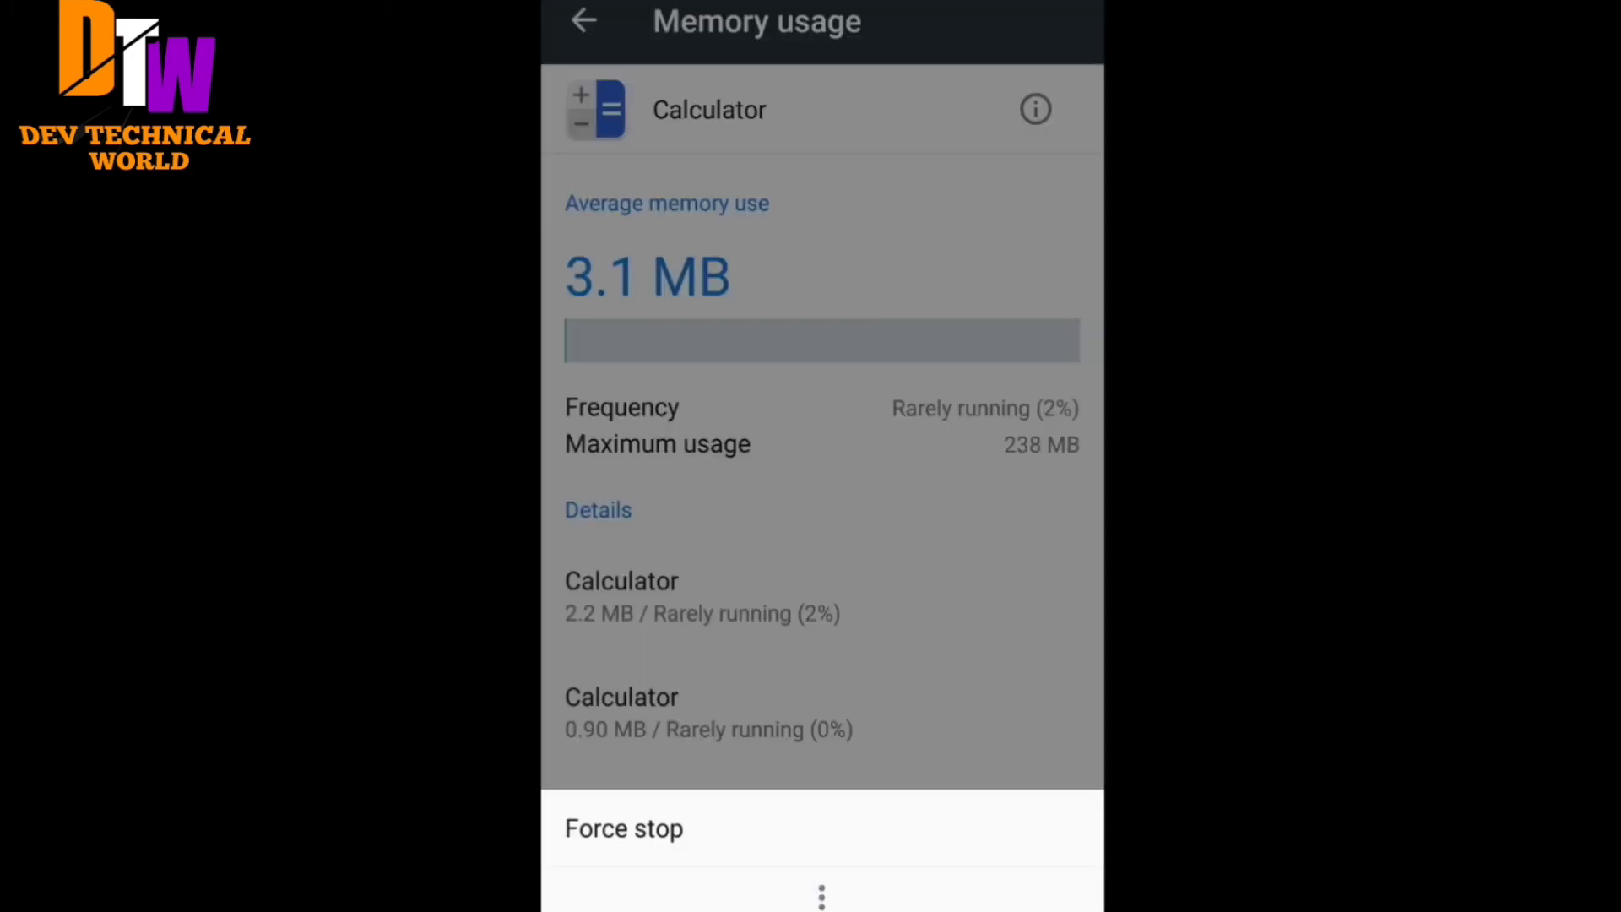
click(920, 386)
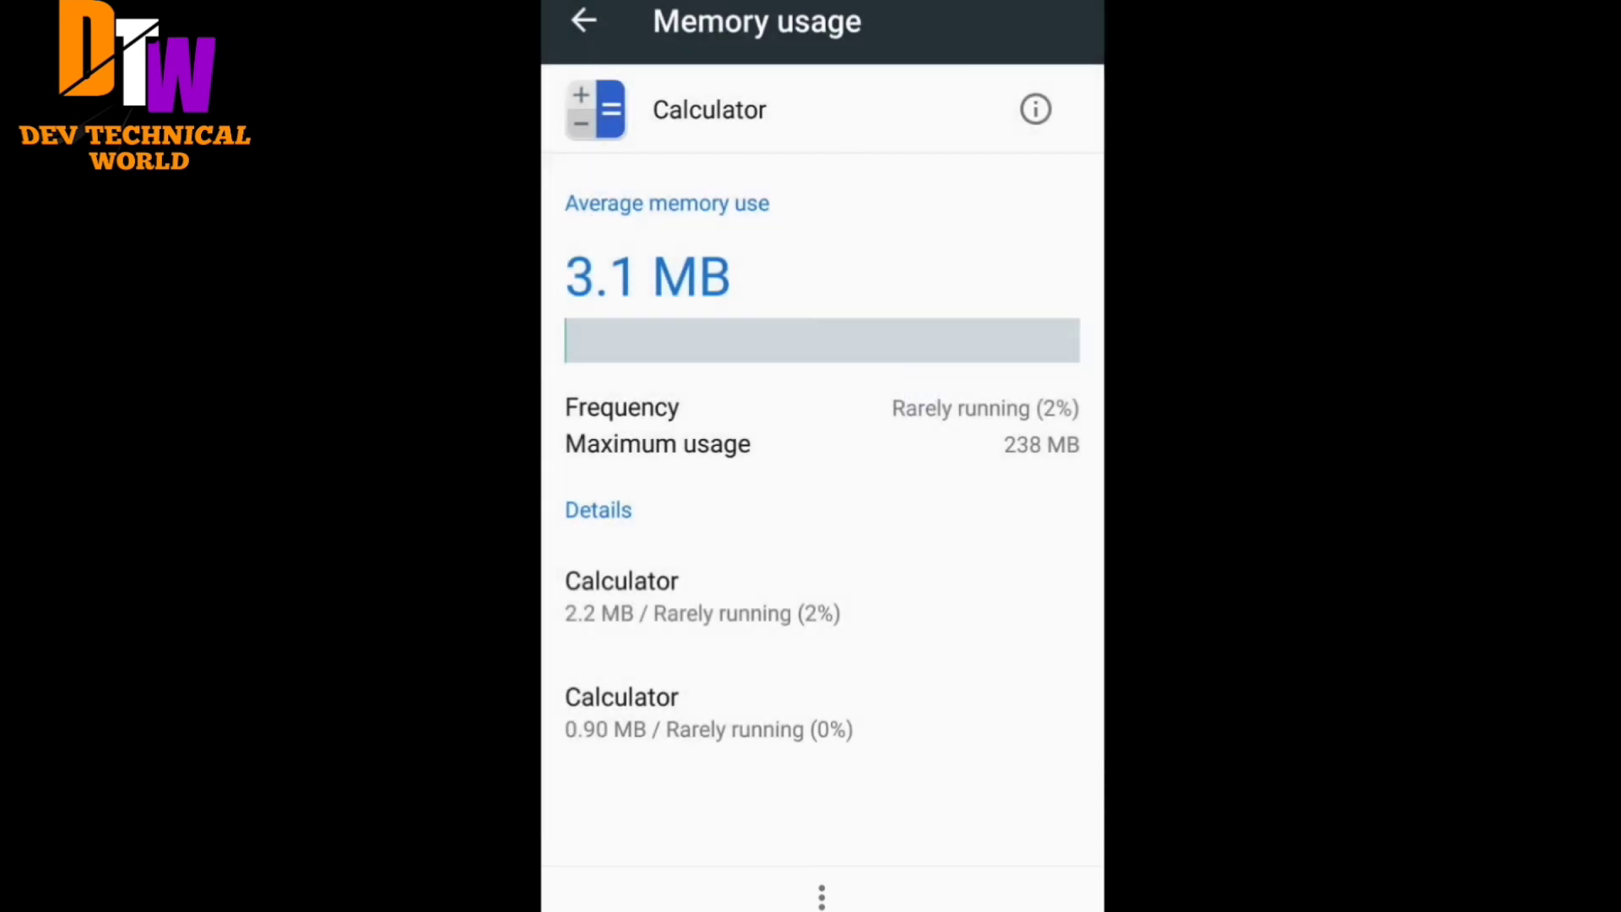
click(995, 895)
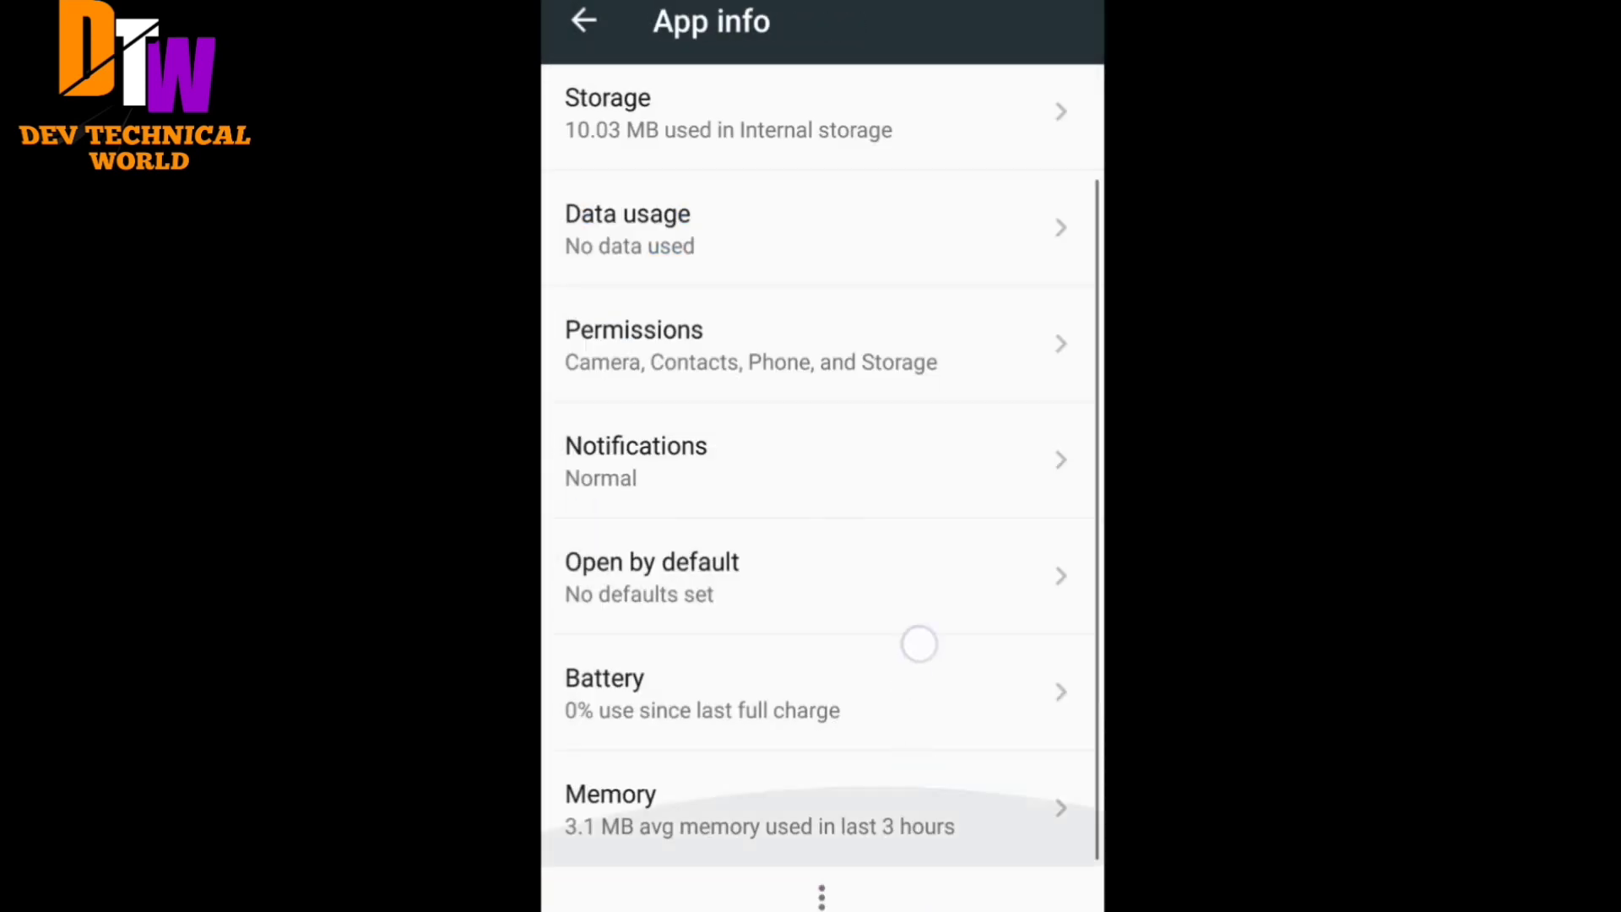
click(998, 897)
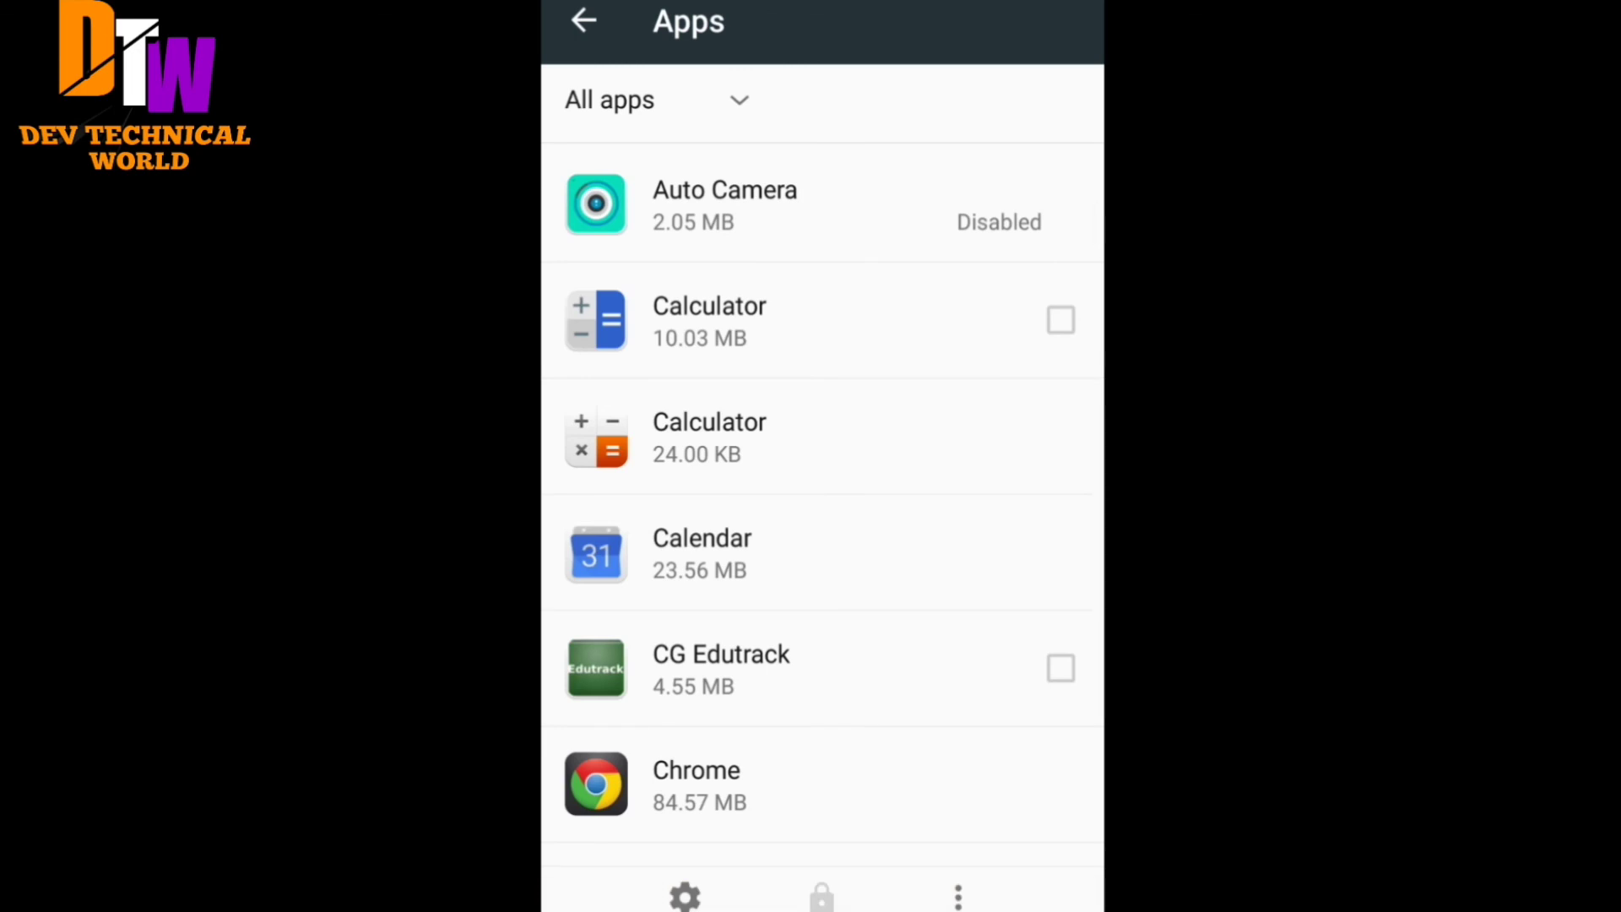
scroll(862, 634, up, 2)
scroll(851, 647, up, 1)
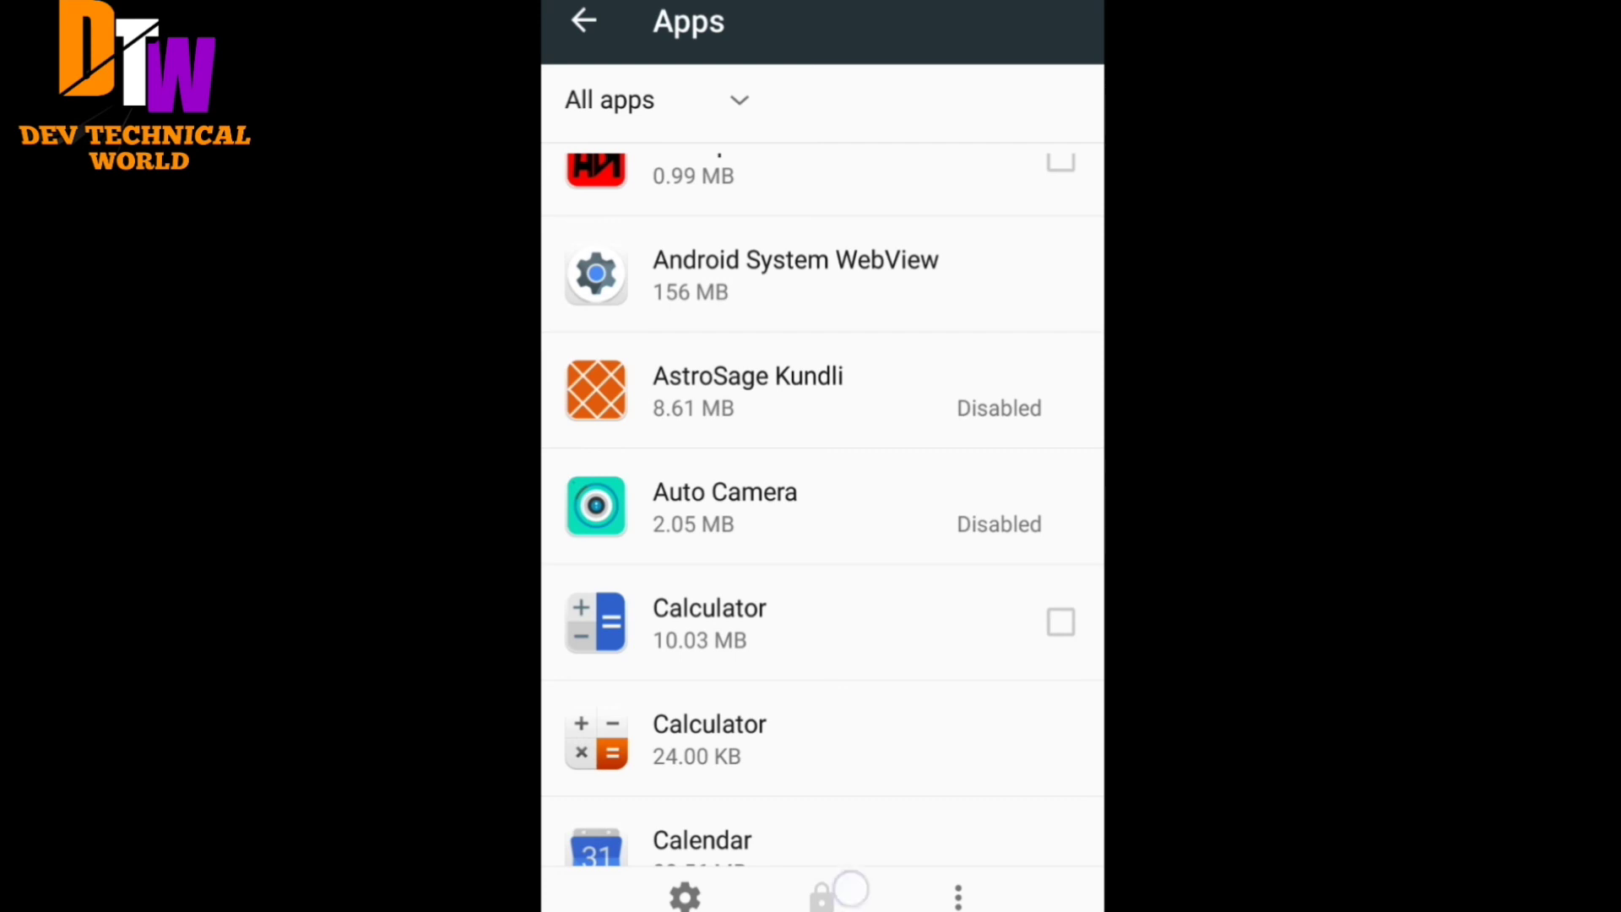
click(823, 897)
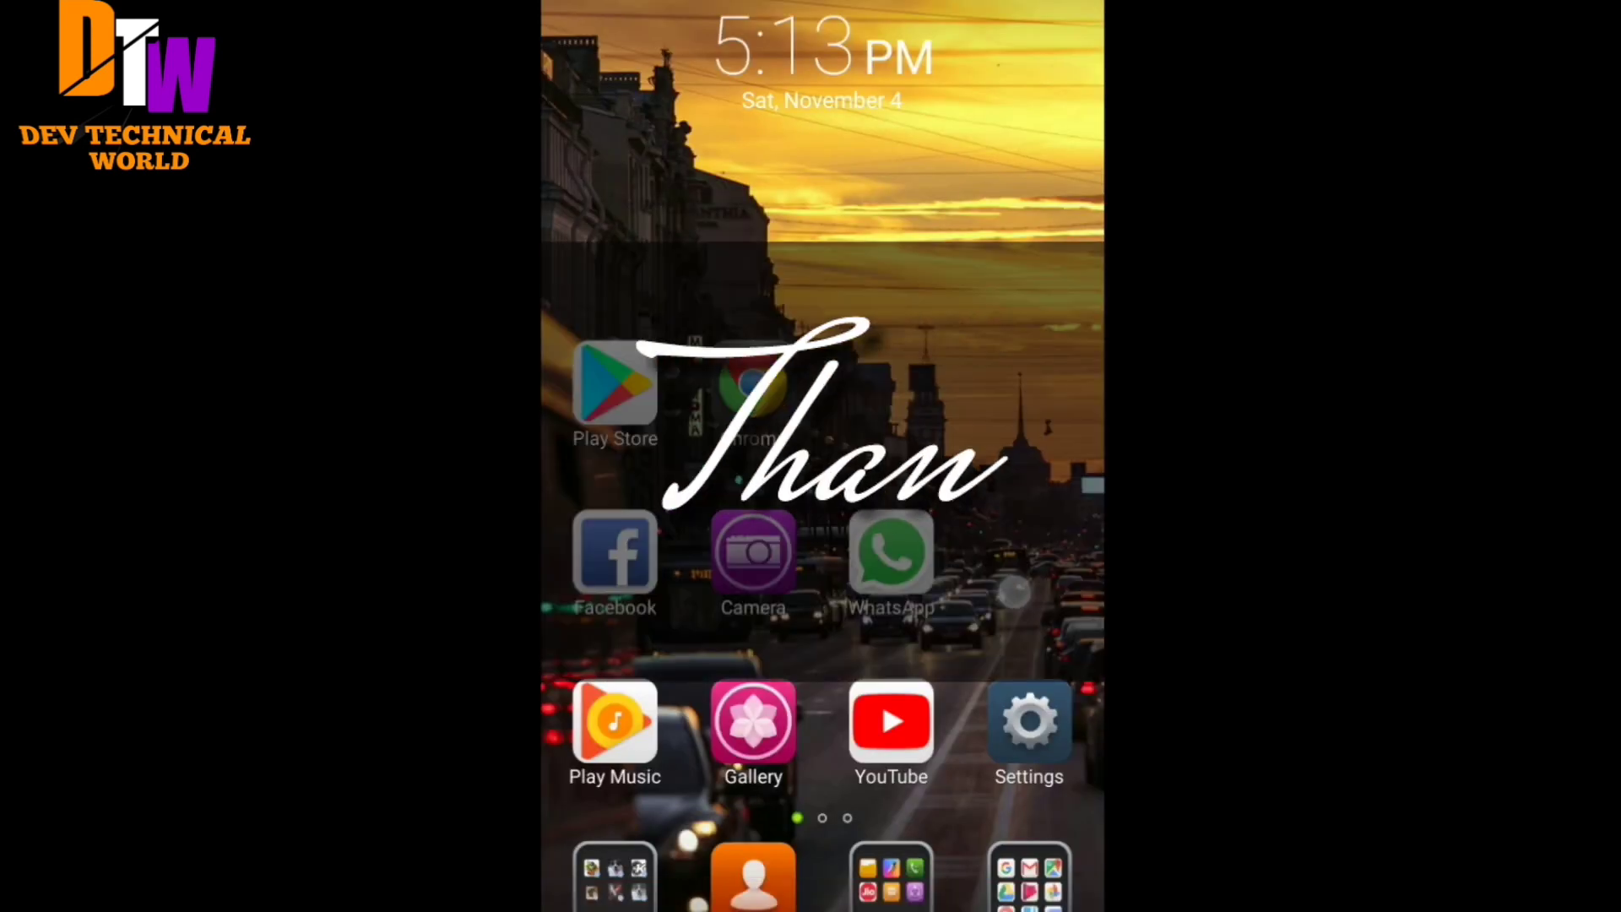
Swipe to the second home screen page, where the Calculator vault icon appears.
drag(1015, 508, 634, 507)
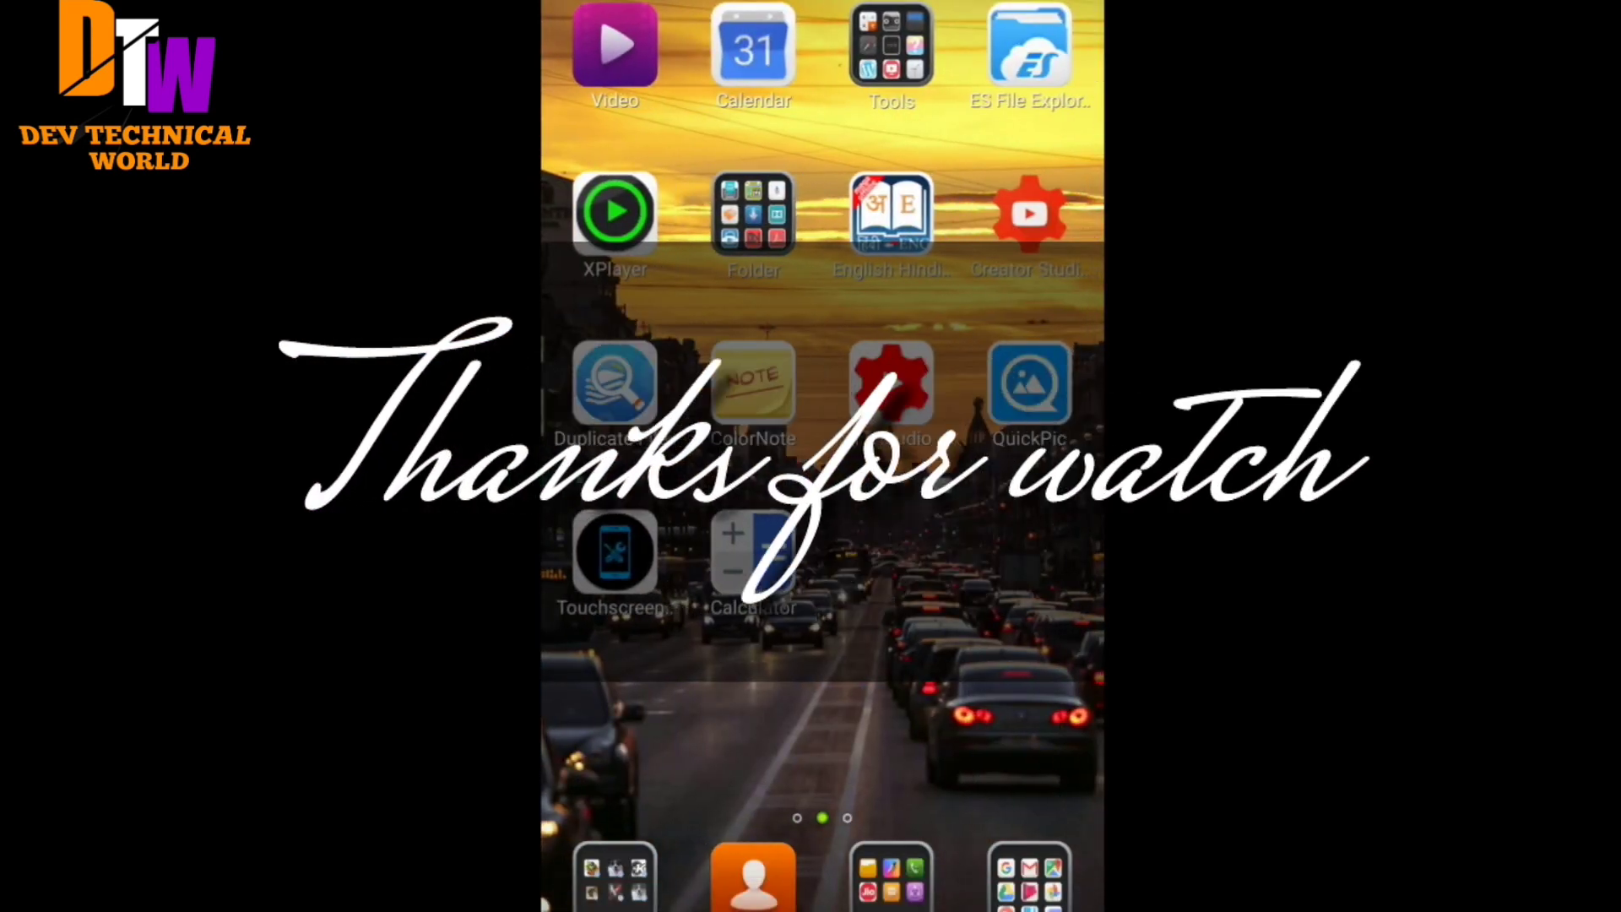